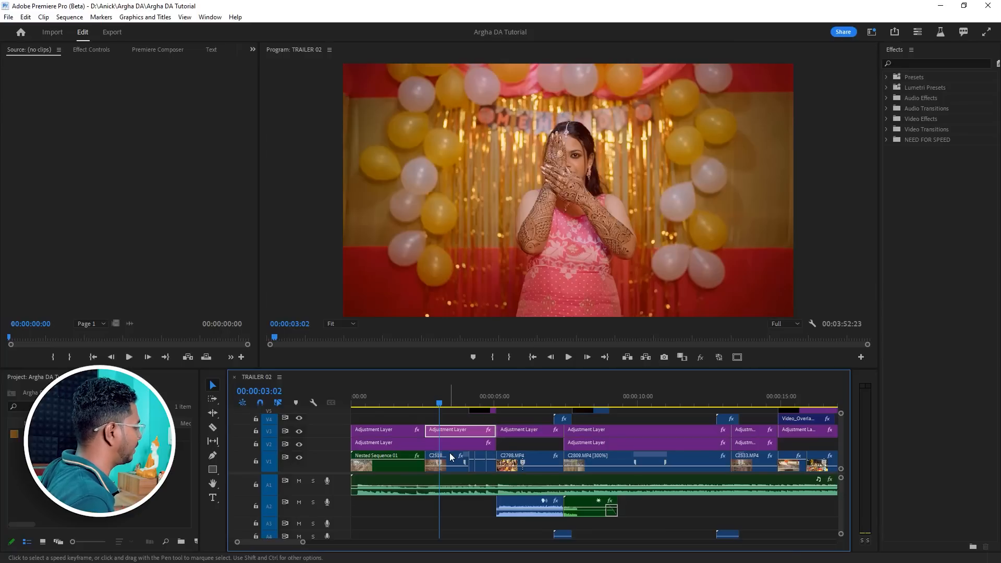
Replace the C2518 clip in the timeline with an After Effects composition.
drag(304, 543, 278, 543)
click(580, 467)
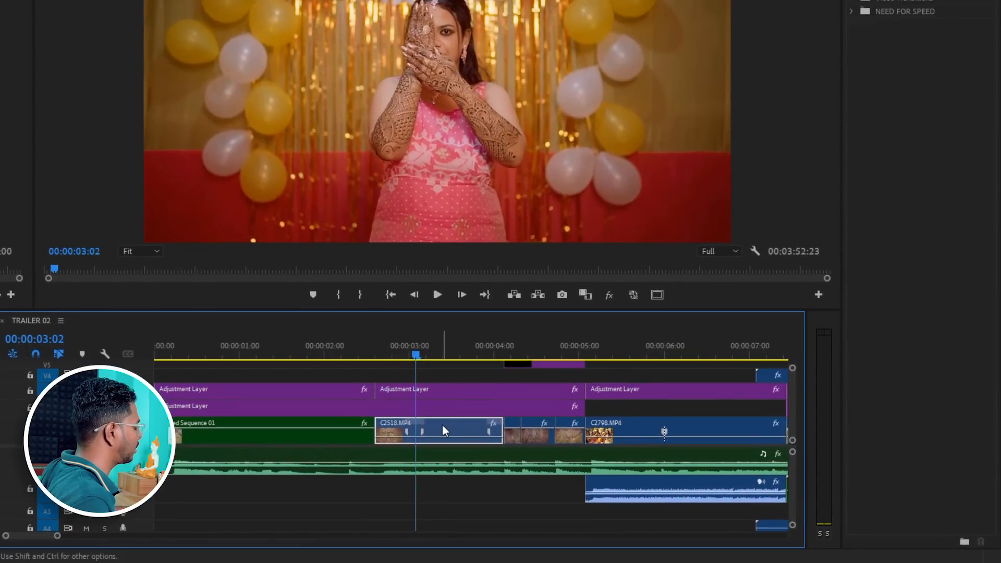
right_click(442, 425)
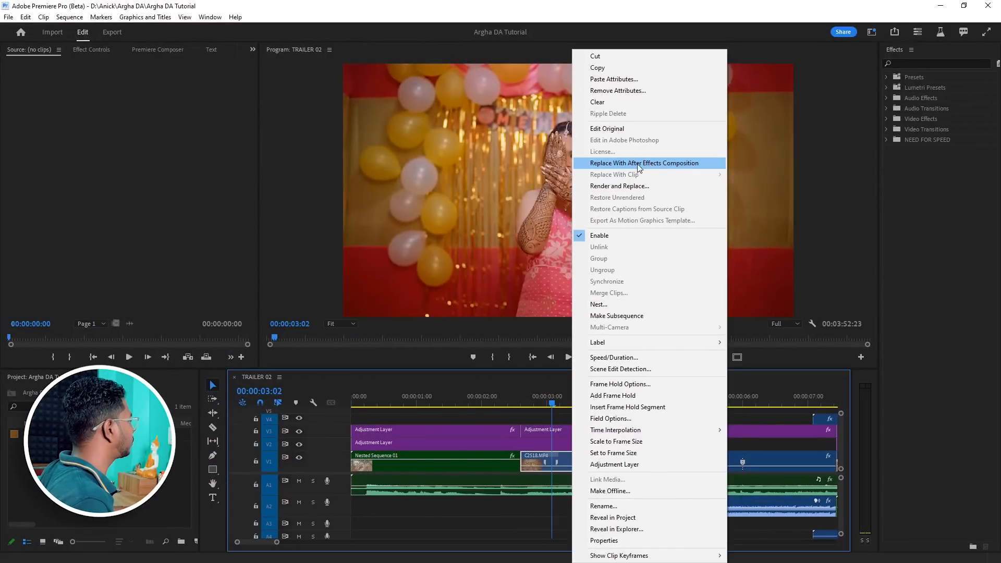
click(656, 166)
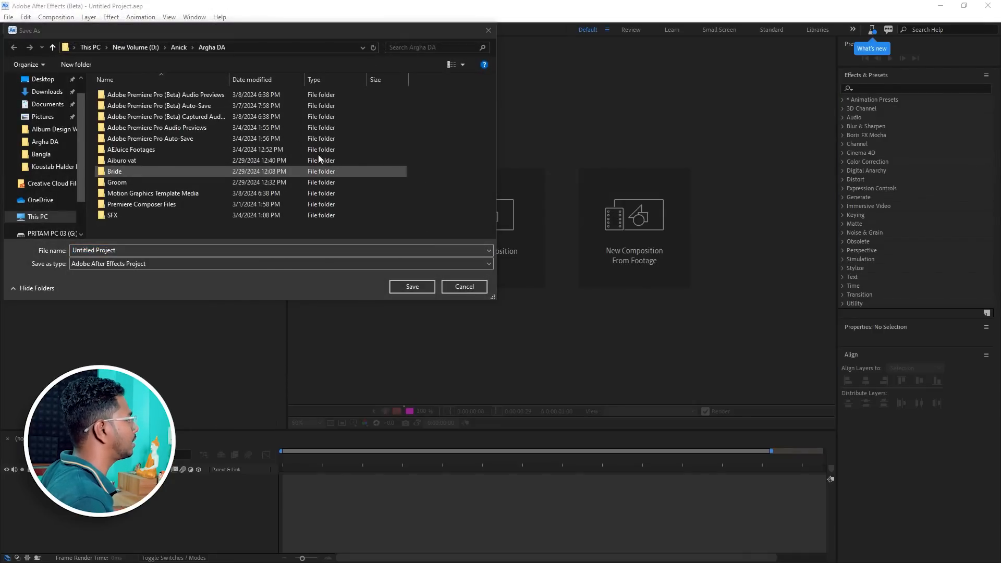
Save the new After Effects project as "Text Animation".
click(136, 249)
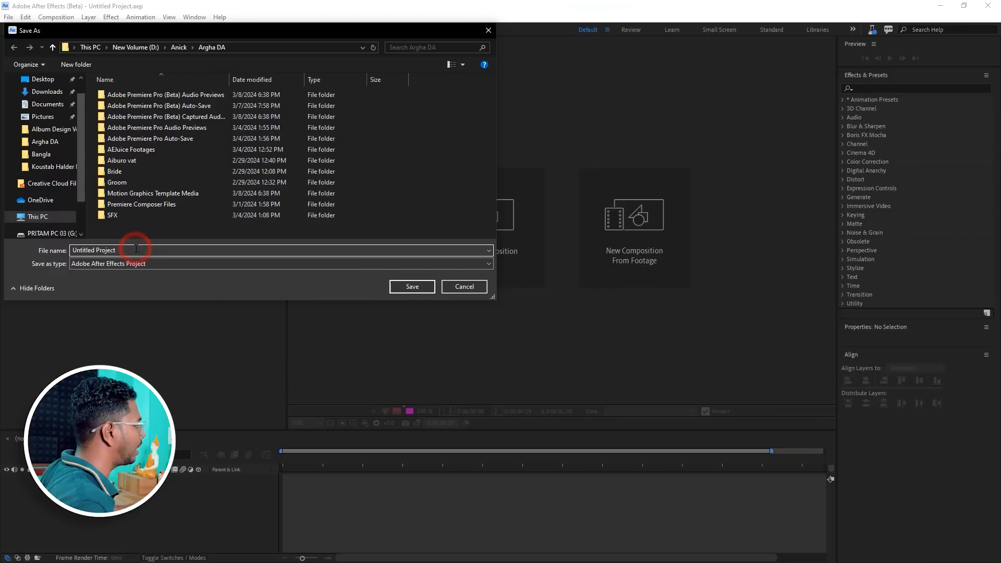
double_click(136, 249)
text(Text Animation)
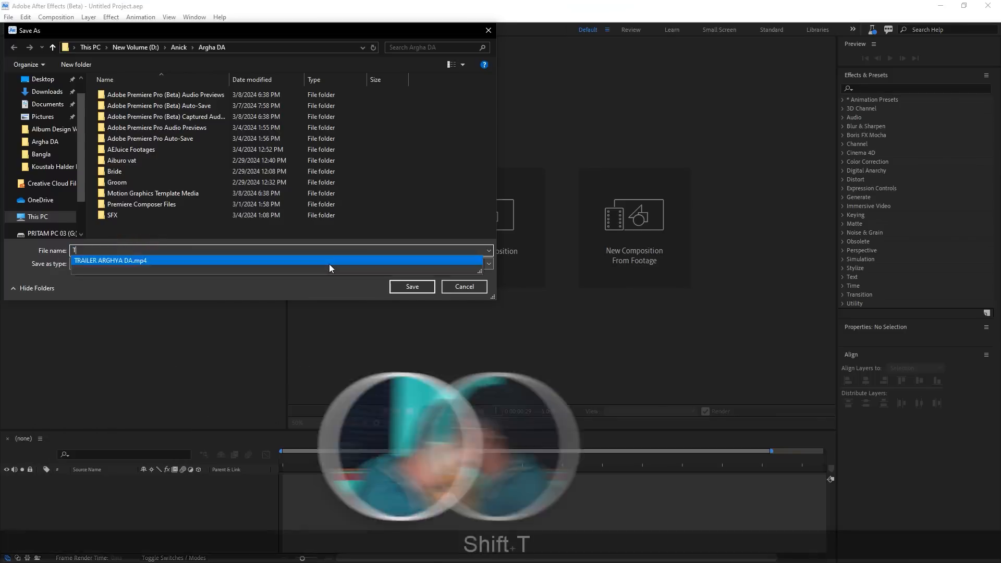
click(422, 287)
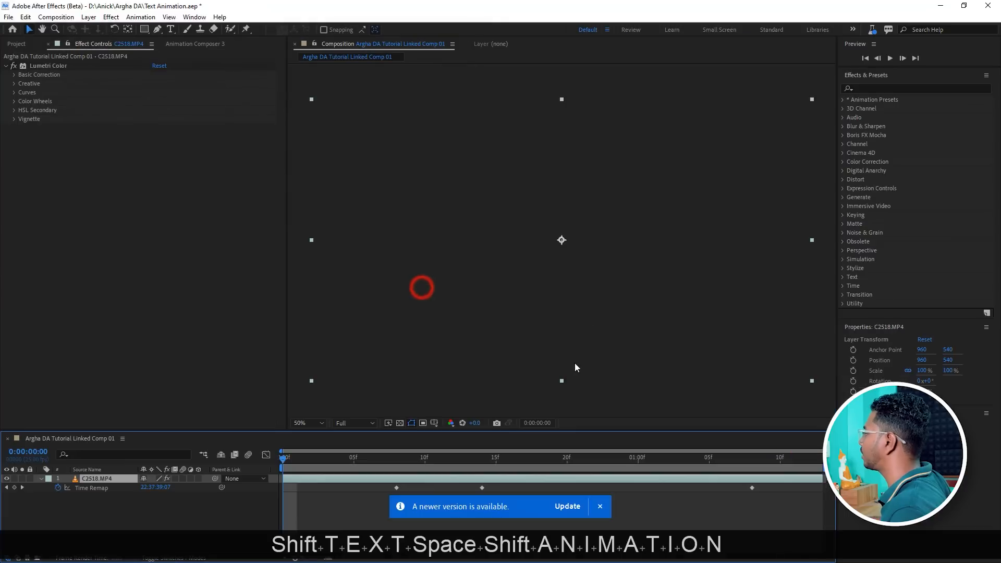
Dismiss the update notice and duplicate the C2518.MP4 layer.
click(597, 506)
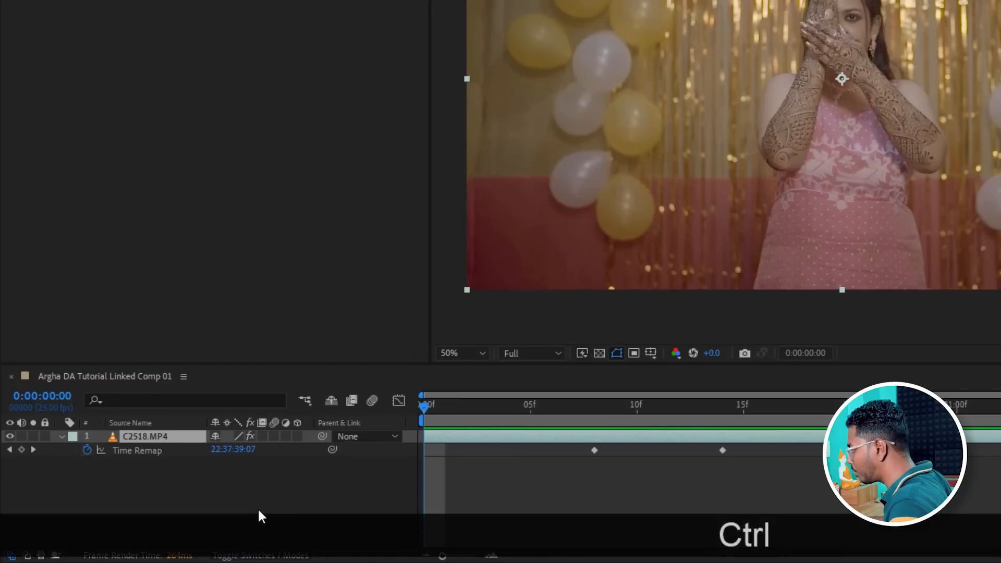
key(ctrl+d)
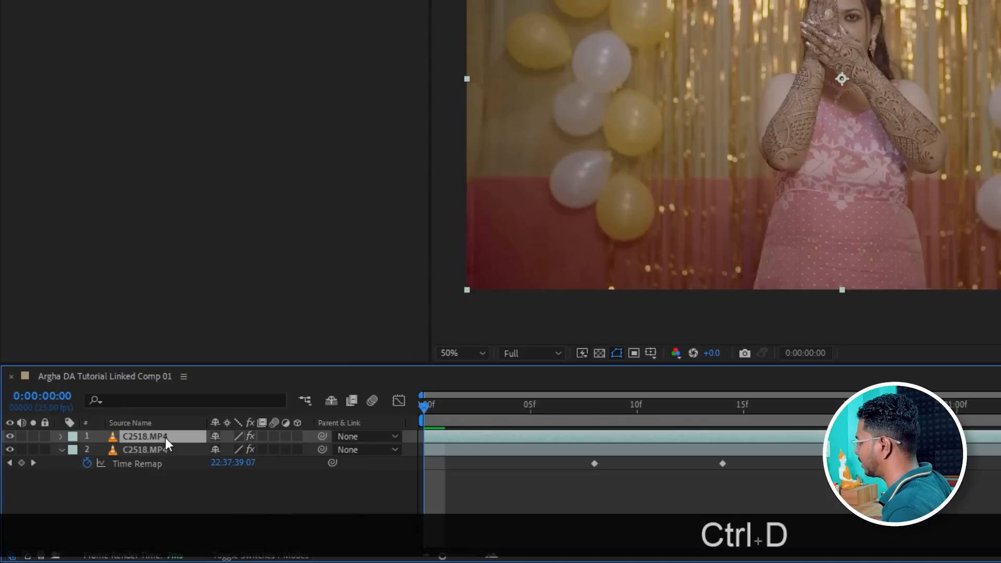
Try switching the composition preview resolution to Quarter and back to Full.
click(526, 354)
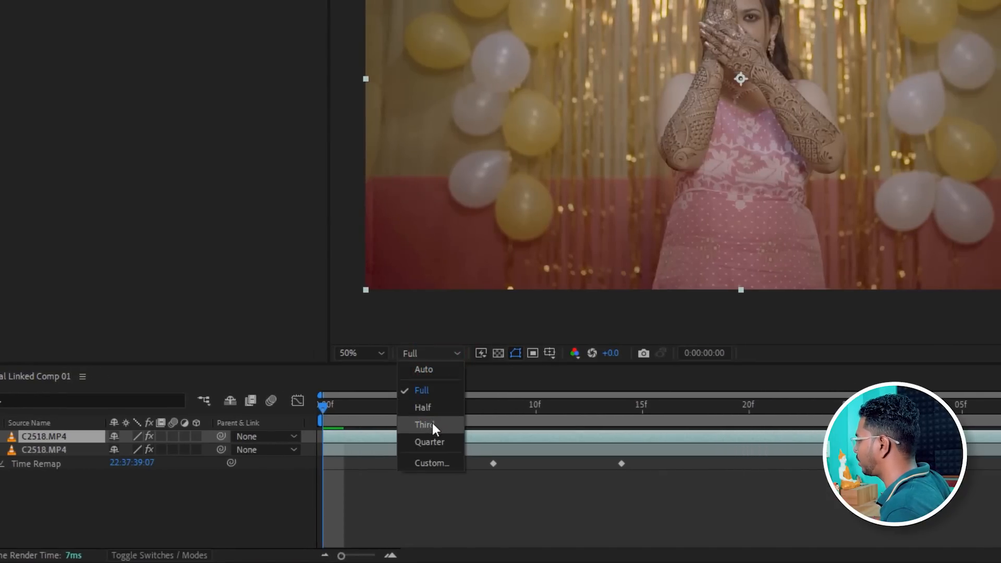
click(431, 442)
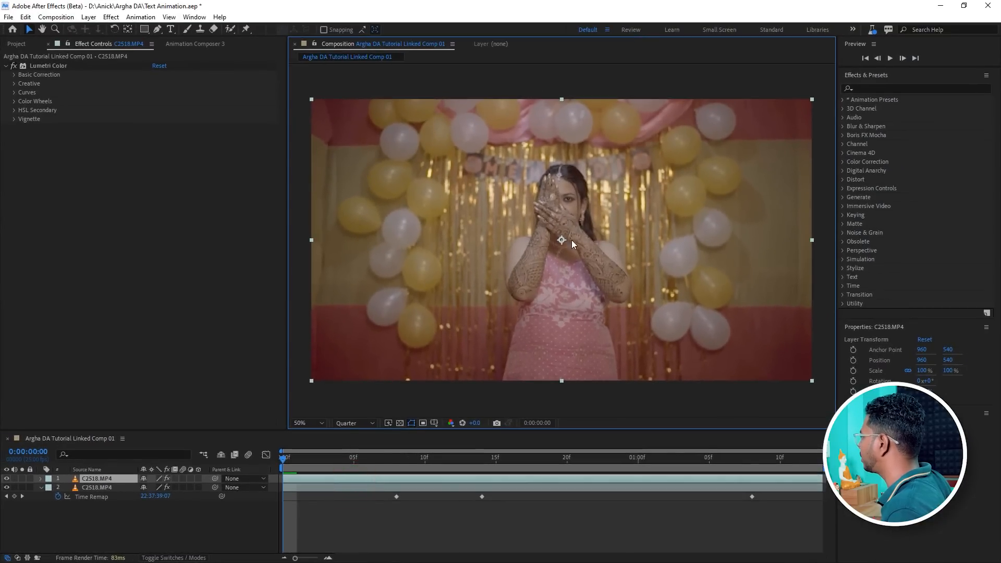
scroll(579, 206, up, 1)
scroll(579, 206, down, 1)
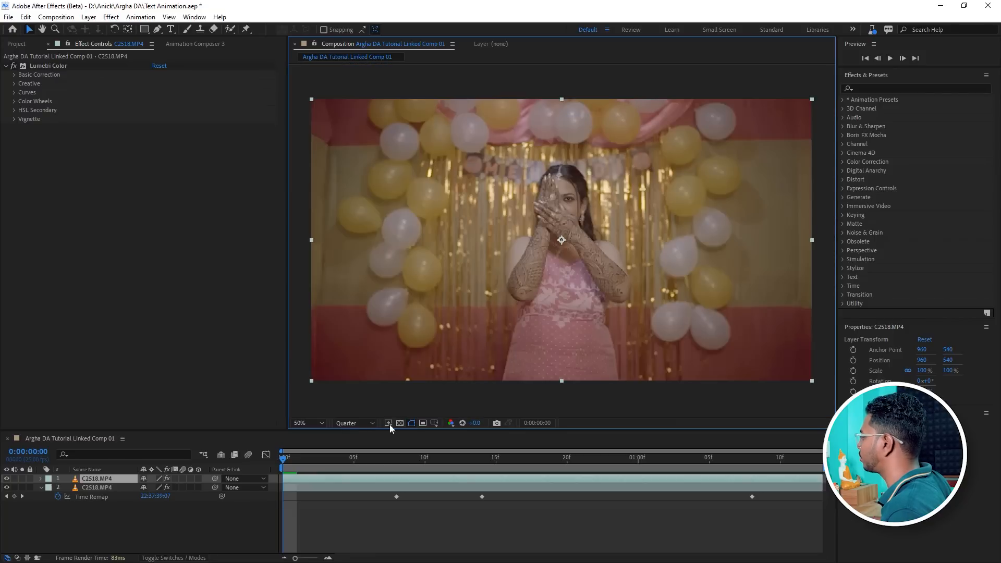
click(363, 424)
click(360, 444)
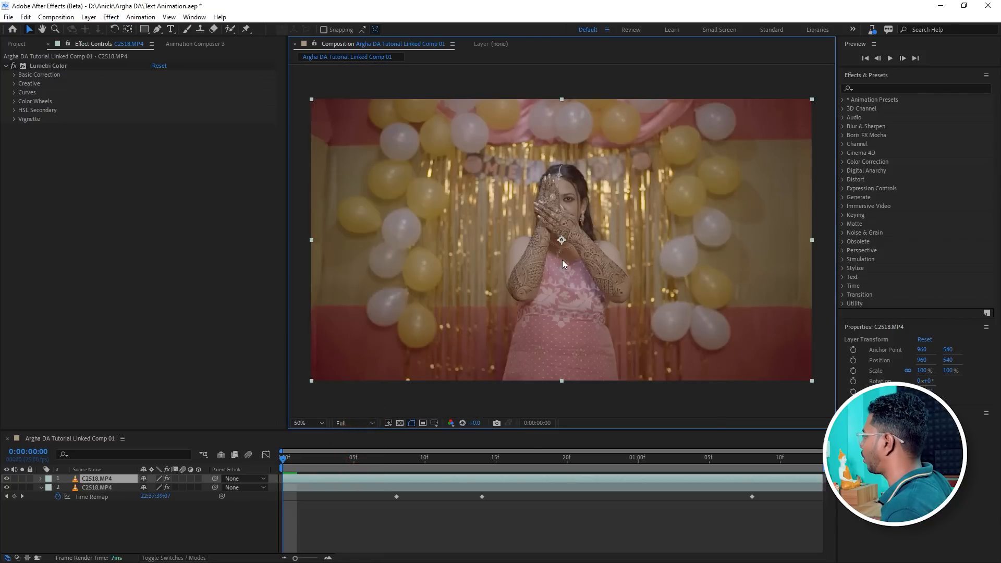
click(360, 422)
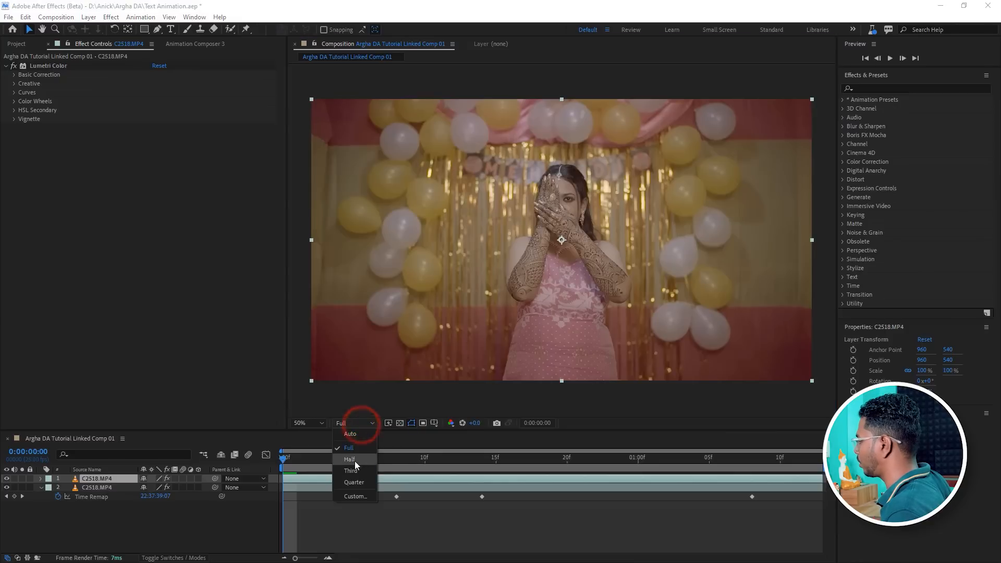
click(352, 449)
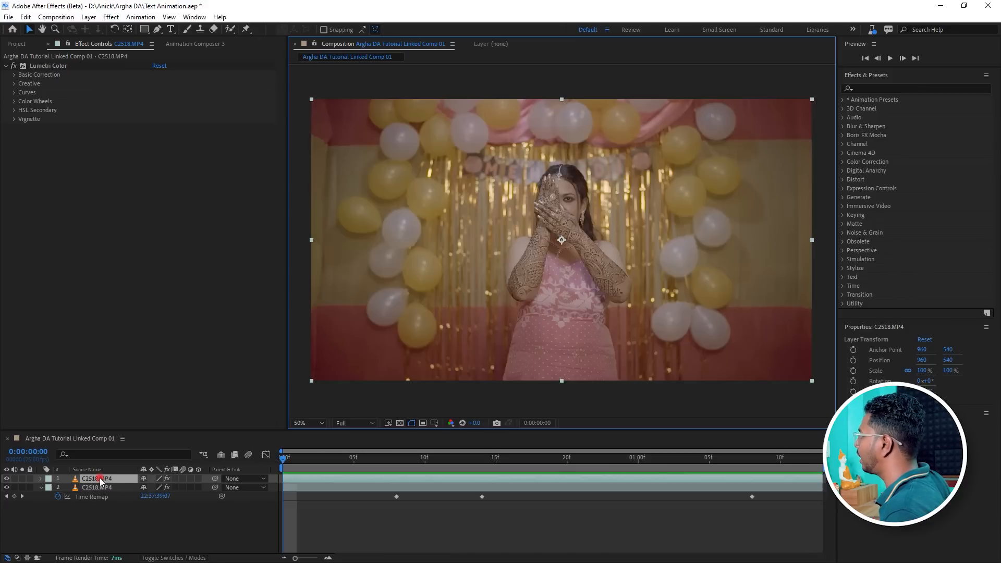
Open the top C2518.MP4 layer in the Layer panel and select the Roto Brush Tool.
double_click(99, 478)
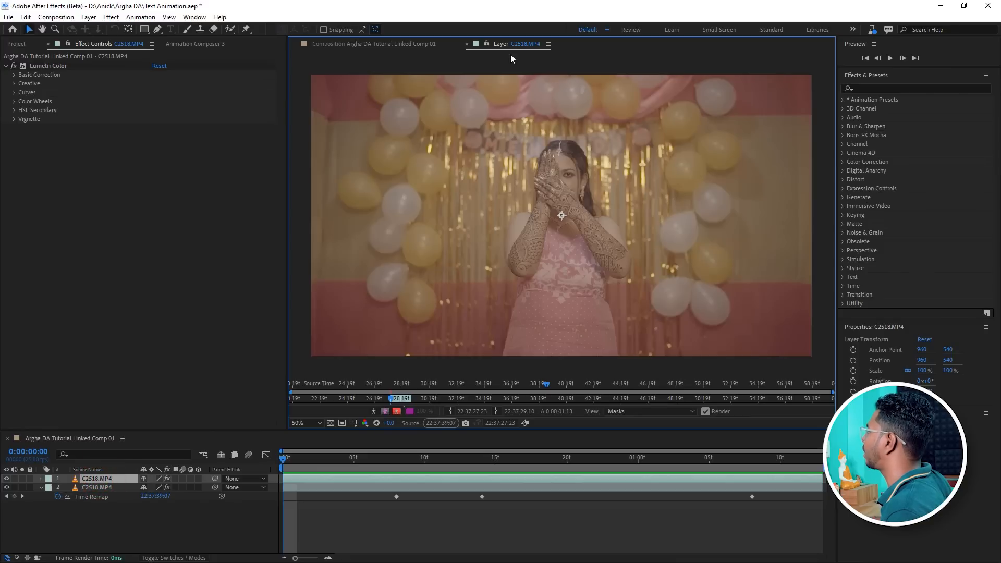
click(355, 43)
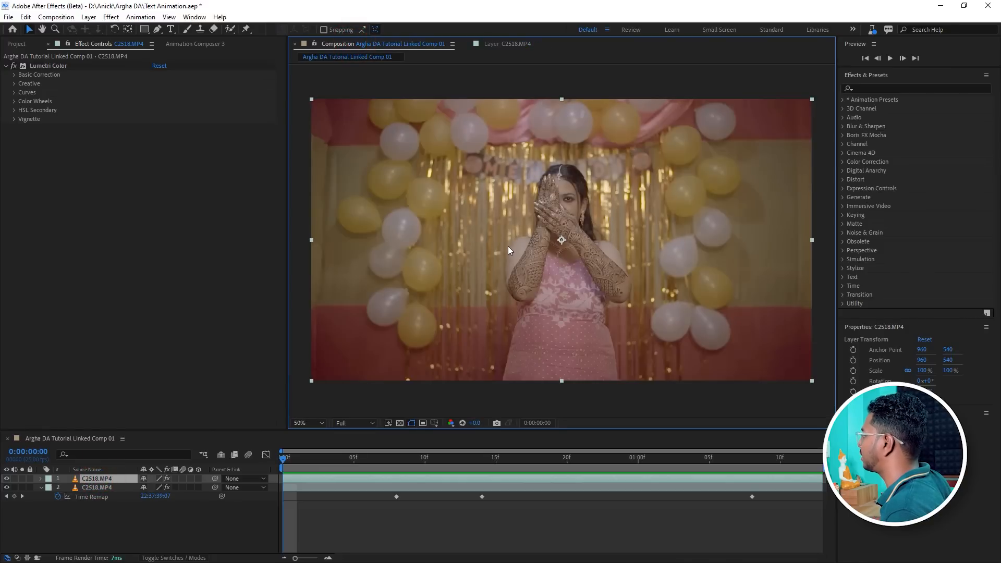
click(495, 44)
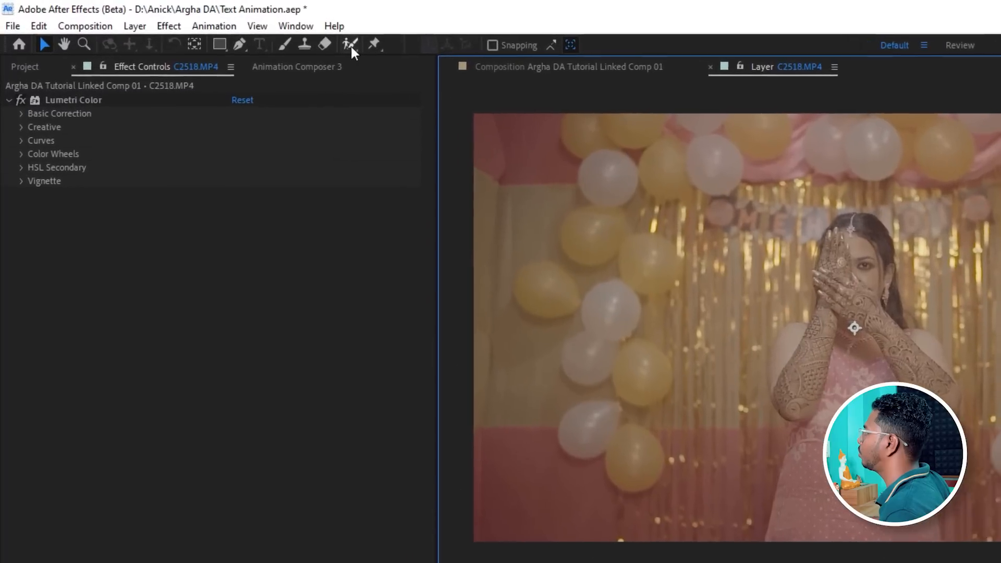
click(230, 30)
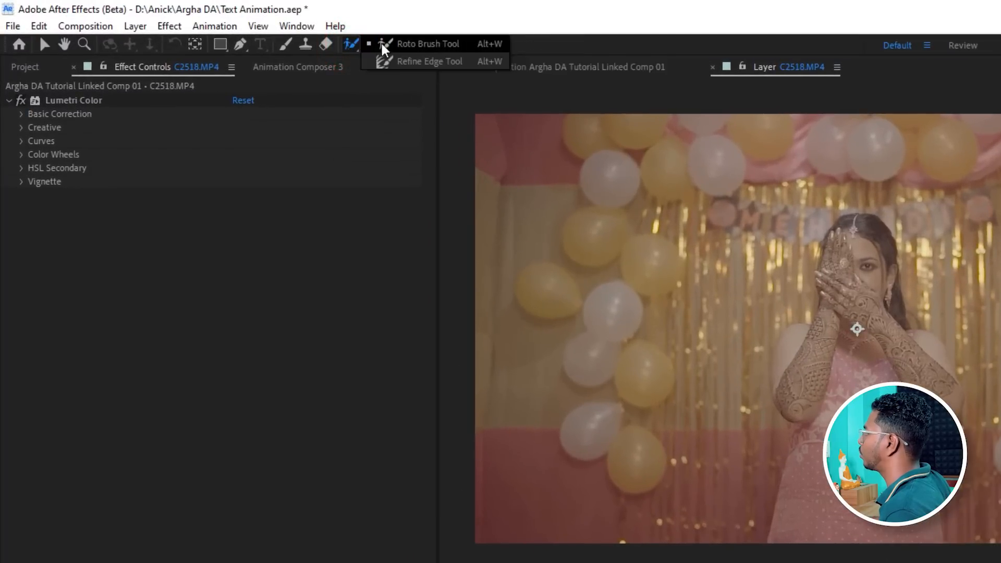
click(404, 44)
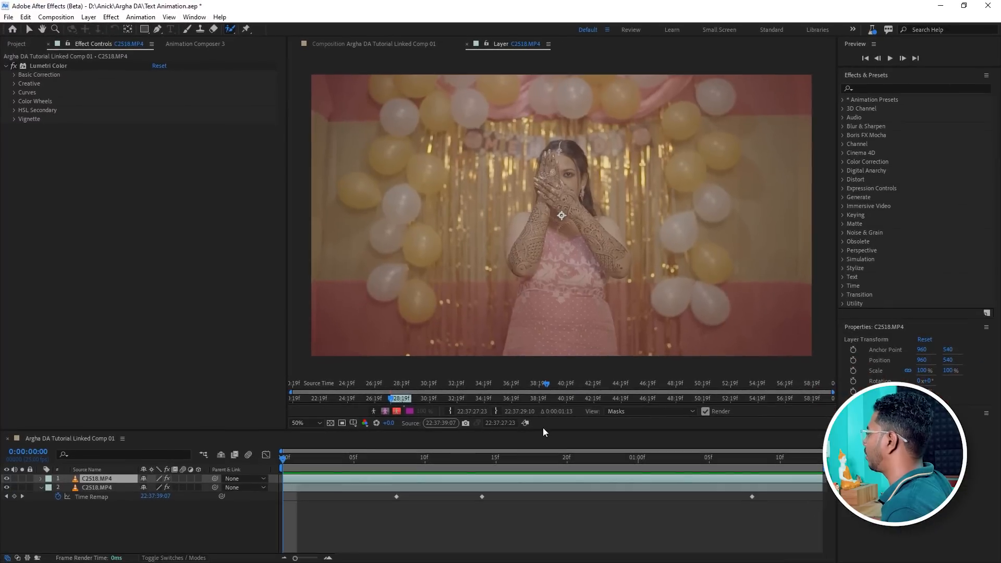
drag(559, 431, 559, 439)
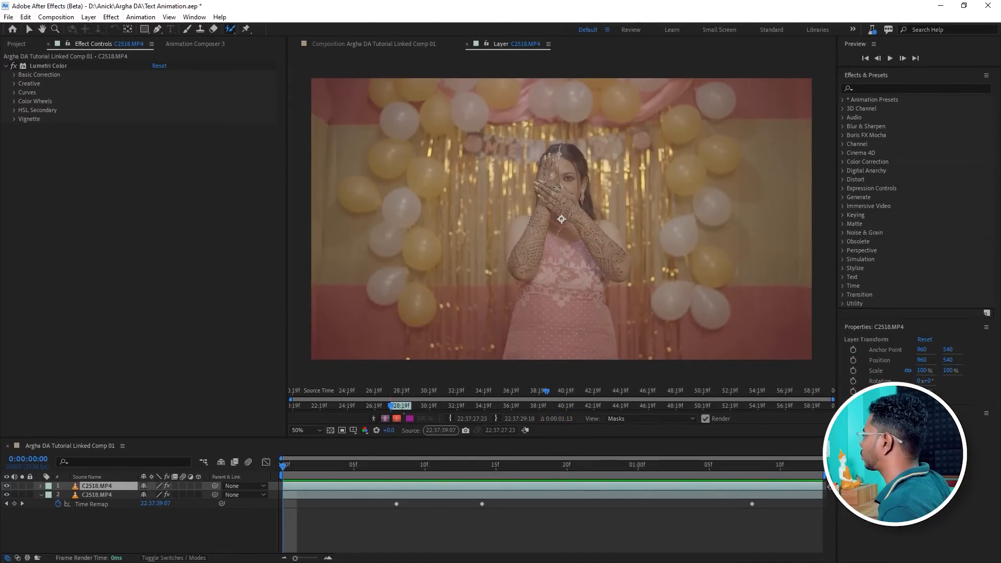
scroll(556, 187, up, 1)
scroll(551, 196, down, 1)
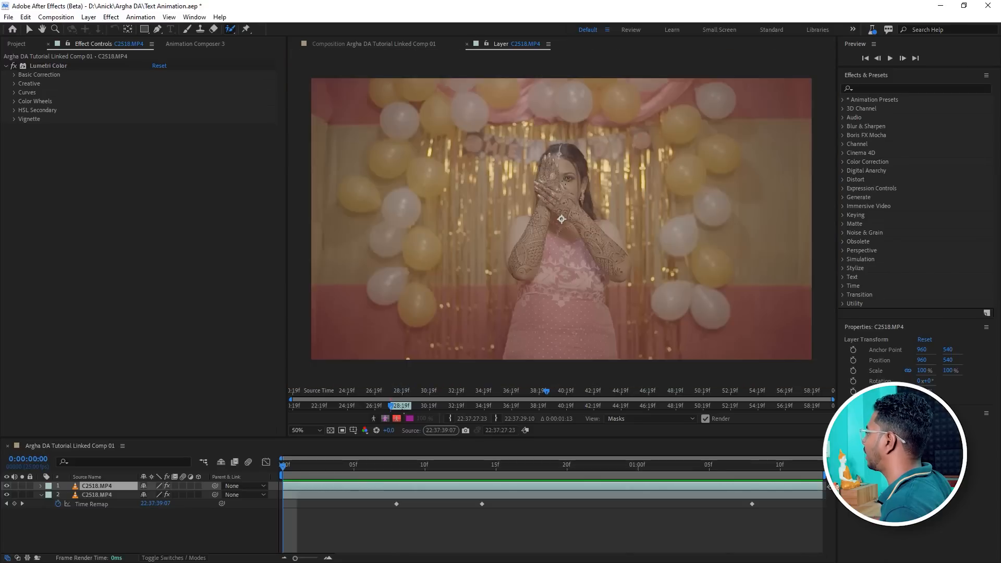
scroll(566, 182, up, 1)
scroll(550, 190, up, 1)
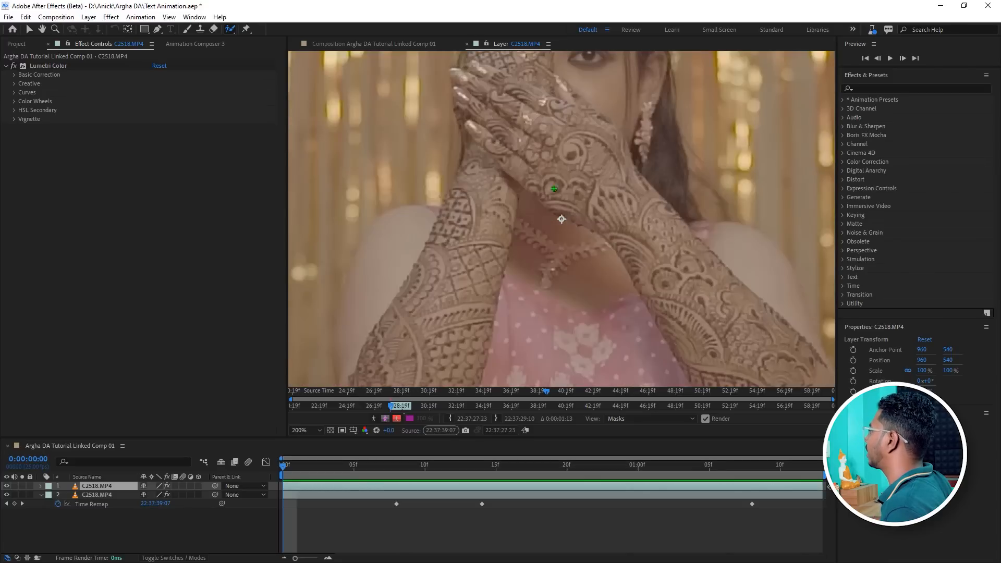
scroll(563, 193, down, 2)
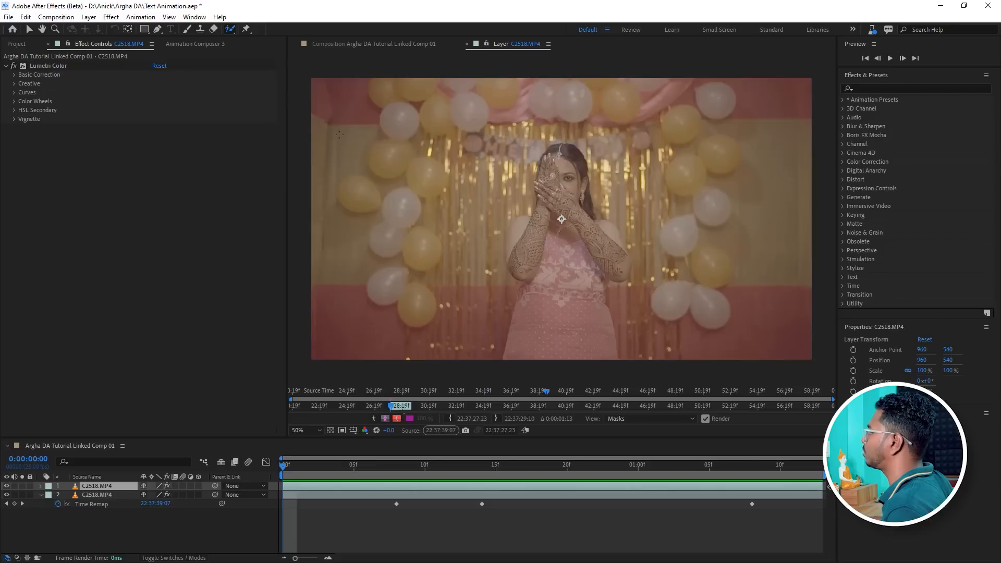
click(28, 30)
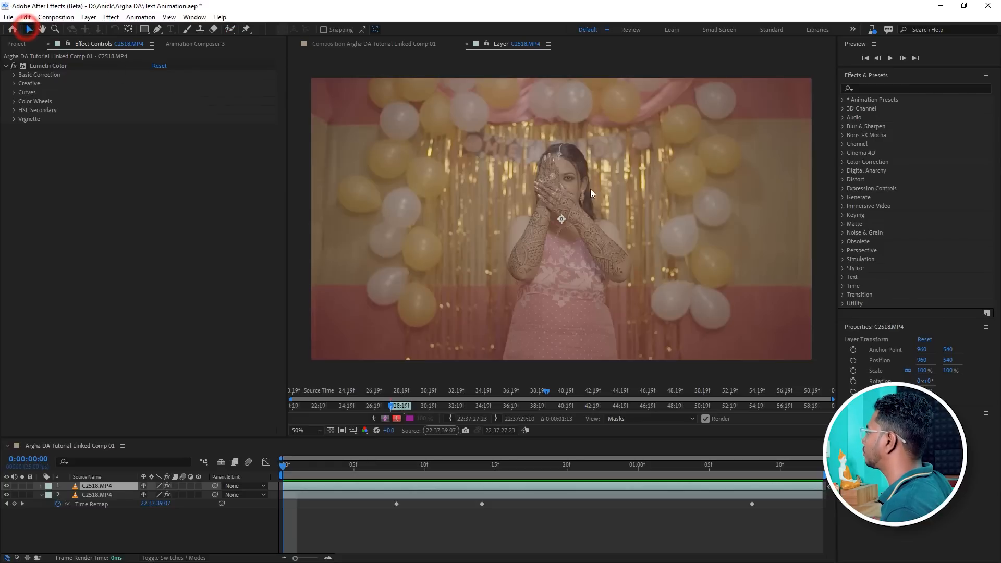
scroll(590, 189, up, 2)
scroll(540, 231, down, 2)
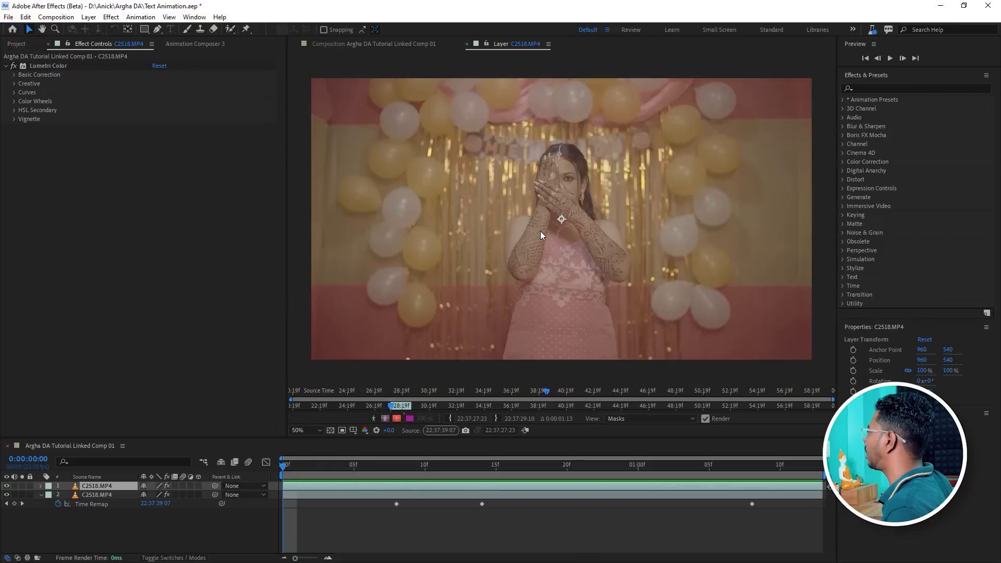
scroll(582, 193, up, 2)
scroll(577, 185, down, 2)
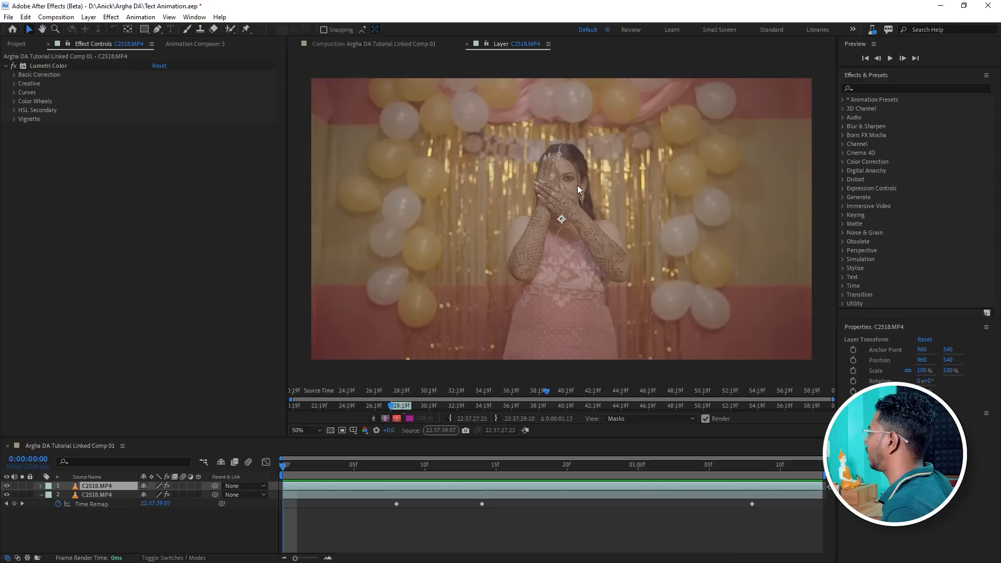
click(230, 29)
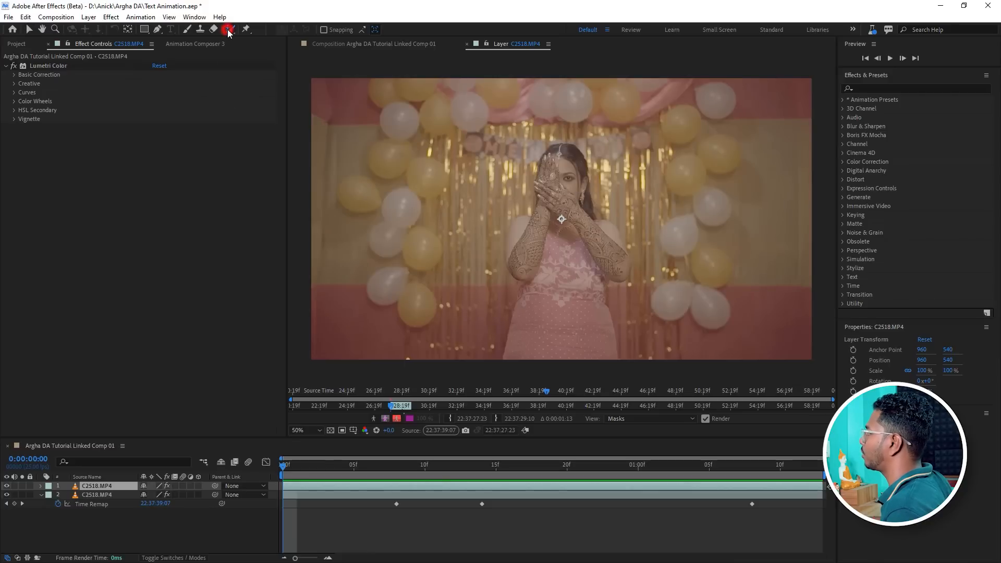
click(271, 29)
Paint a Roto Brush stroke over the bride's raised hand and forehead to start the foreground selection.
scroll(565, 198, up, 4)
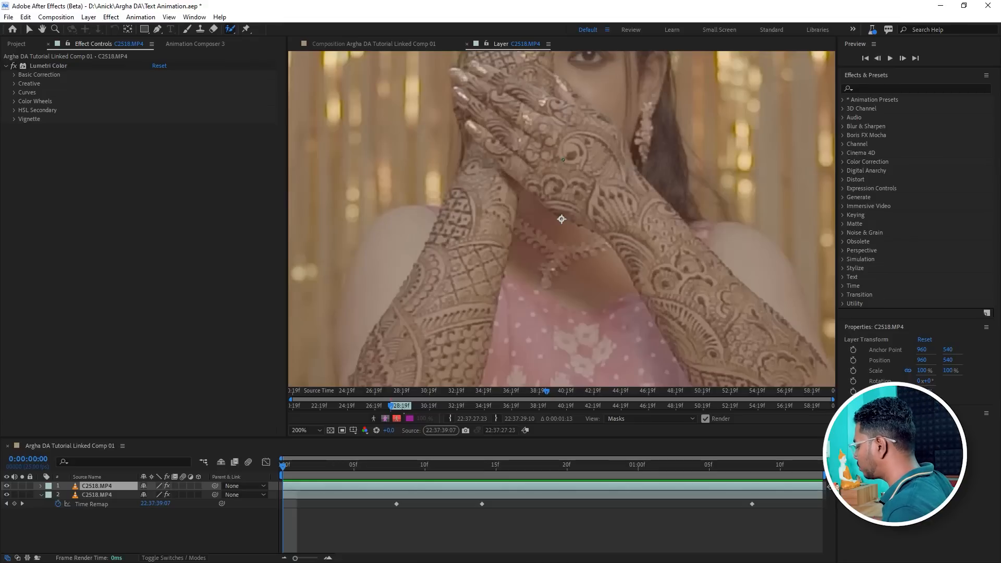
key(space)
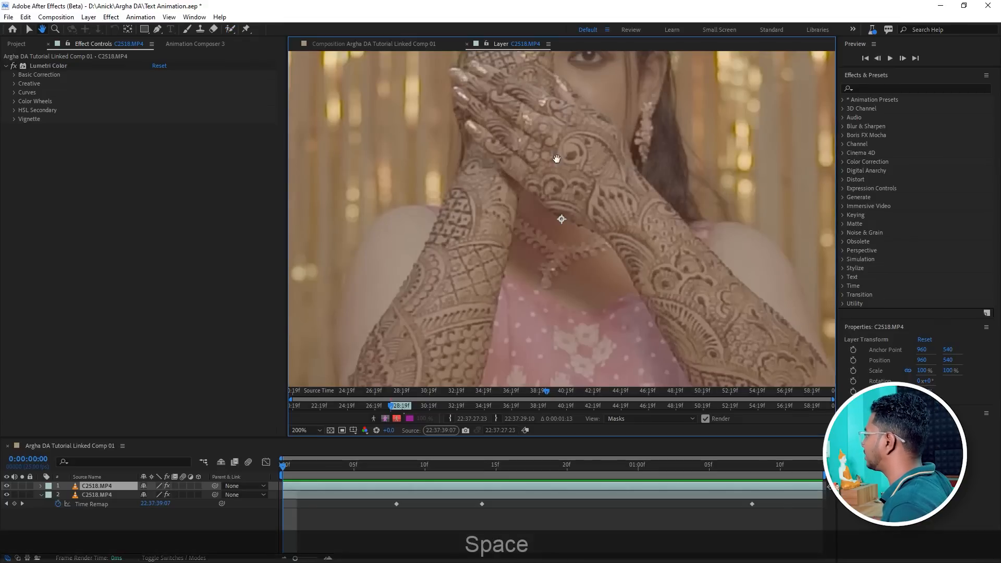
drag(526, 112, 519, 190)
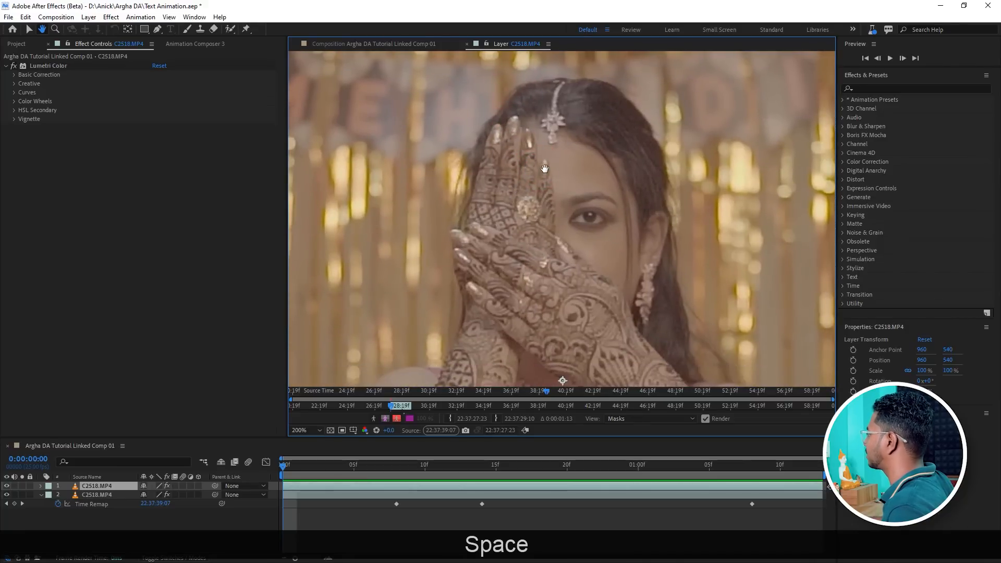
drag(527, 161, 542, 146)
drag(588, 183, 590, 182)
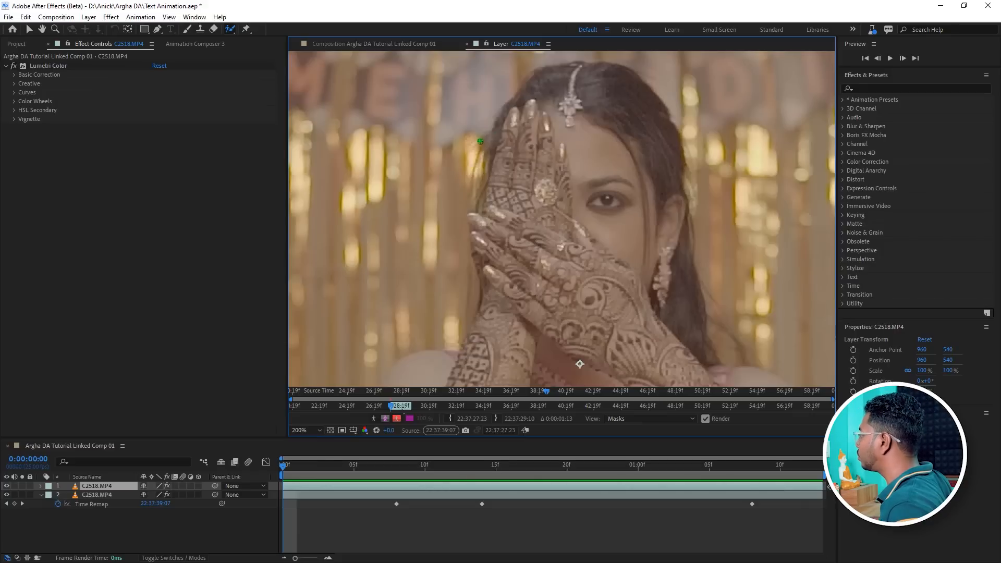
mouse_move(422, 150)
mouse_down()
mouse_move(411, 150)
mouse_move(423, 150)
mouse_up()
ctrl+click(421, 150)
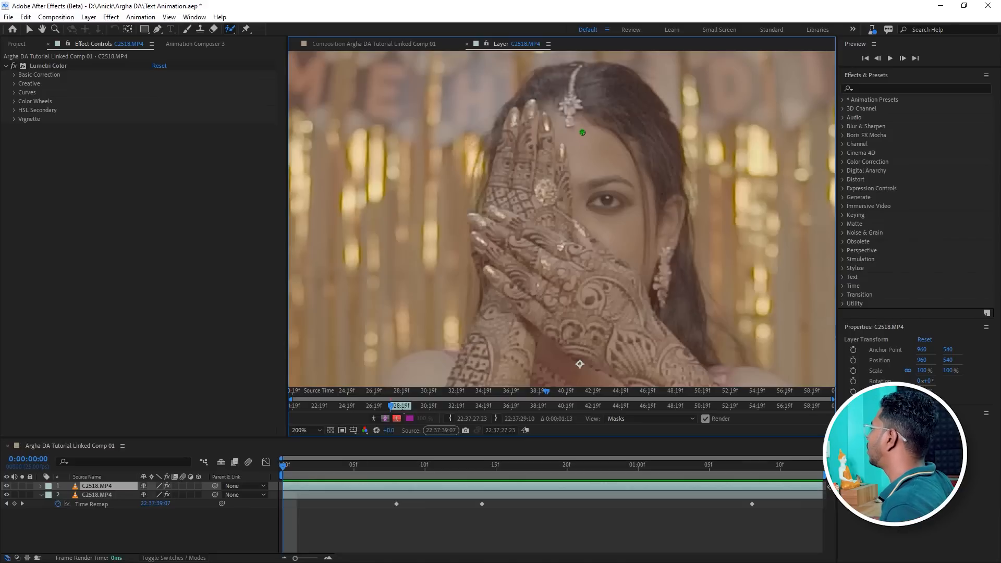
mouse_move(565, 99)
mouse_down()
mouse_move(566, 78)
mouse_move(573, 210)
mouse_up()
key(comma)
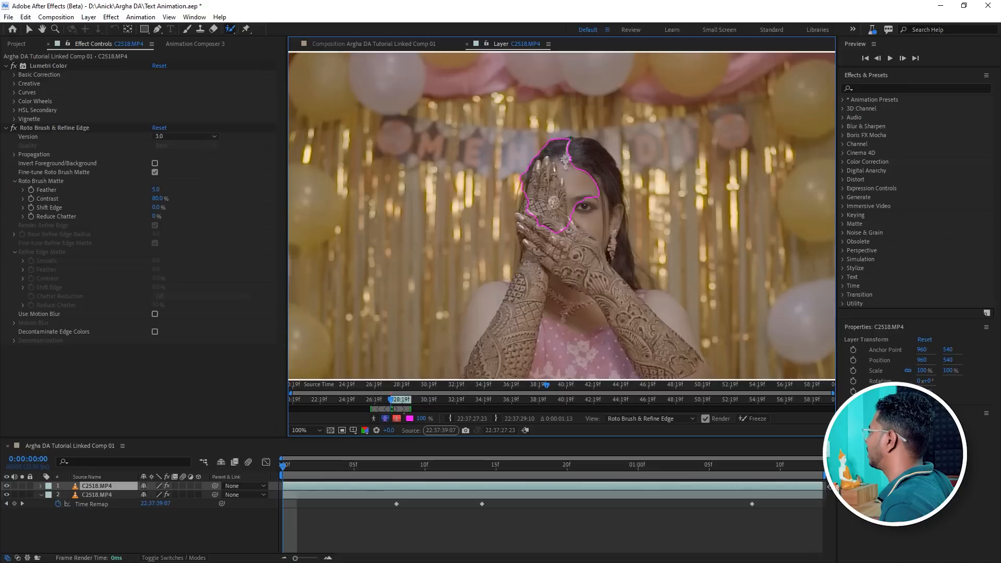
Extend the Roto Brush selection with strokes over the bride's face, hair and down her body.
drag(575, 147, 604, 238)
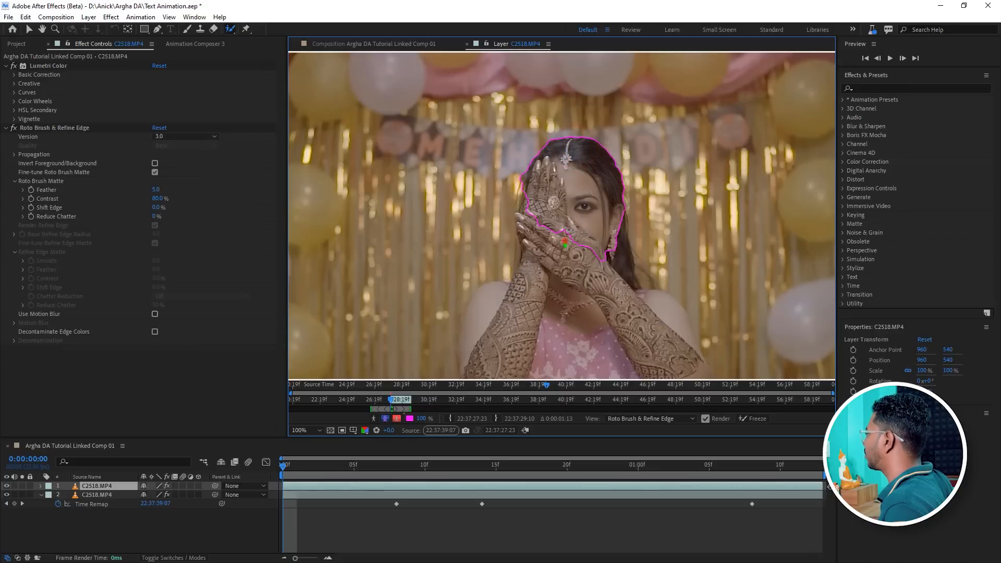
scroll(565, 240, down, 1)
drag(559, 259, 558, 357)
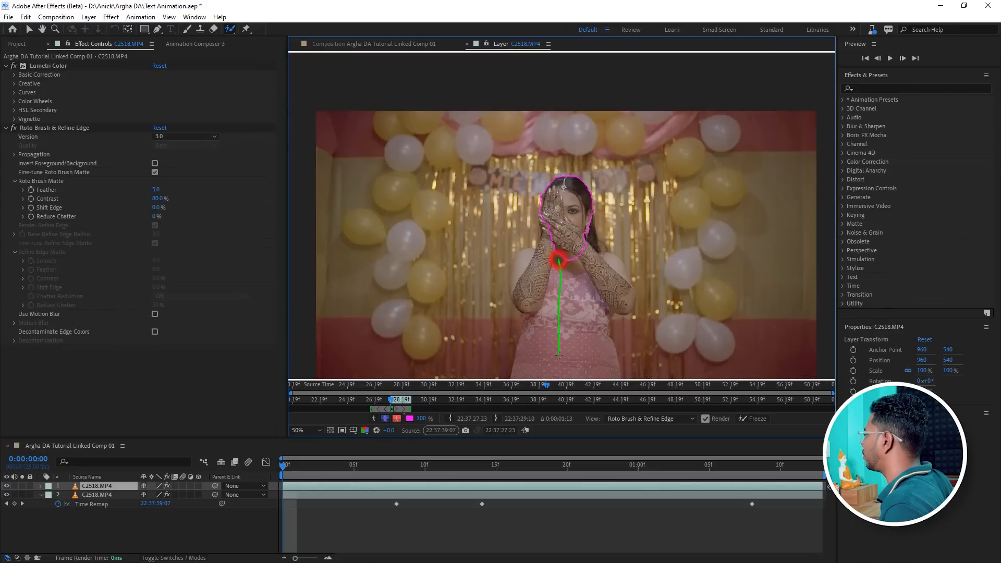
mouse_move(601, 308)
mouse_down()
mouse_move(608, 277)
mouse_move(624, 282)
mouse_up()
scroll(635, 312, up, 1)
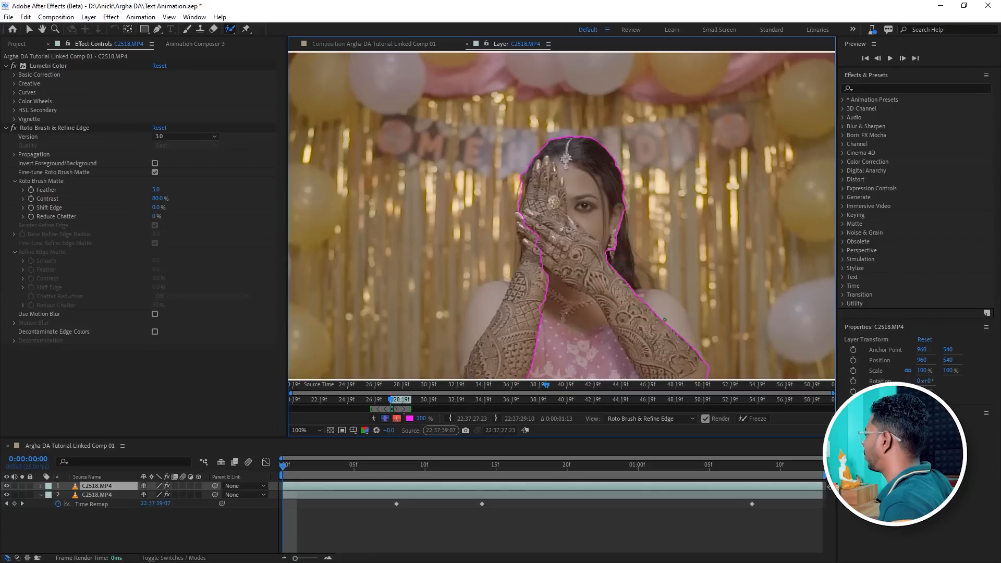
Add the bride's left arm to the foreground selection with Roto Brush strokes along its outer edge.
key(space)
drag(664, 314, 571, 253)
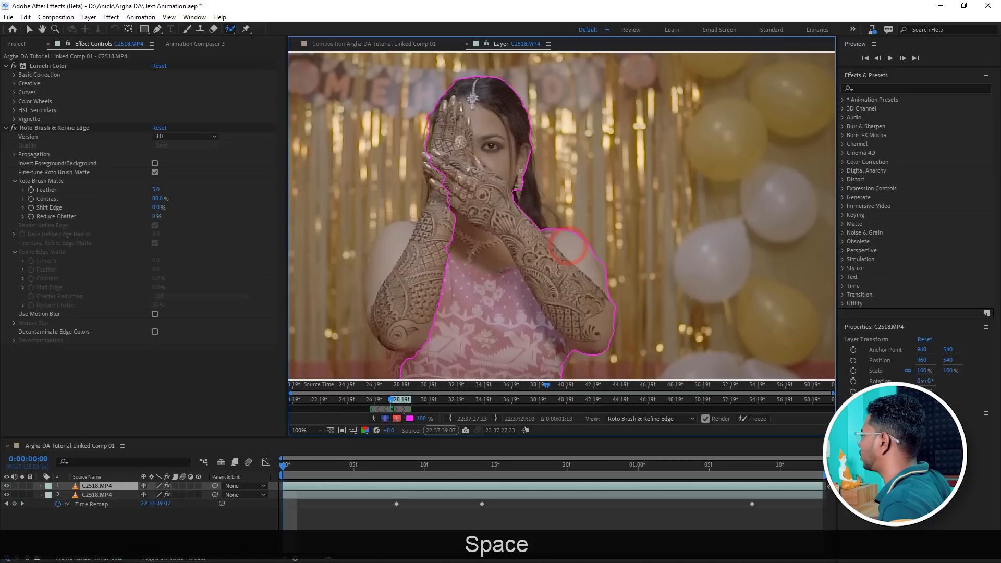
drag(397, 315, 399, 236)
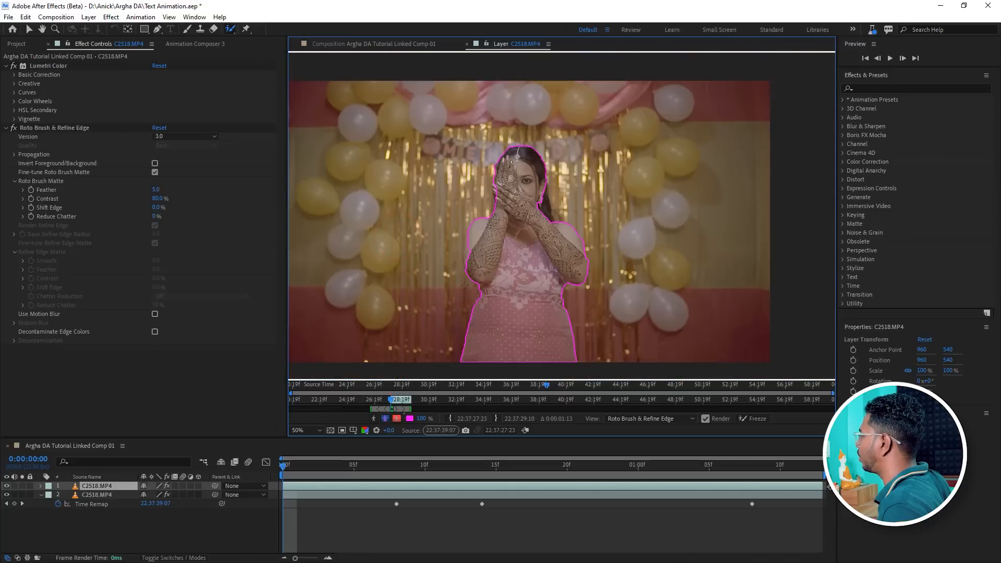
scroll(411, 306, up, 1)
key(space)
drag(406, 307, 668, 178)
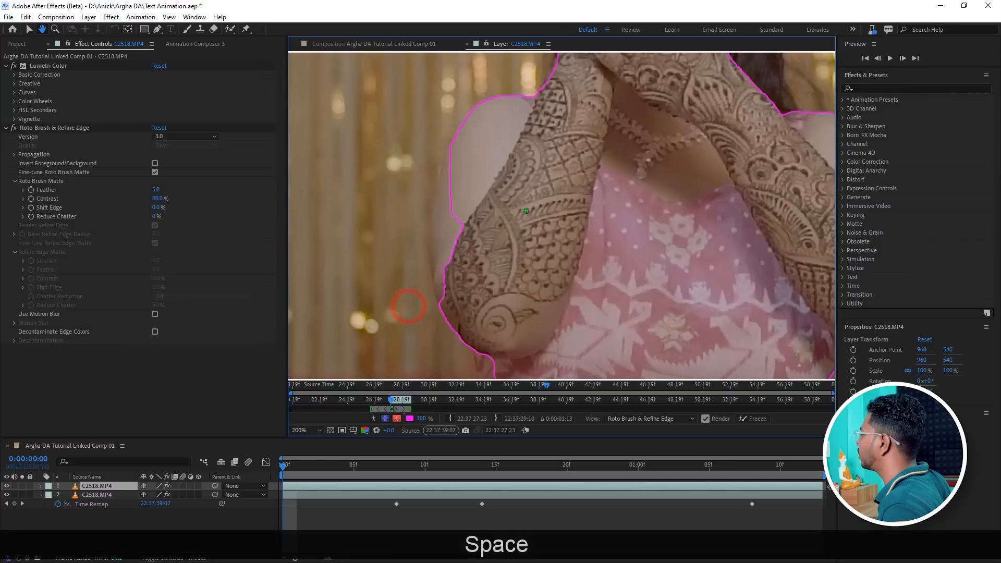
mouse_move(452, 214)
mouse_down()
mouse_move(458, 268)
mouse_move(443, 275)
mouse_up()
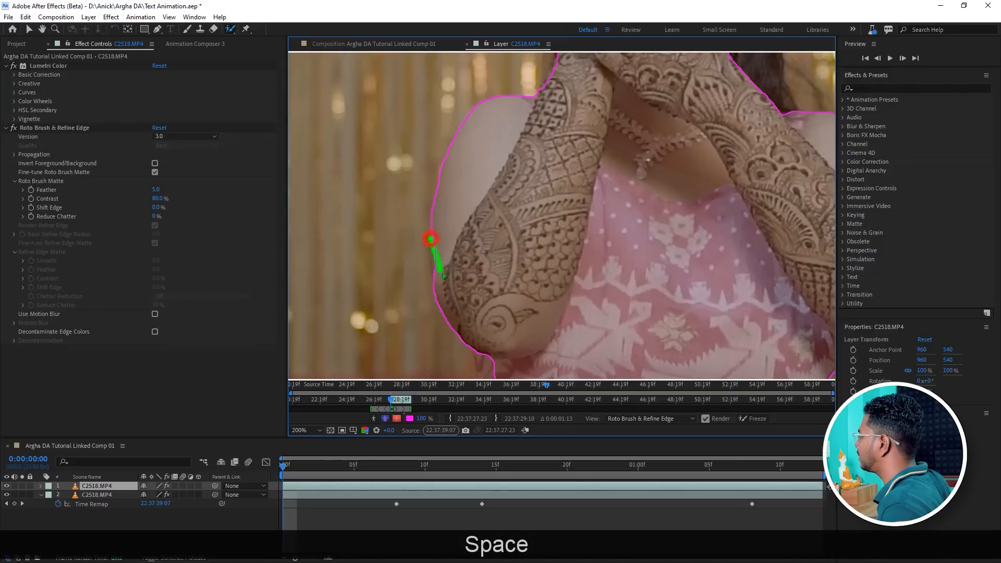
Refine the left waist edge, adding along the body and subtracting the background beside it.
scroll(391, 245, down, 2)
scroll(597, 300, up, 2)
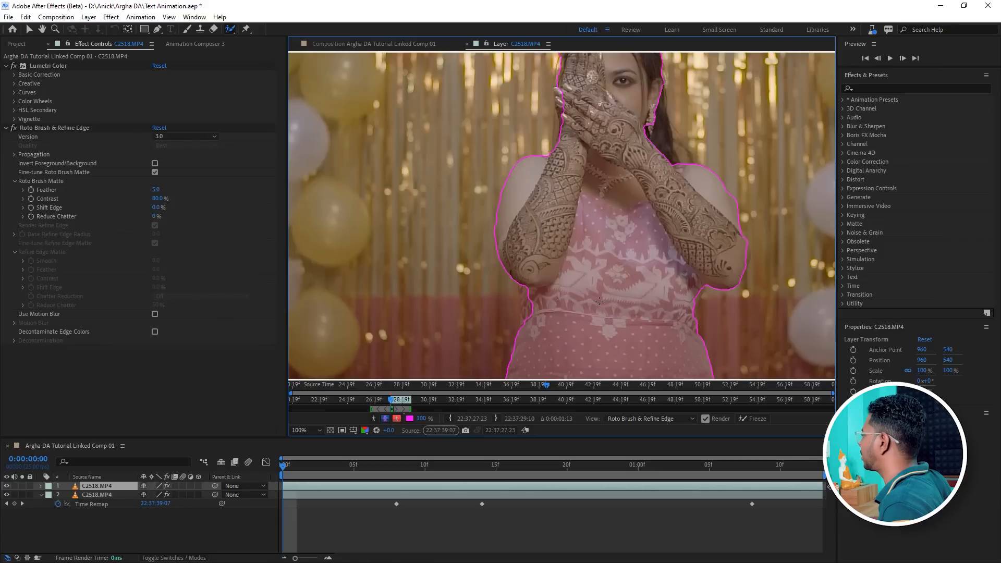
scroll(705, 313, up, 1)
key(space)
drag(592, 331, 561, 221)
drag(448, 249, 470, 323)
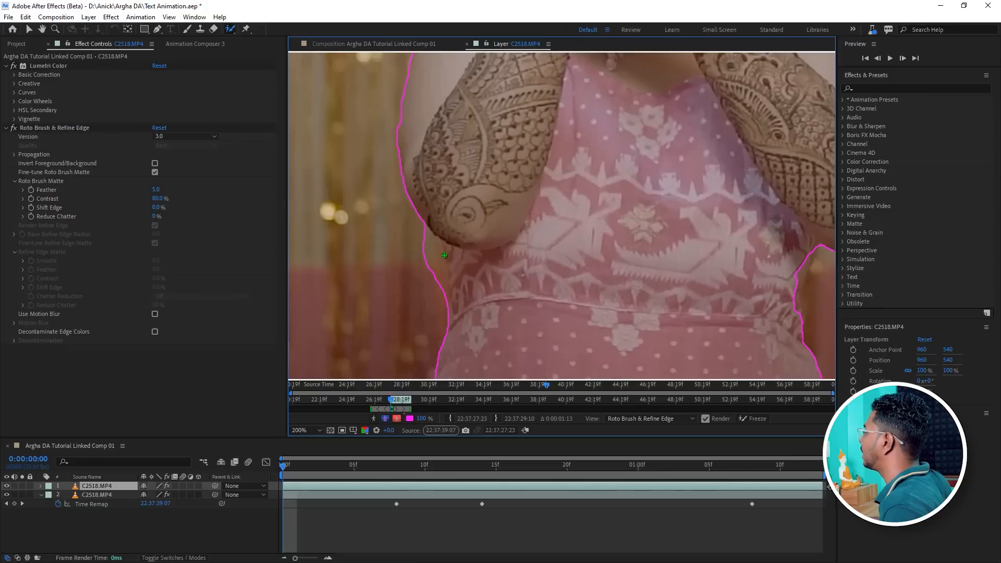
key(alt)
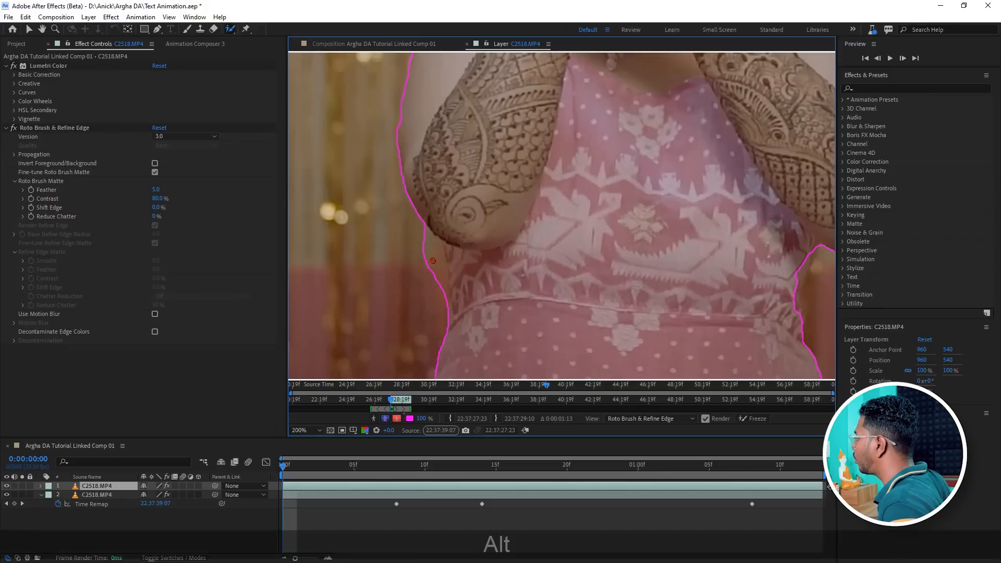
drag(420, 246, 435, 293)
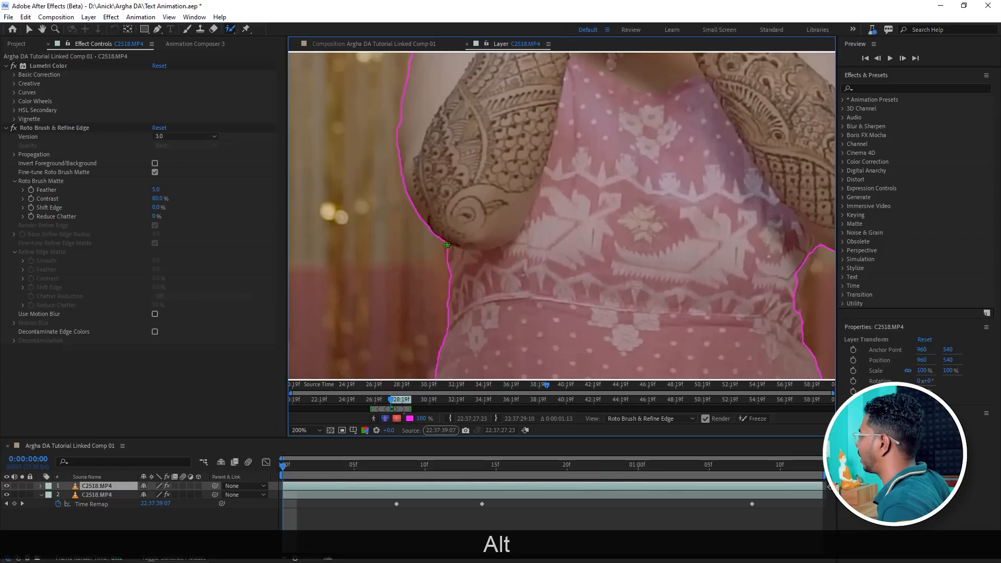
Add the right upper arm and shoulder edge to the selection with short Roto Brush strokes.
scroll(447, 245, down, 1)
scroll(720, 241, up, 1)
key(space)
drag(786, 261, 599, 272)
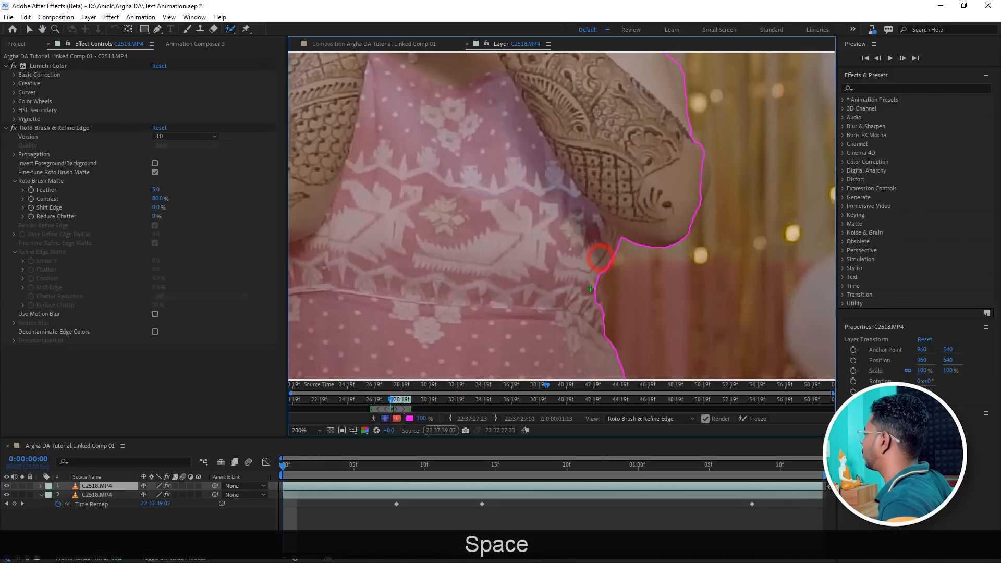
drag(703, 170, 700, 189)
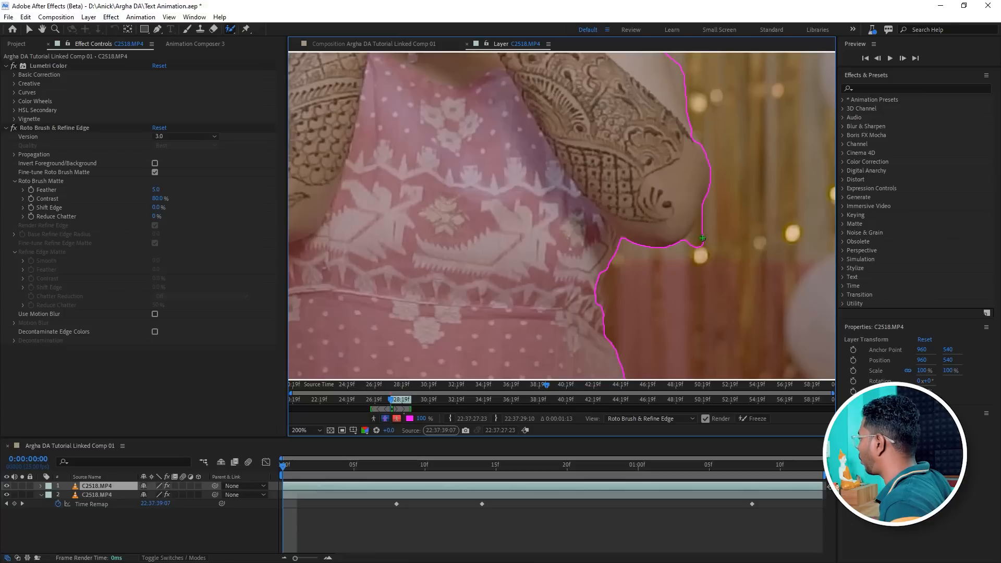
alt+click(703, 232)
Refine the right forearm edge with additional Roto Brush strokes and clicks along its outline.
scroll(639, 288, down, 1)
drag(580, 175, 578, 269)
scroll(632, 243, up, 1)
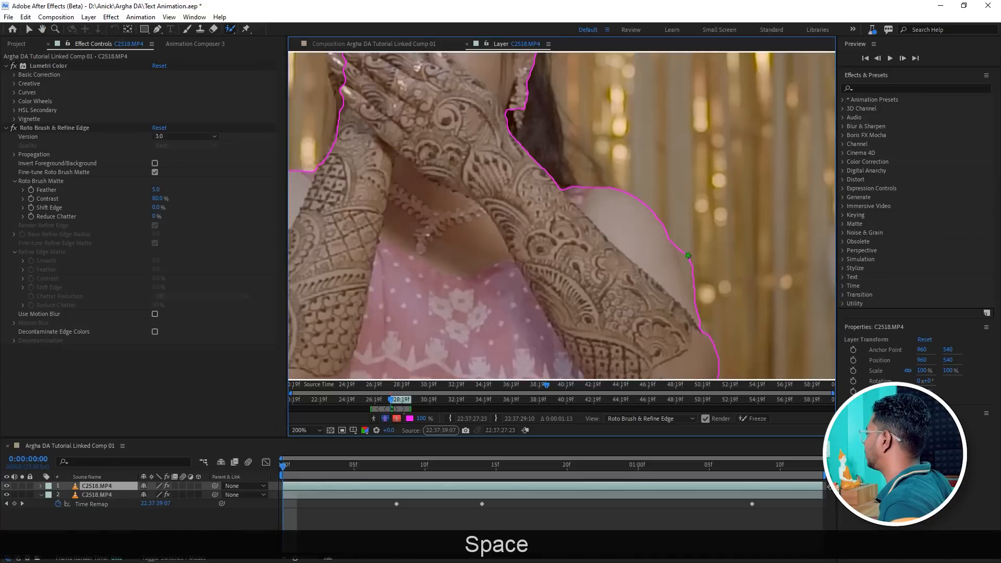
drag(683, 252, 690, 318)
drag(679, 279, 686, 298)
click(700, 329)
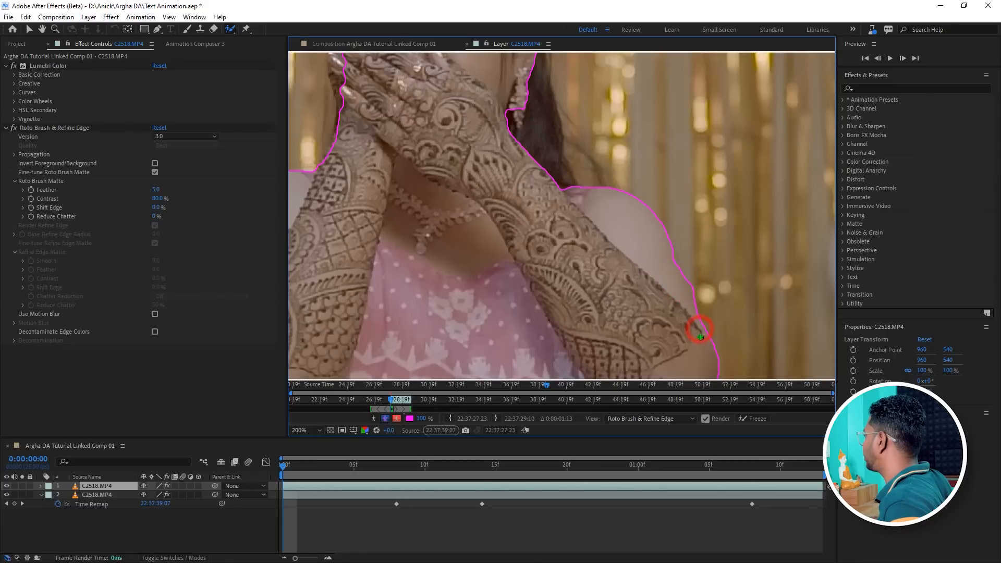
click(672, 259)
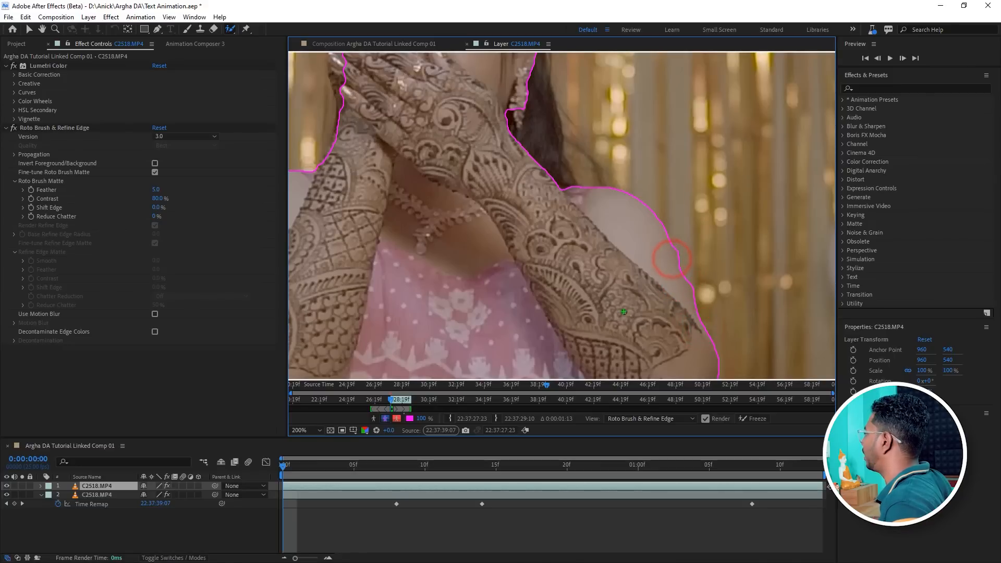
Refine the selection along the fingers of the bride's raised hand with a short stroke.
scroll(671, 260, down, 1)
drag(553, 153, 545, 167)
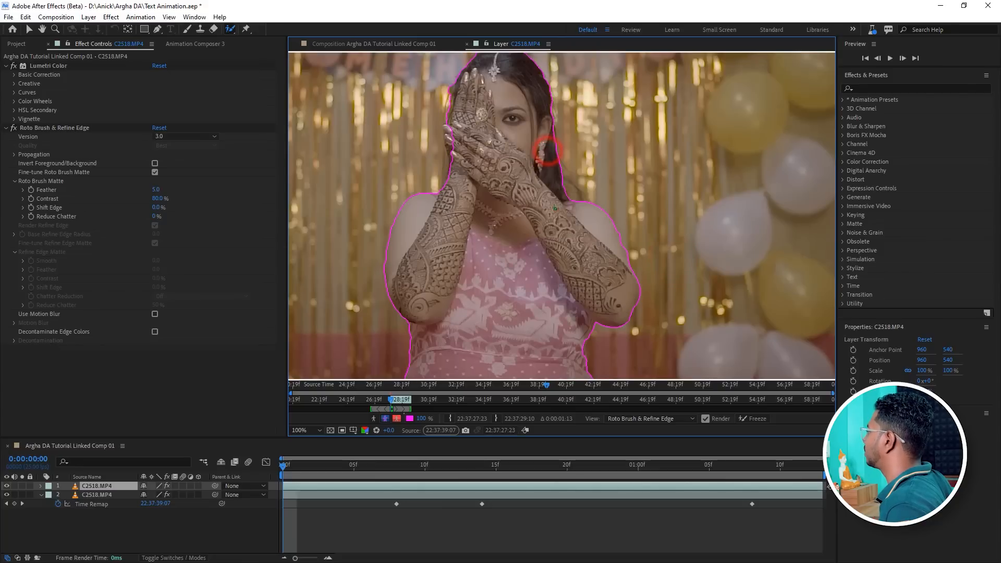
scroll(465, 107, up, 2)
key(space)
drag(464, 151, 630, 244)
drag(492, 191, 556, 230)
scroll(522, 232, down, 1)
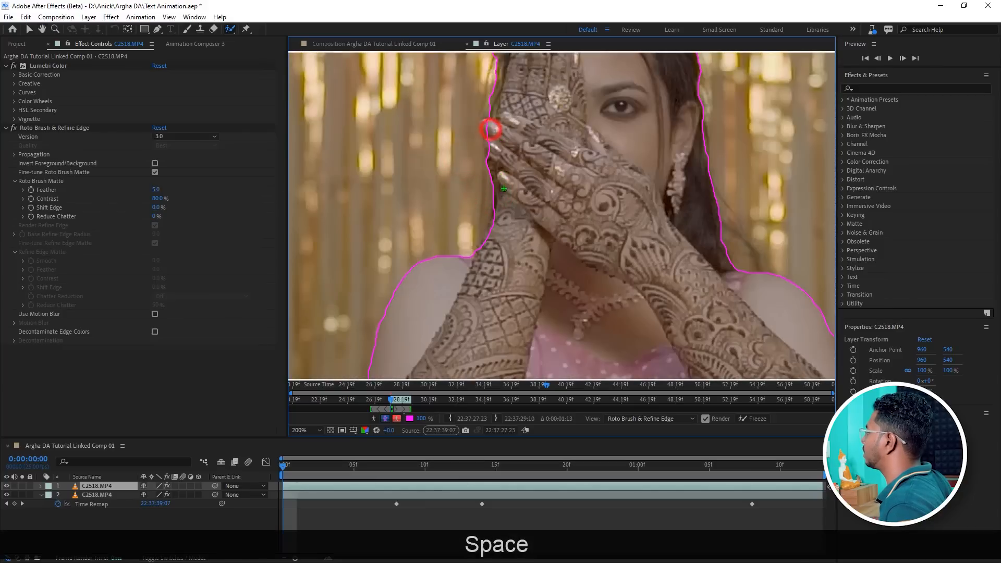
drag(482, 123, 492, 151)
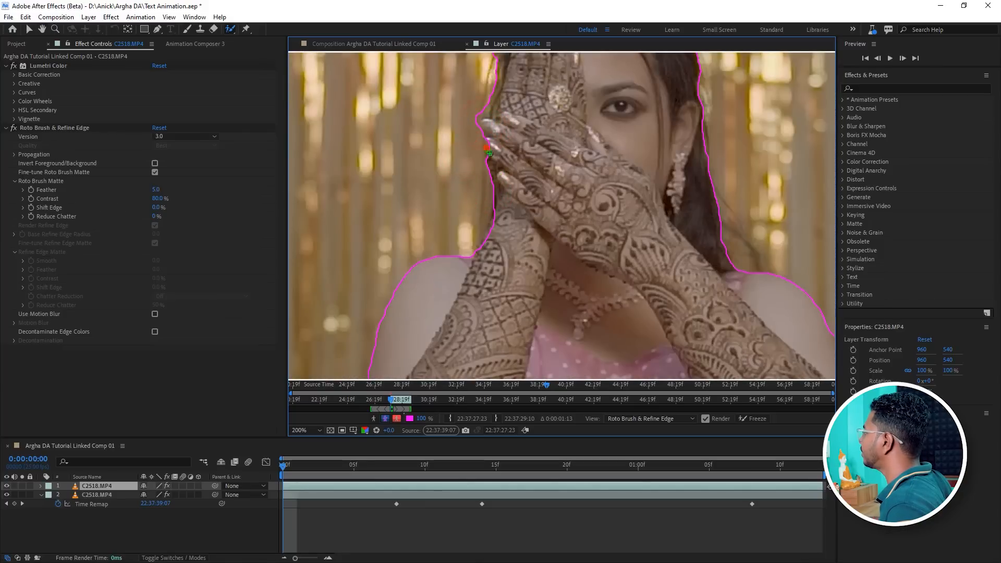
Subtract background gaps beside the fingertips and left hand edge with Alt Roto Brush strokes.
scroll(481, 148, down, 1)
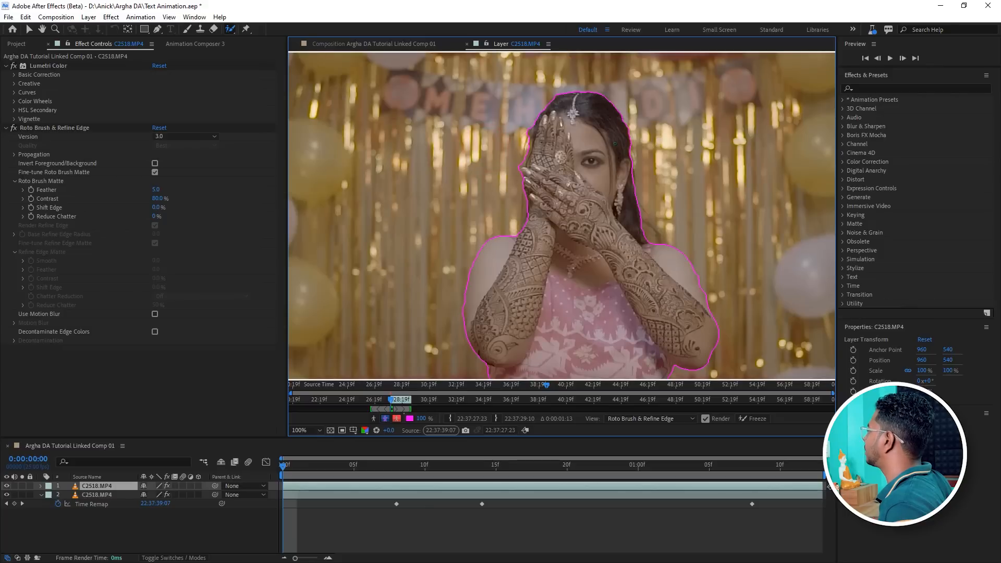
scroll(630, 193, up, 1)
key(space)
mouse_move(666, 159)
mouse_down()
mouse_move(606, 203)
mouse_move(629, 201)
mouse_up()
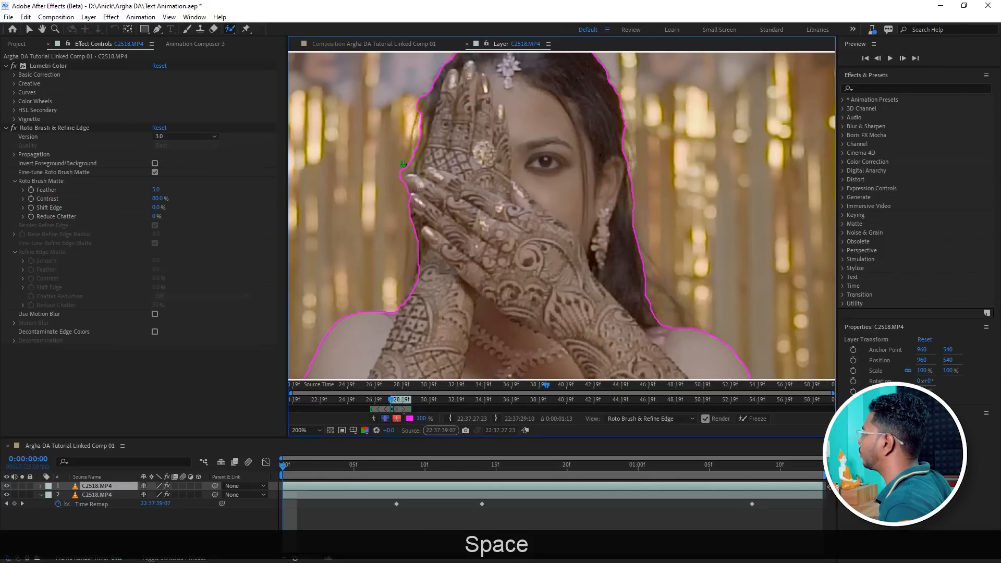
key(alt)
drag(400, 167, 407, 151)
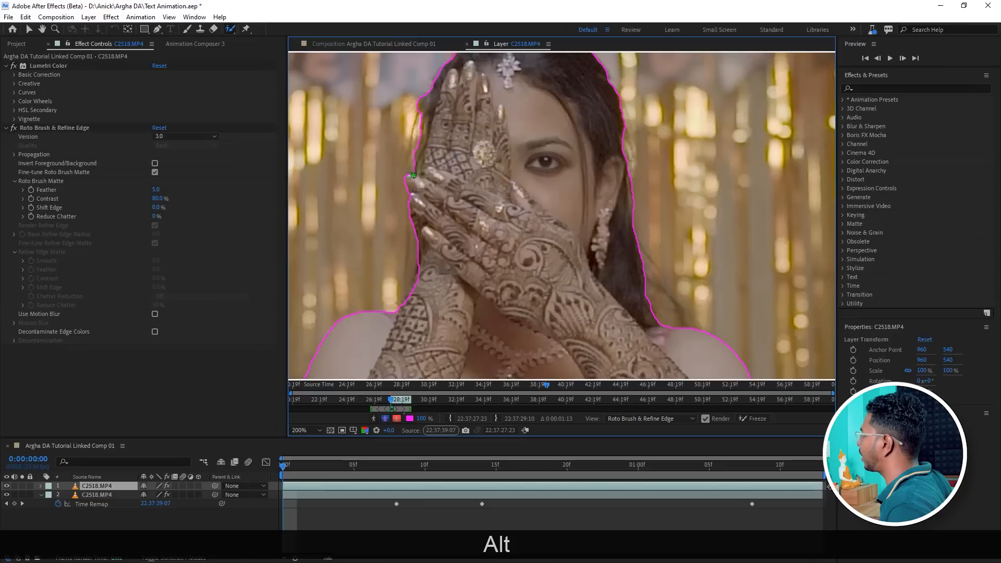
drag(416, 144, 409, 161)
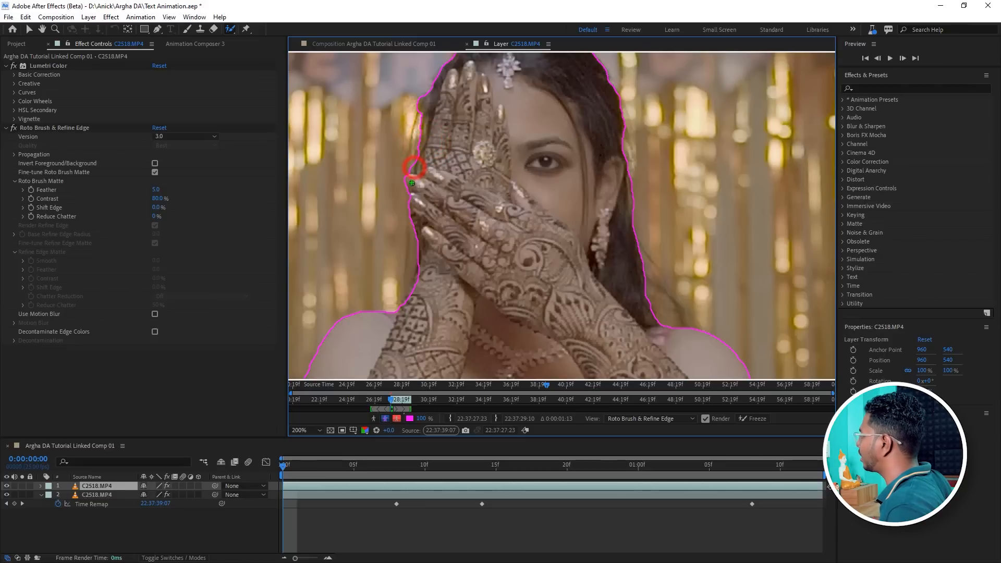
alt+click(413, 197)
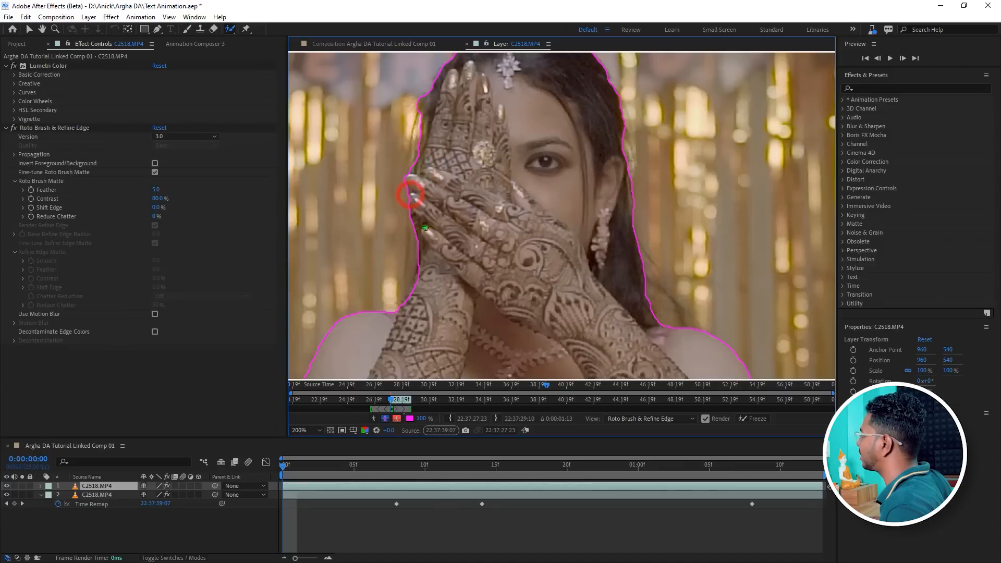
drag(419, 274, 409, 304)
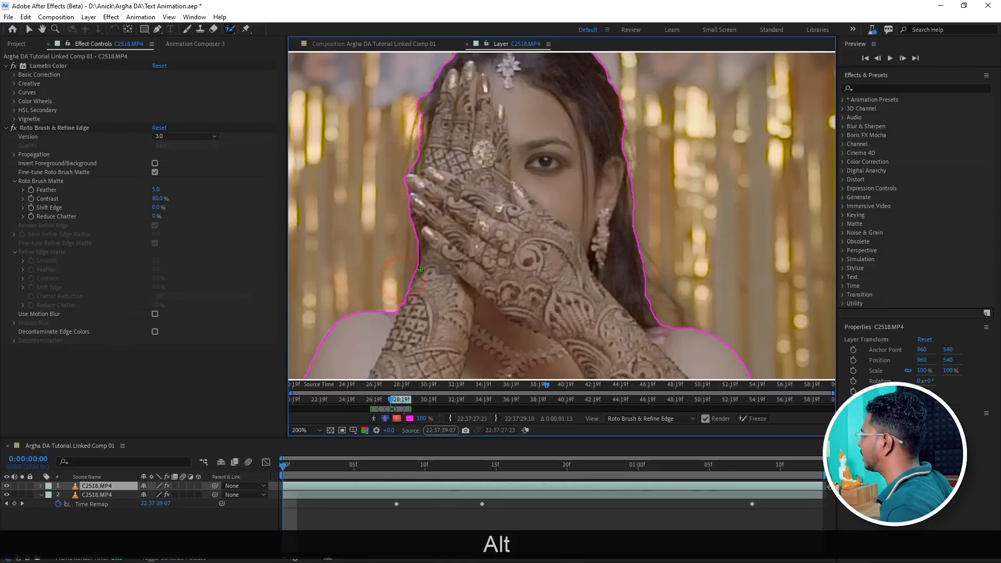
Paint a stroke over the bride's forehead and face to fill the selection inside.
scroll(395, 280, down, 1)
scroll(465, 148, down, 1)
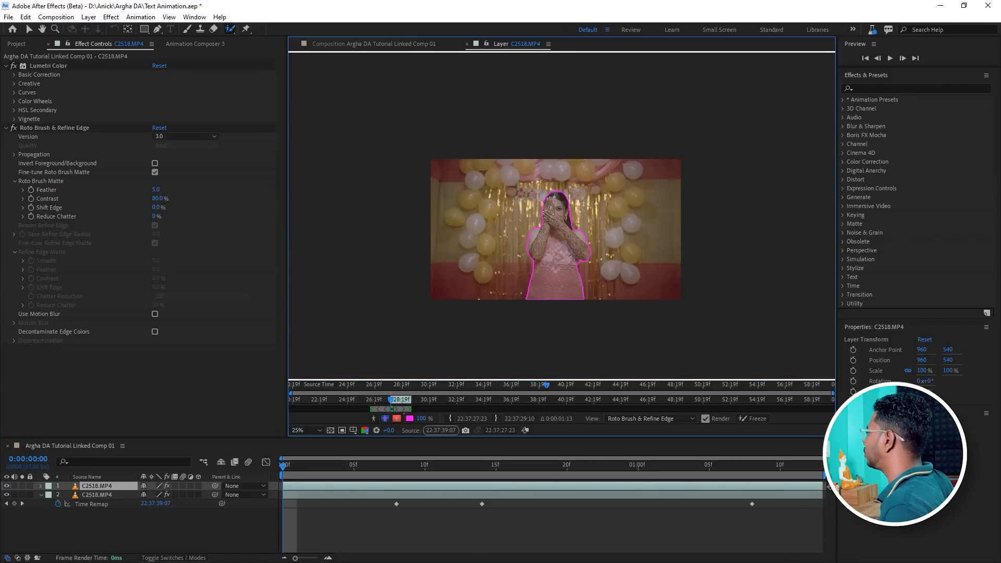
scroll(547, 198, up, 2)
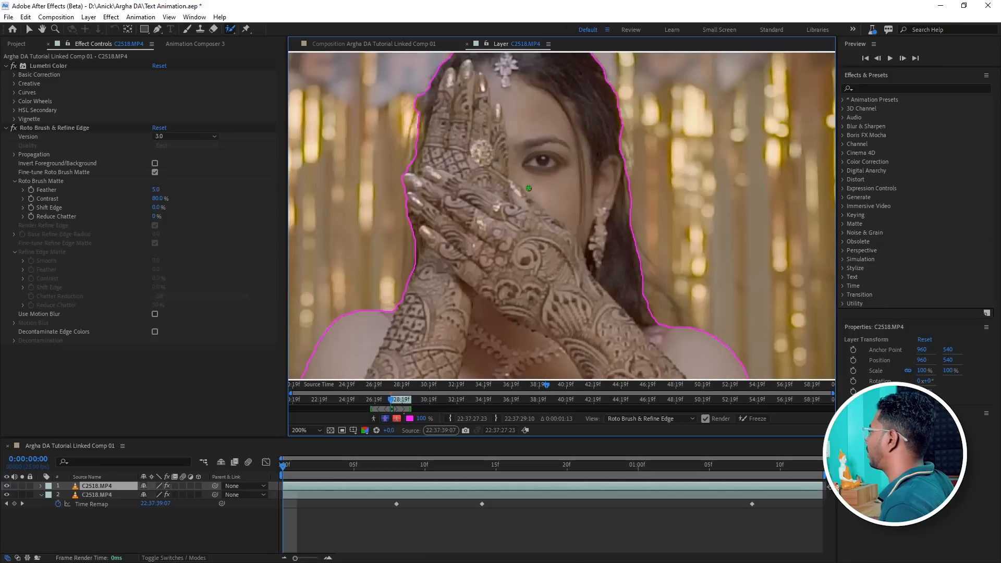
drag(540, 121, 535, 202)
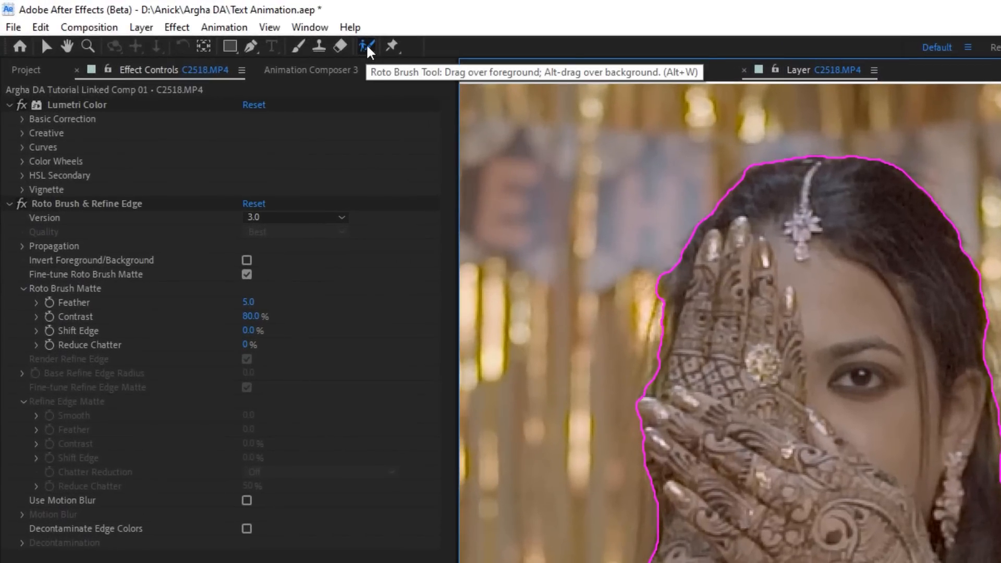
Switch to the Refine Edge Tool and resize its brush.
click(367, 46)
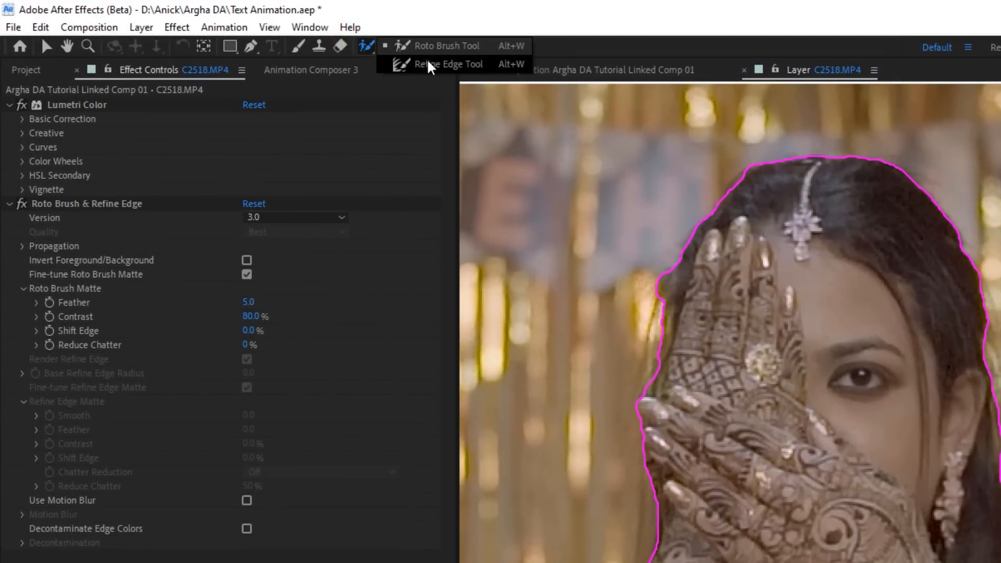
click(411, 63)
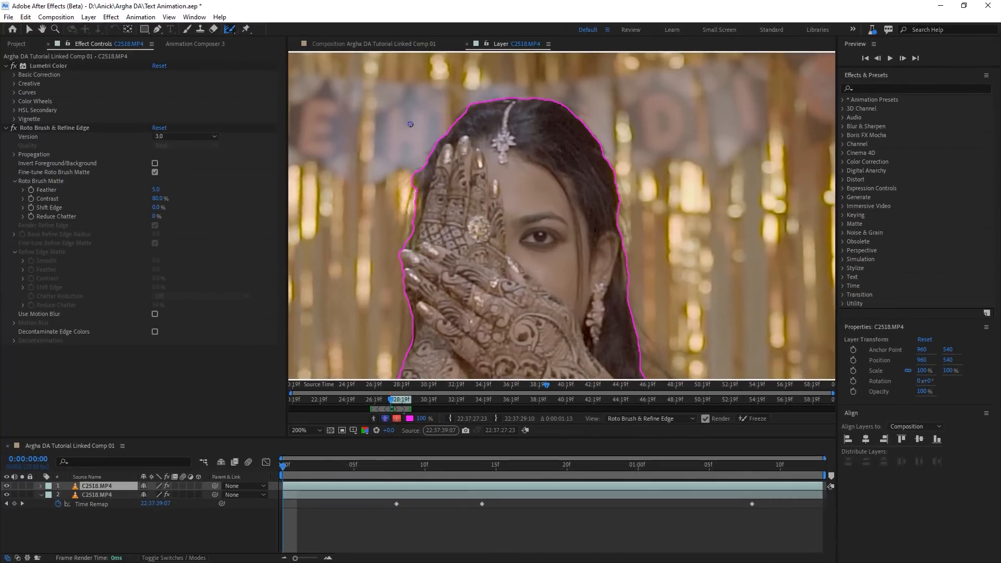
key(ctrl)
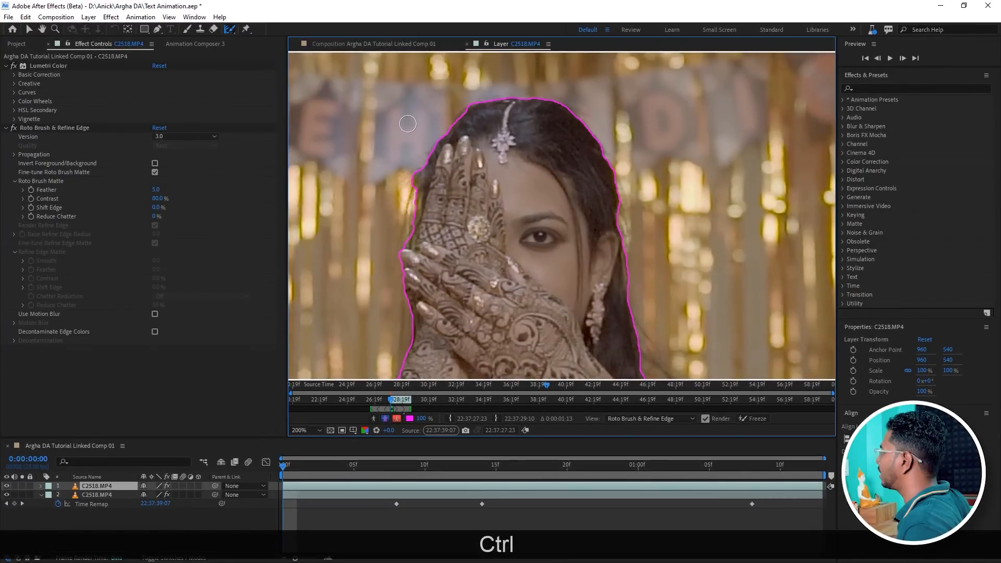
drag(407, 124, 401, 124)
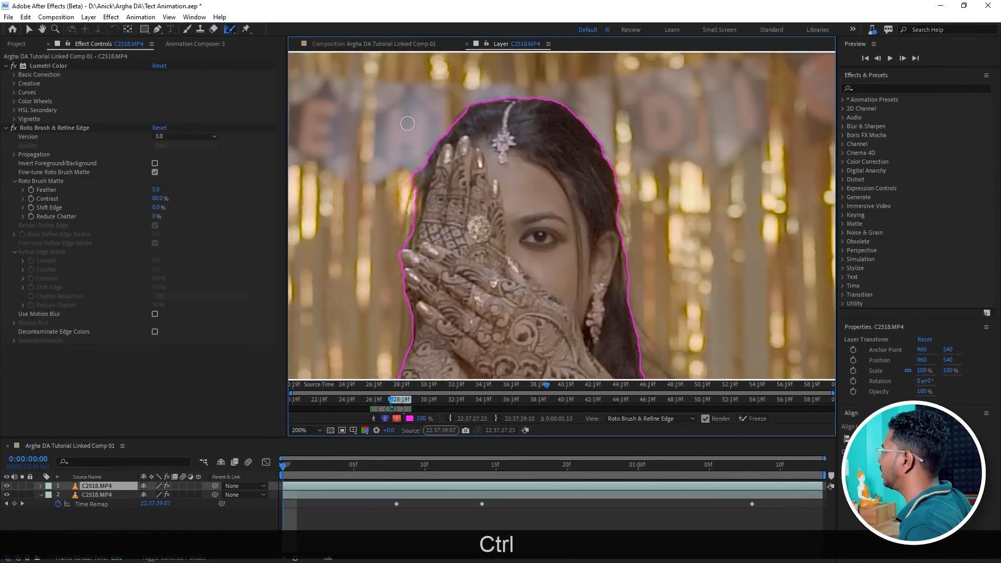
Paint Refine Edge strokes along the hair edges beside the raised hand and on the right side of the head.
mouse_move(466, 111)
mouse_down()
mouse_move(412, 178)
mouse_move(414, 243)
mouse_up()
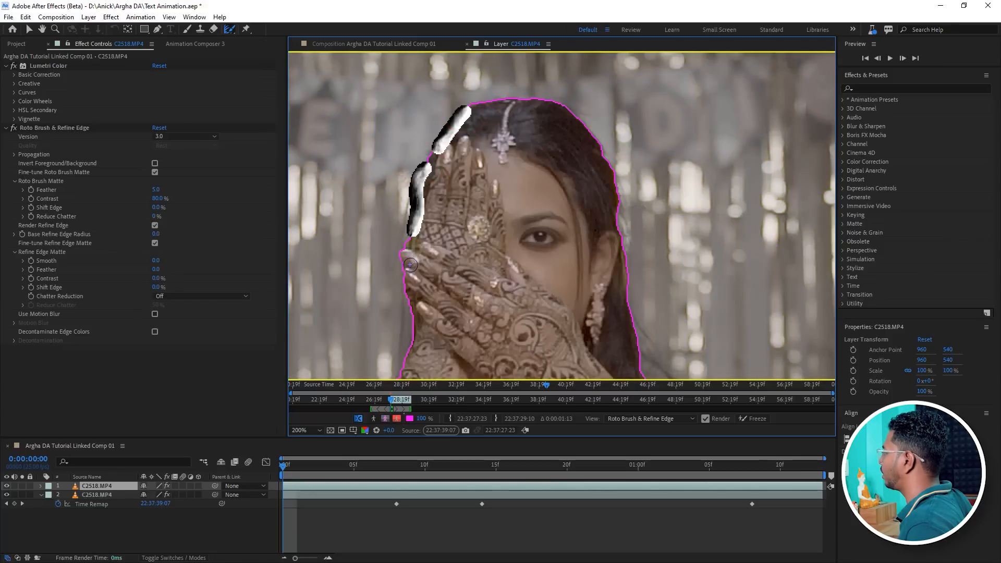
drag(615, 208, 617, 252)
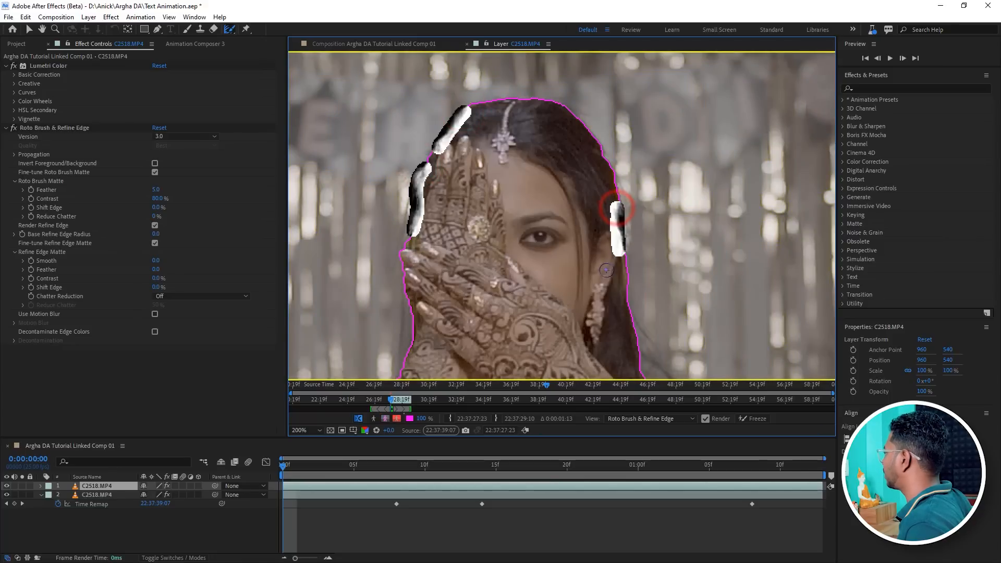
mouse_move(599, 147)
mouse_down()
mouse_move(607, 166)
mouse_move(569, 111)
mouse_move(538, 95)
mouse_move(485, 102)
mouse_move(555, 106)
mouse_up()
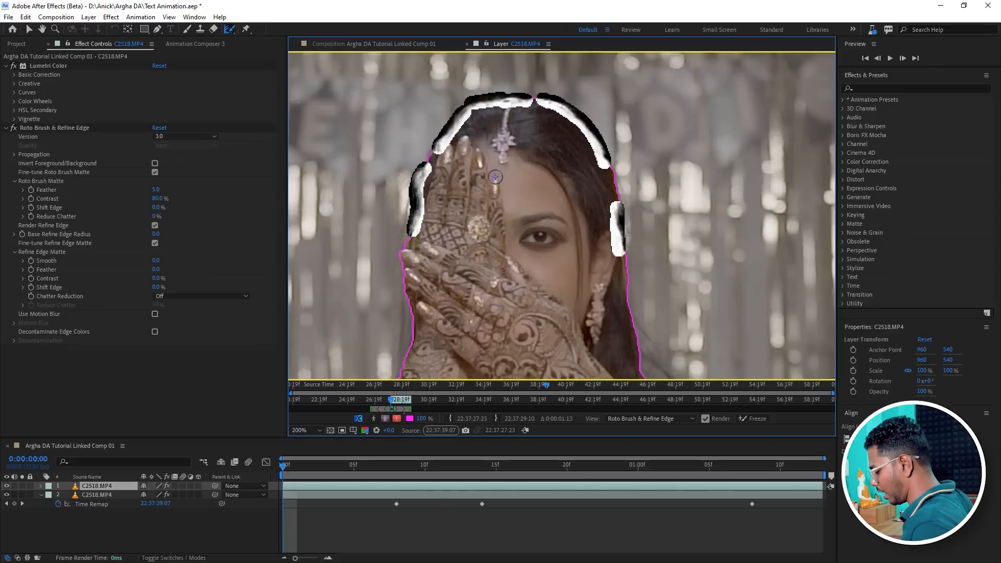
key(ctrl+z)
key(ctrl+z)
key(ctrl+z)
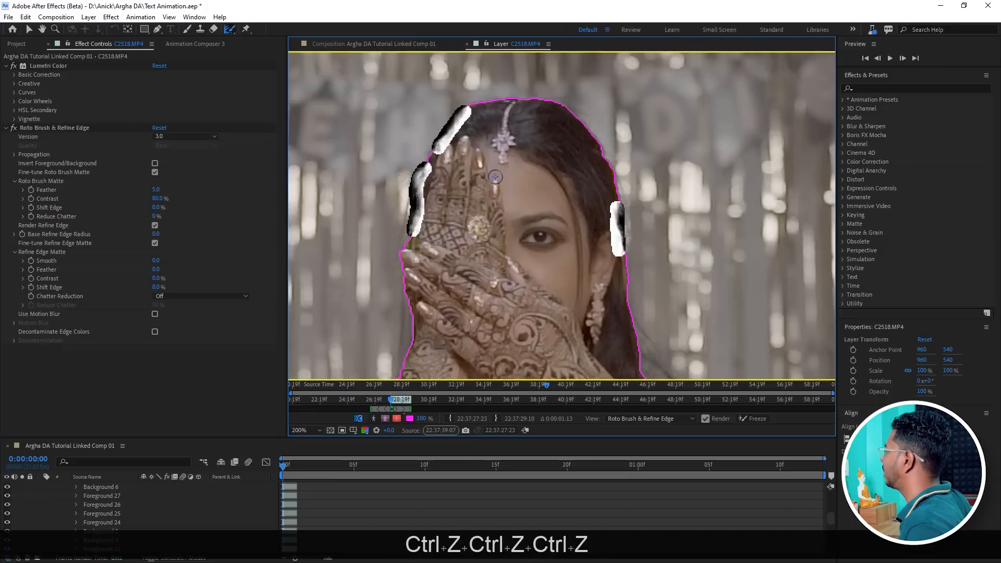
Redraw the Refine Edge stroke along the right side of the bride's hair.
key(ctrl+z)
drag(615, 209, 615, 248)
key(ctrl+z)
drag(618, 210, 618, 233)
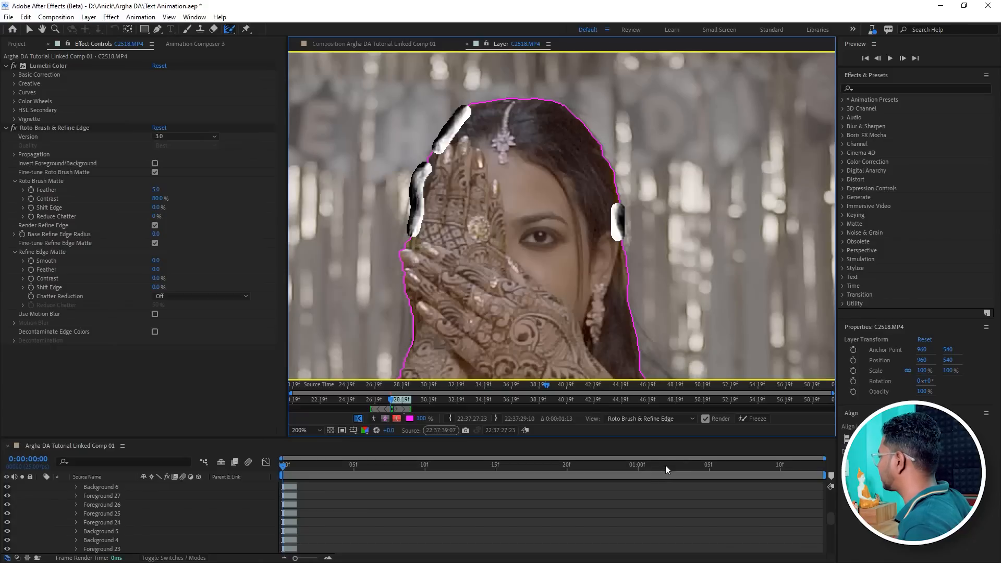
Collapse the clip layer's properties and freeze the Roto Brush & Refine Edge propagation.
scroll(193, 511, up, 10)
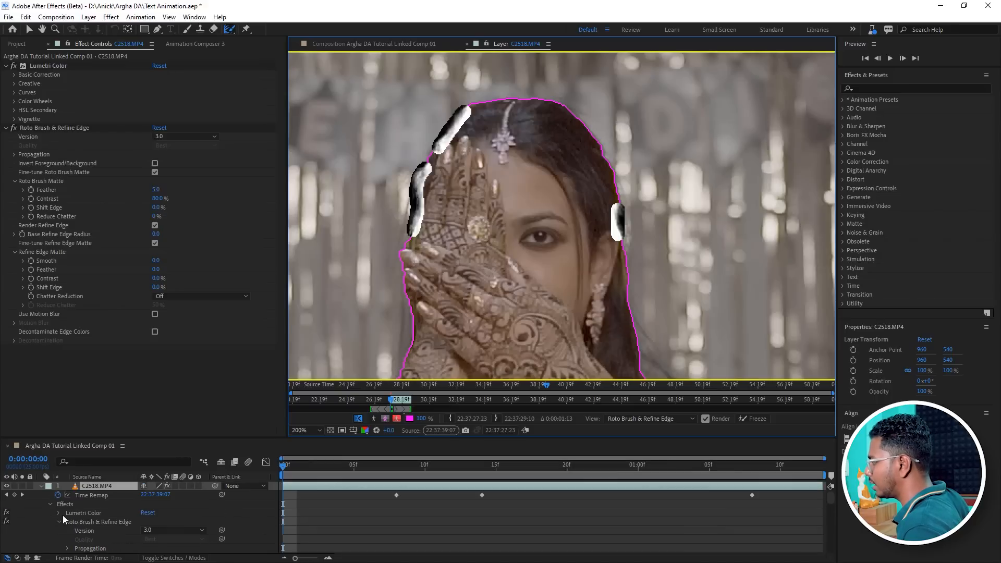
click(50, 504)
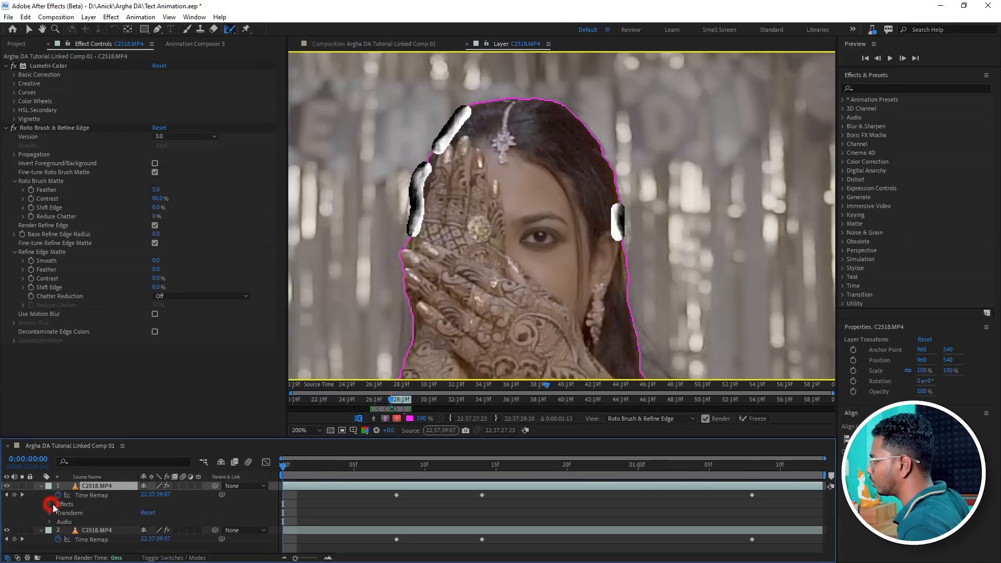
click(41, 486)
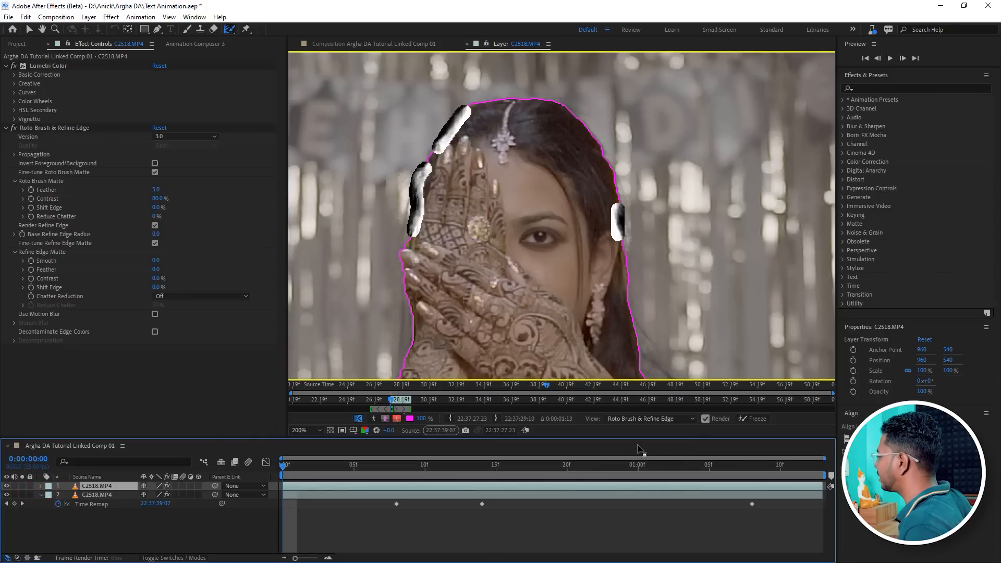
click(628, 420)
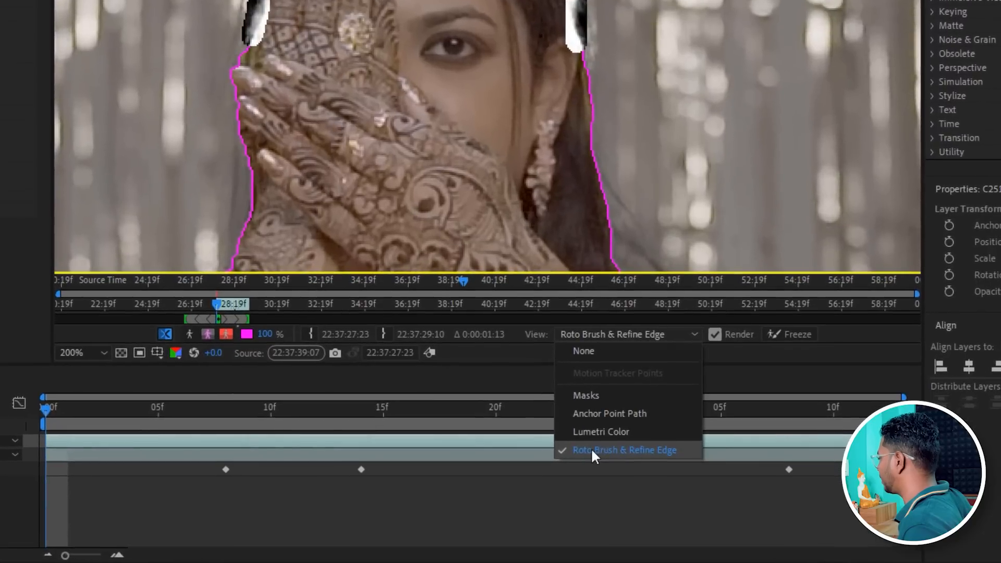
click(618, 450)
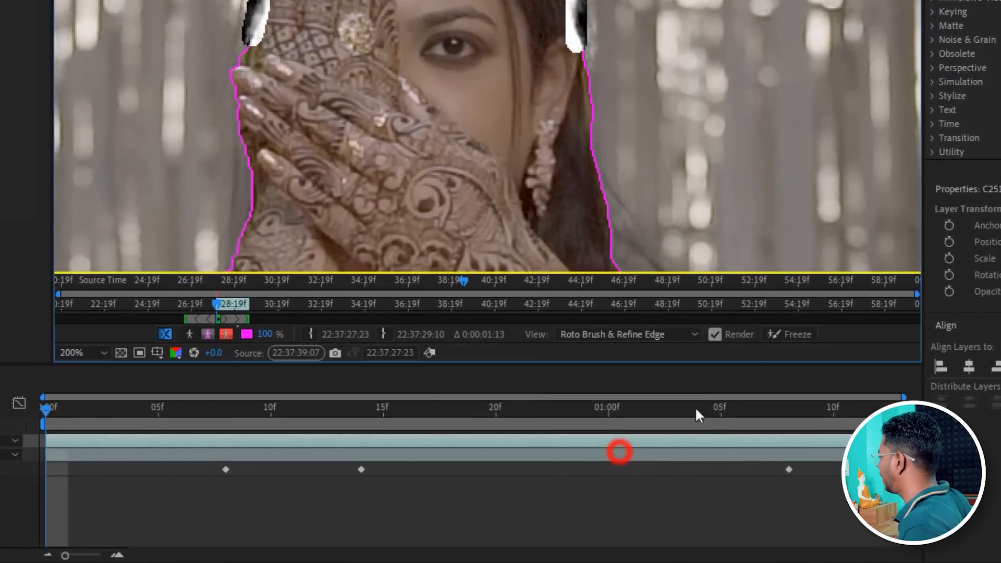
click(789, 333)
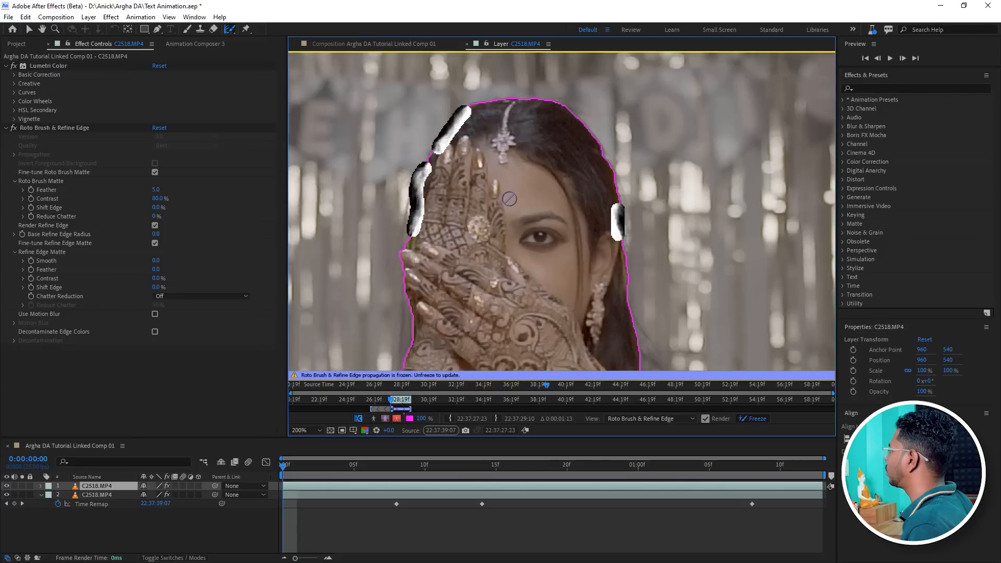
Switch from the layer view back to the composition viewer.
scroll(510, 198, down, 4)
scroll(438, 202, up, 1)
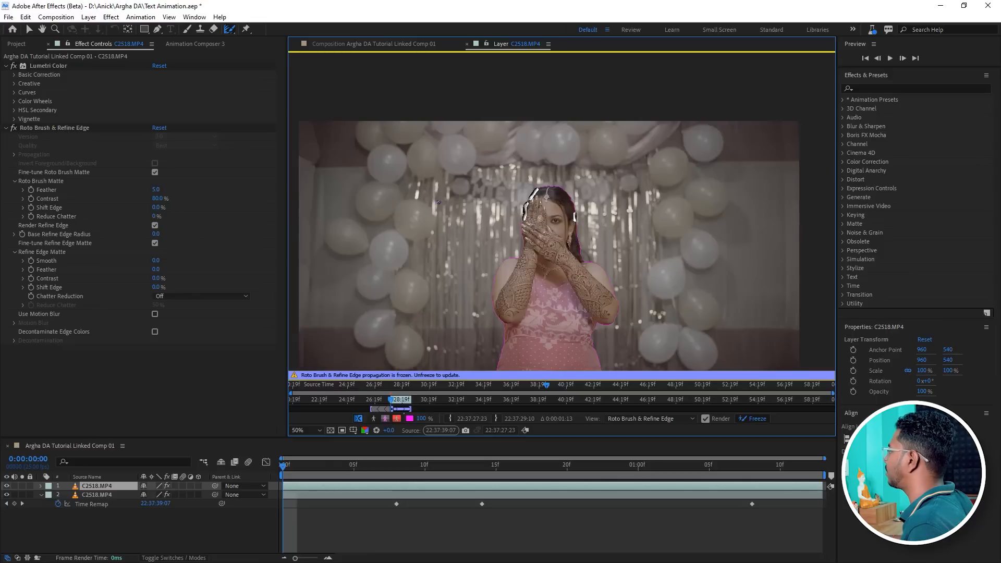
click(343, 42)
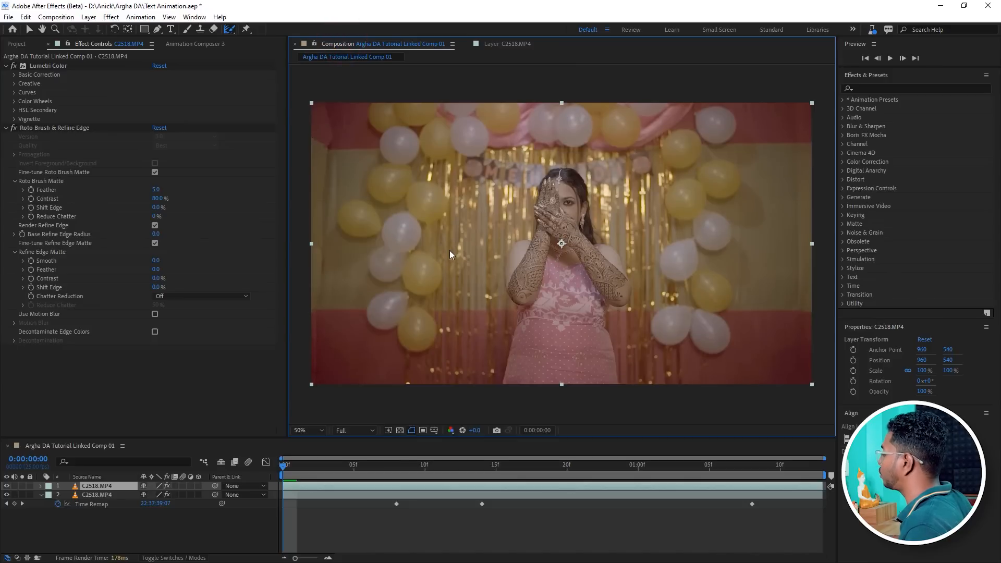
Create a text layer reading Mehndi on the composition with the Horizontal Type Tool.
click(171, 29)
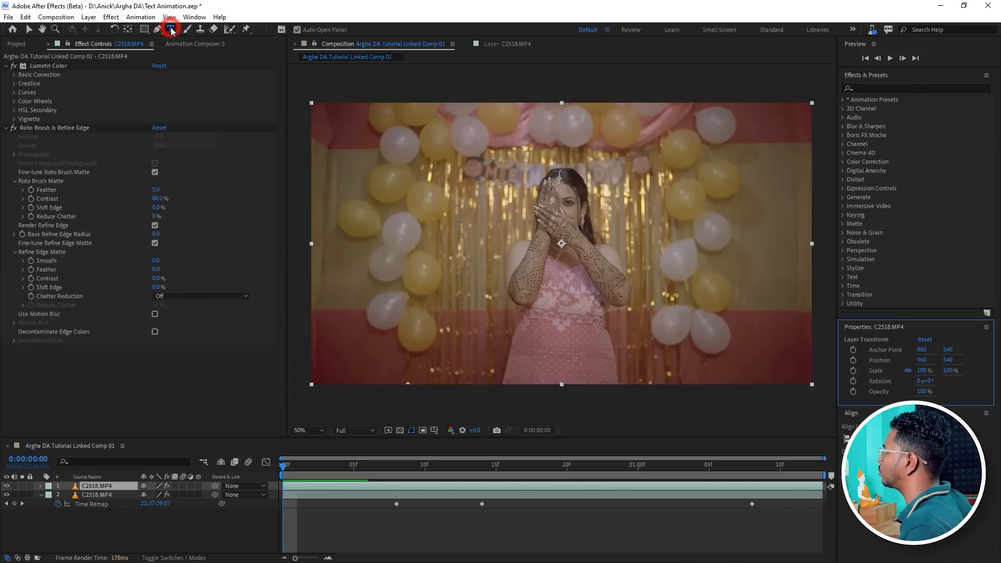
click(439, 248)
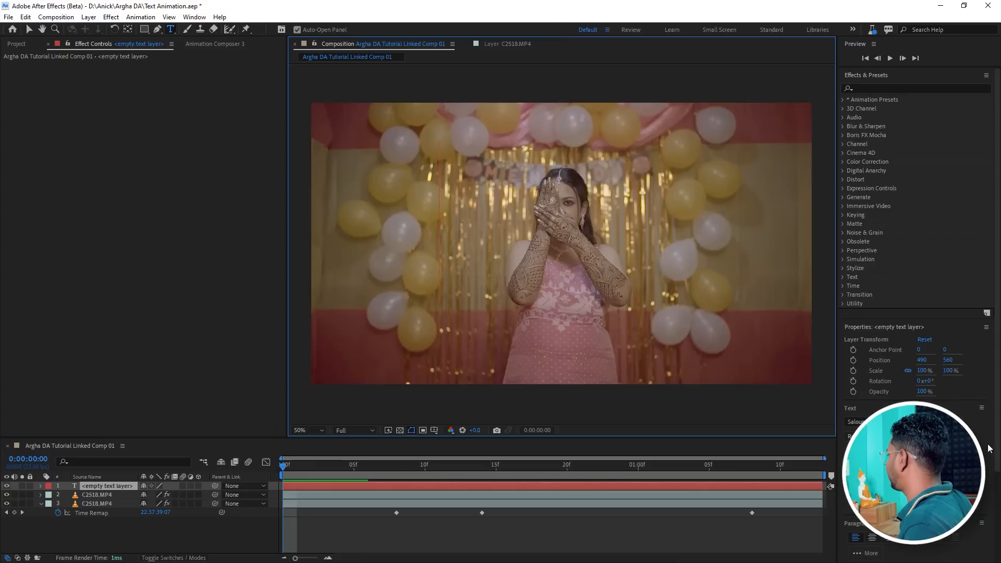
scroll(987, 442, down, 3)
drag(874, 343, 865, 343)
drag(876, 344, 876, 342)
click(445, 229)
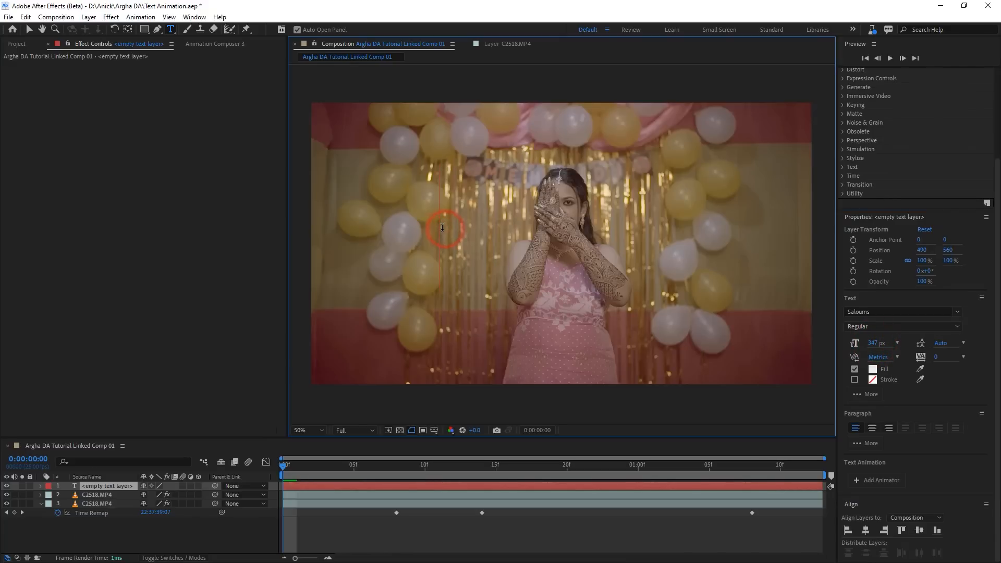
text(Mehndi)
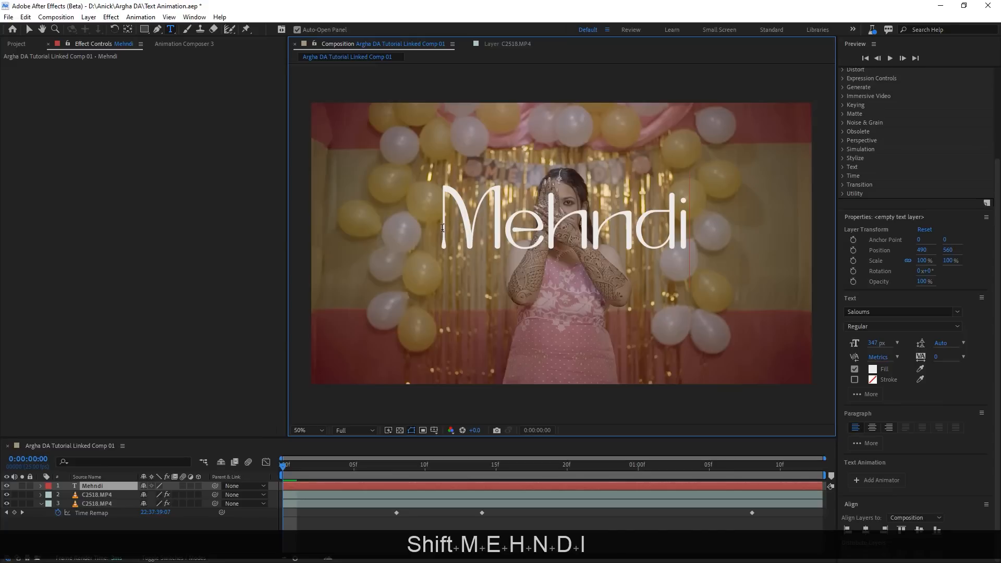
click(29, 29)
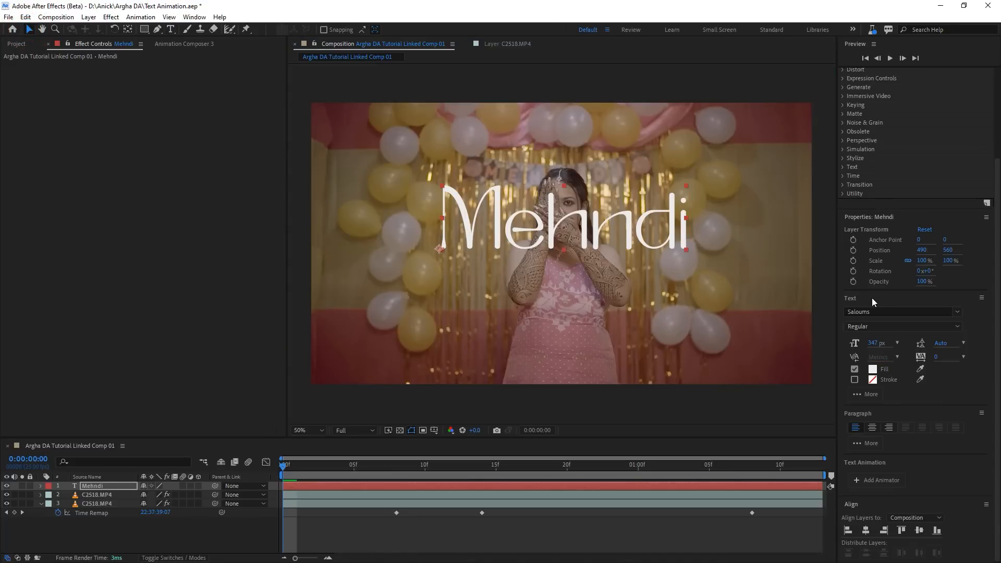
Enlarge the Mehndi text to 562 px and move it across the bride's upper body.
click(194, 18)
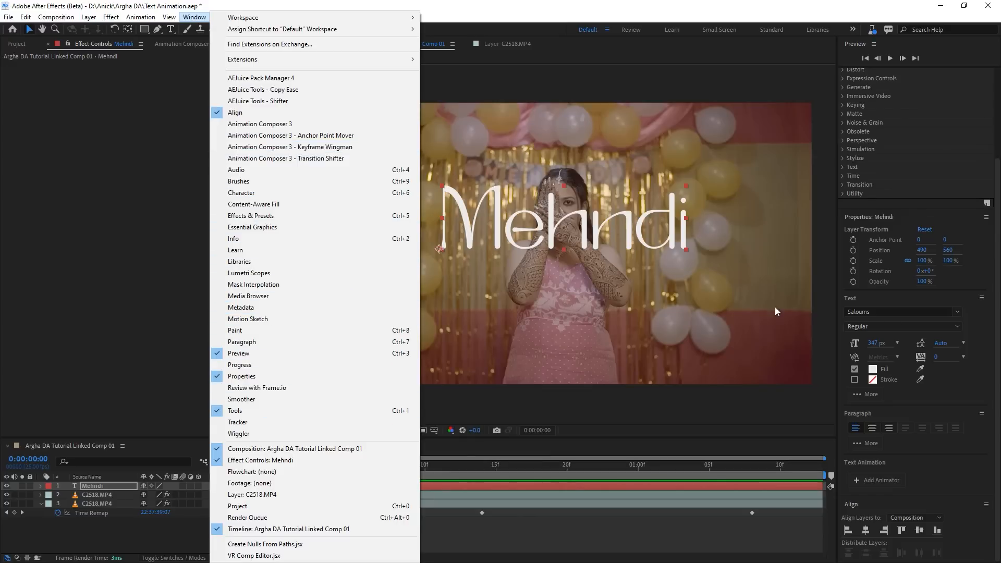
click(981, 321)
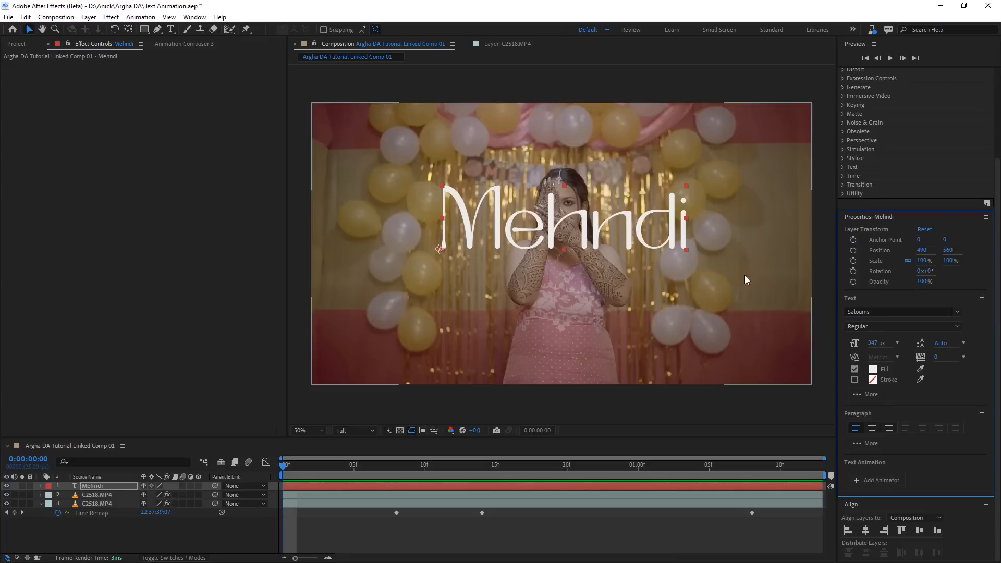
click(874, 343)
drag(874, 342, 897, 342)
drag(643, 227, 607, 253)
drag(872, 342, 896, 340)
drag(626, 247, 611, 249)
drag(865, 346, 874, 342)
drag(630, 233, 598, 241)
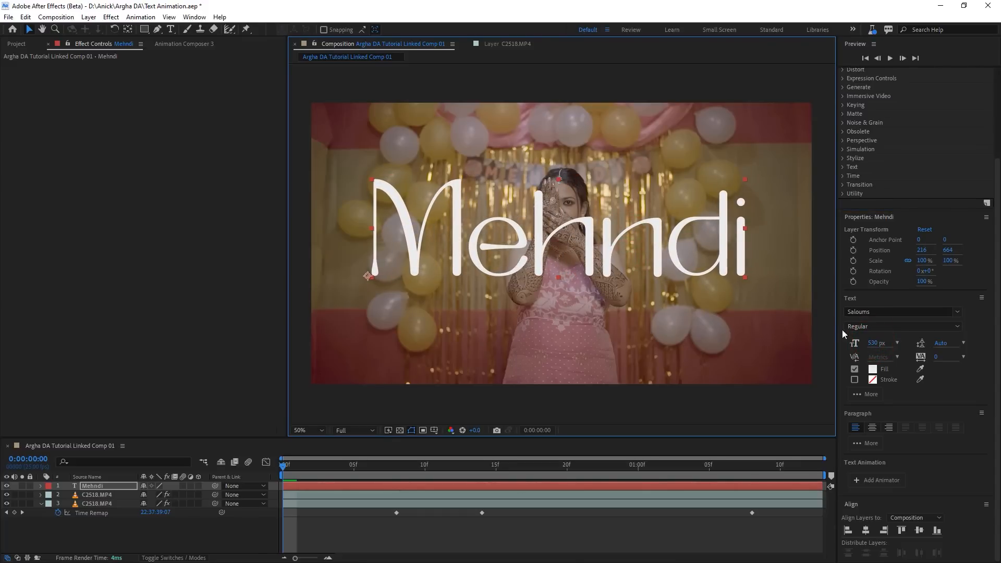
drag(871, 343, 885, 340)
drag(637, 235, 620, 246)
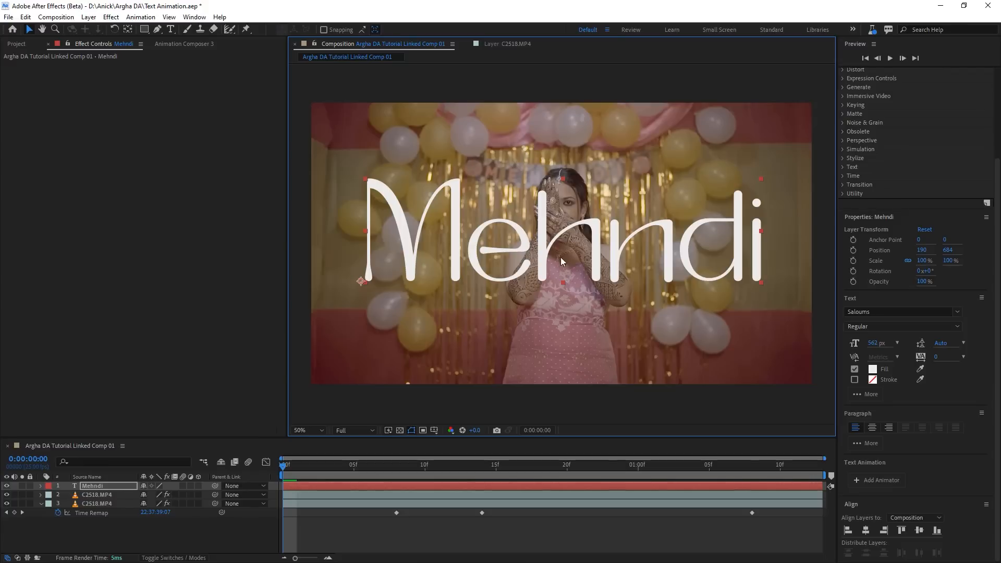
Center the Mehndi text vertically and horizontally in the composition using the Align panel.
scroll(859, 503, down, 1)
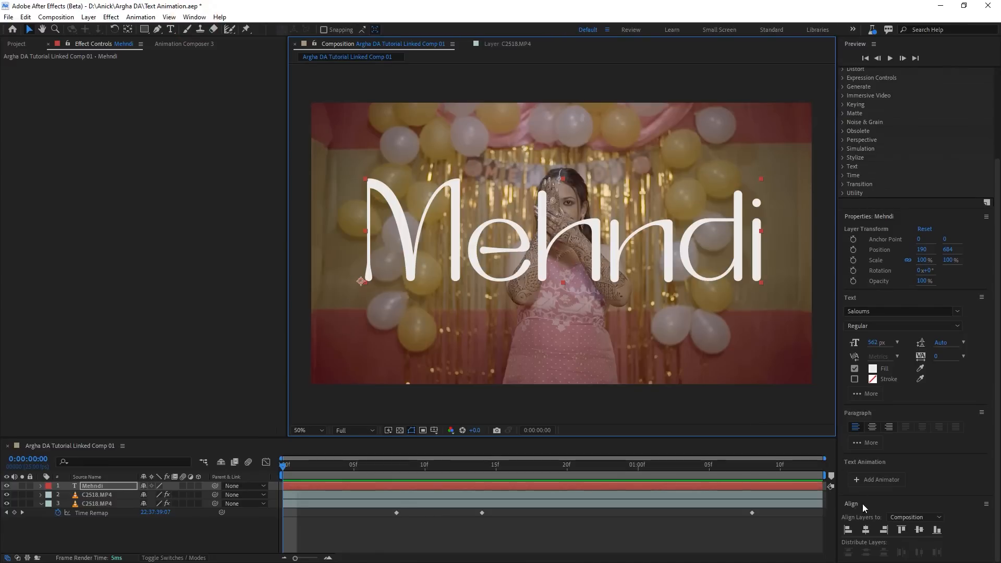
click(194, 16)
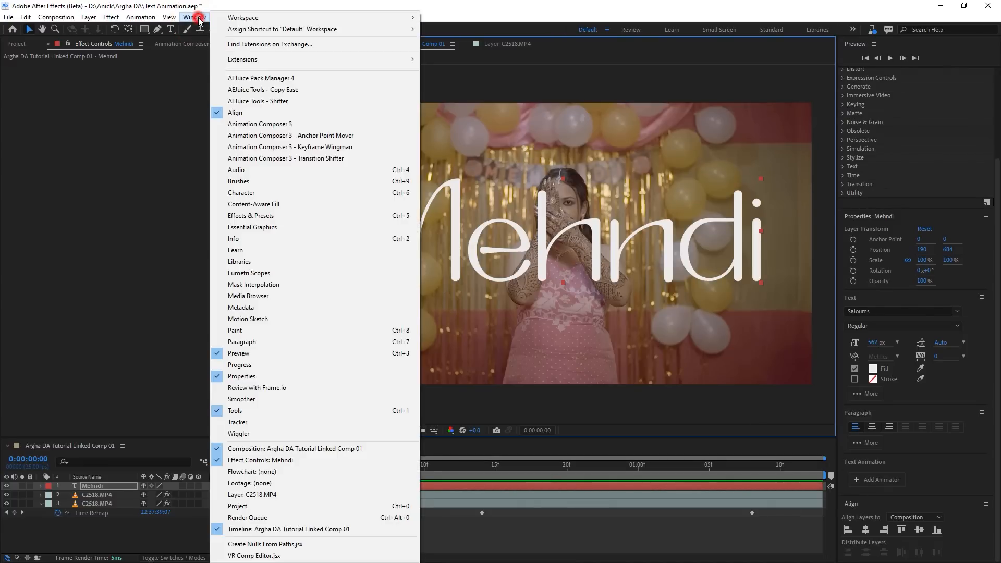
click(900, 502)
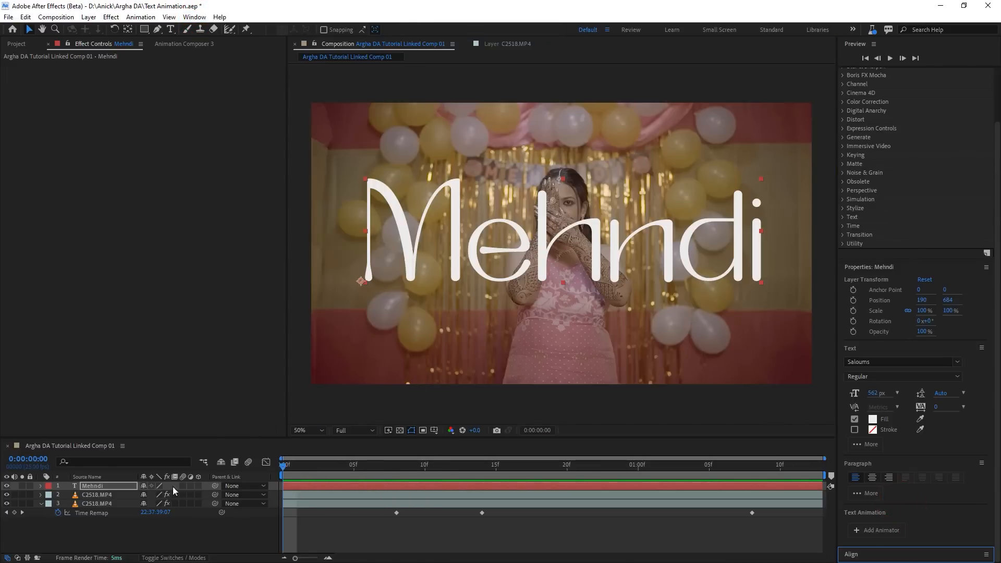
click(118, 488)
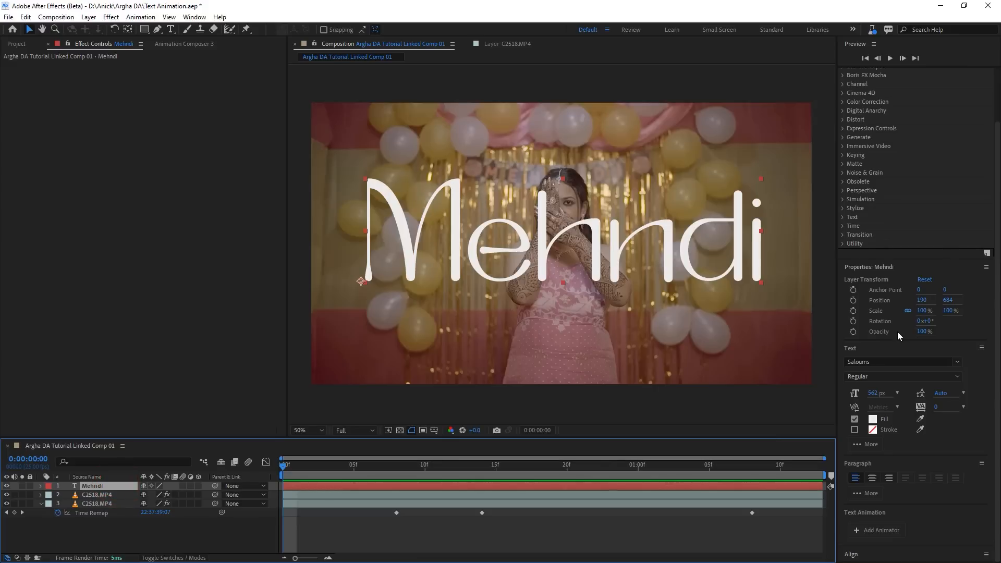
click(868, 556)
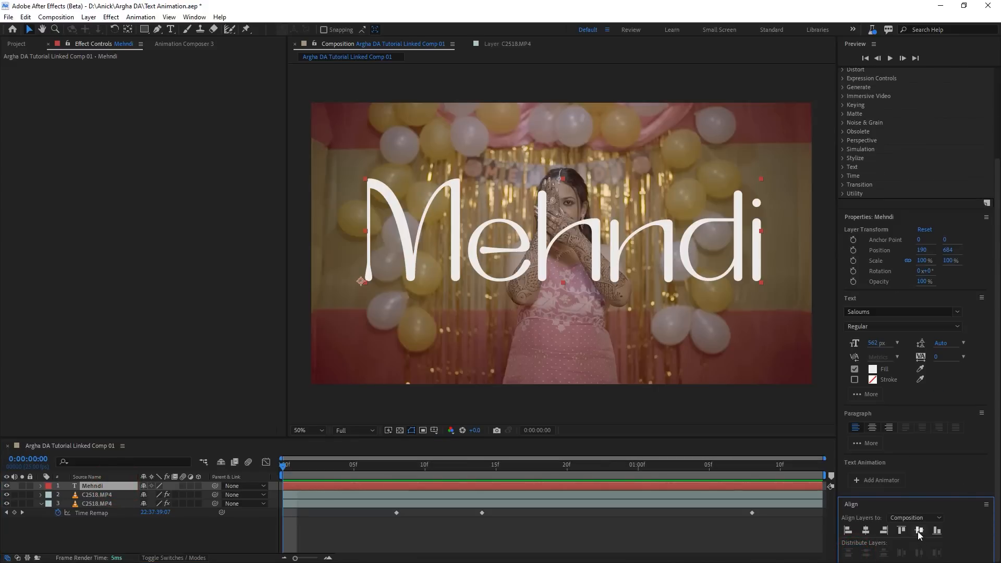
click(919, 530)
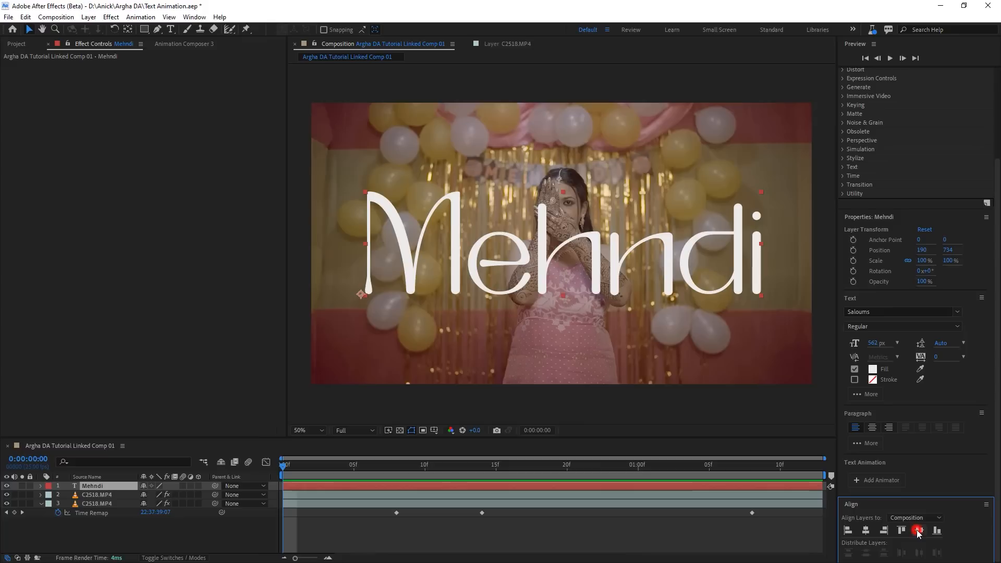
click(865, 530)
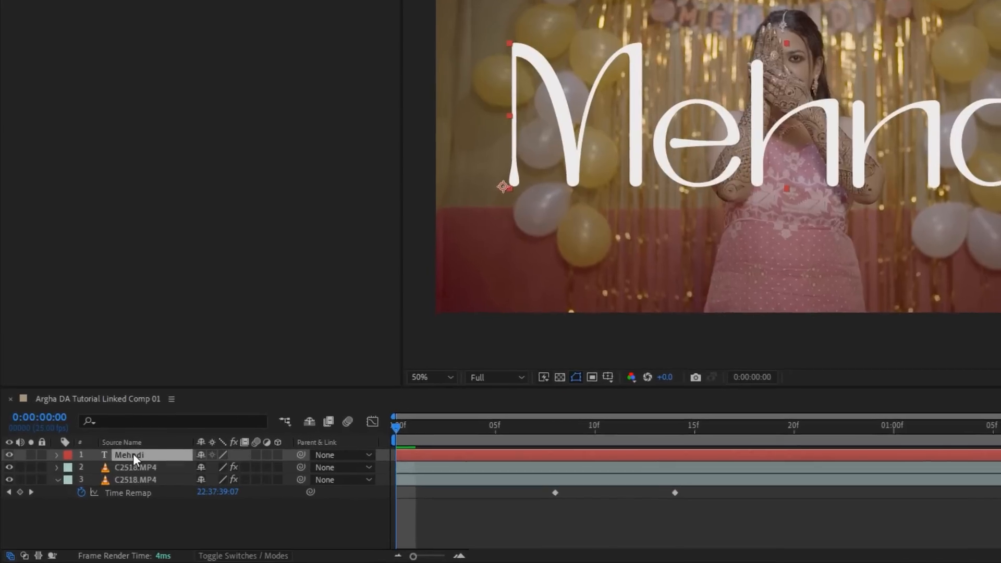
Move the Mehndi text layer below the top video layer in the layer stack.
click(134, 455)
drag(133, 452, 133, 471)
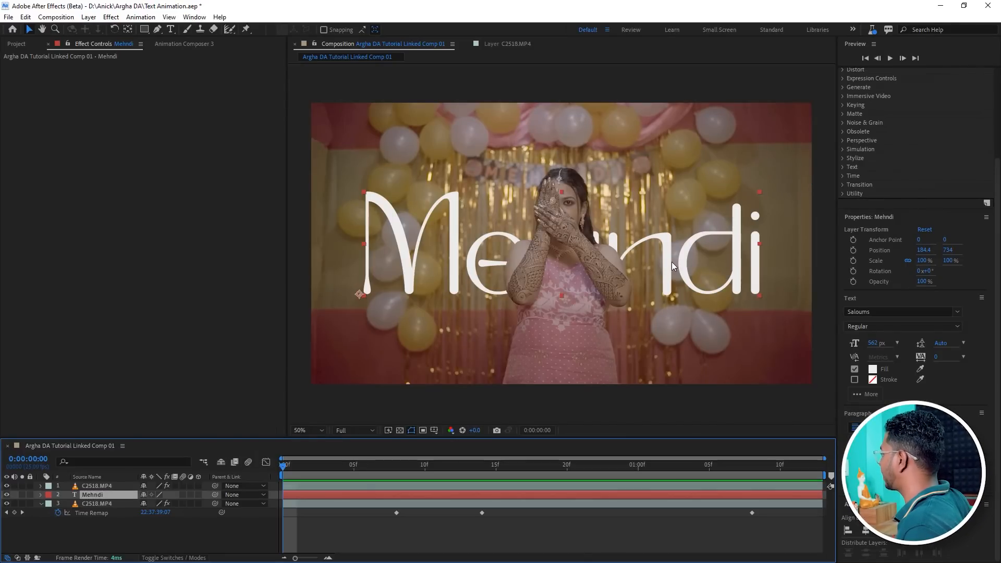
scroll(892, 219, up, 3)
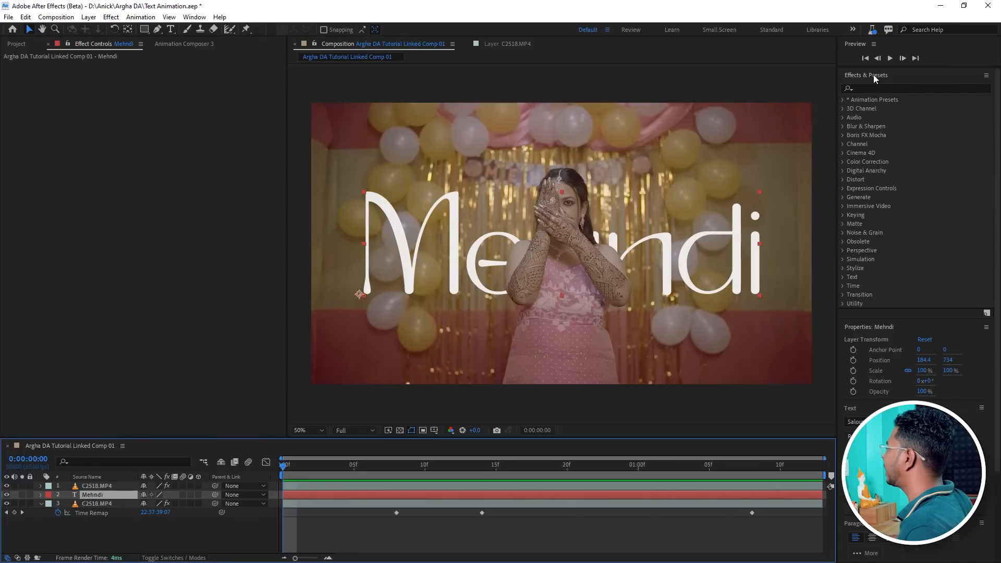
Open the Effects & Presets panel, search for glow, and apply the Glow effect to the Mehndi text layer.
click(196, 16)
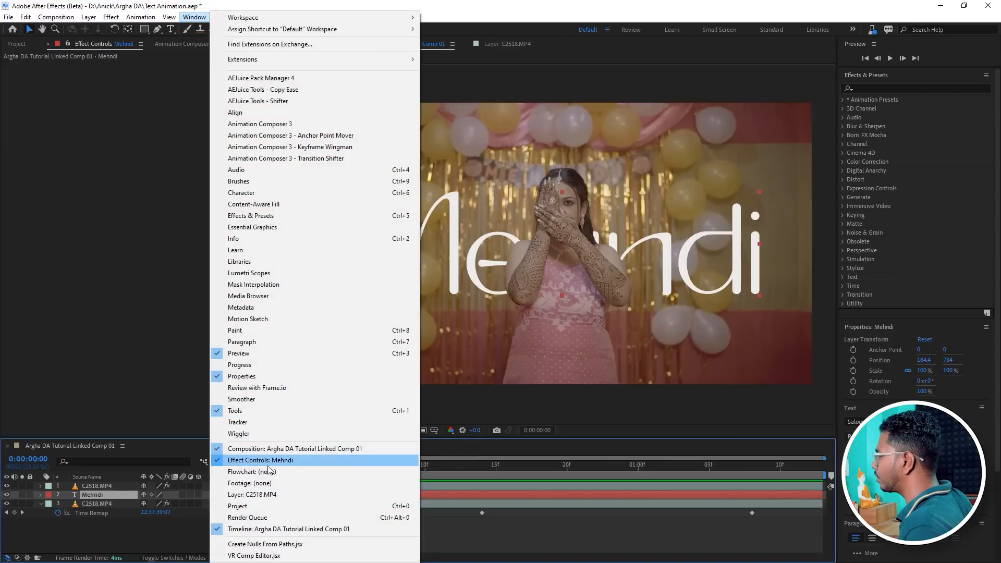
click(256, 218)
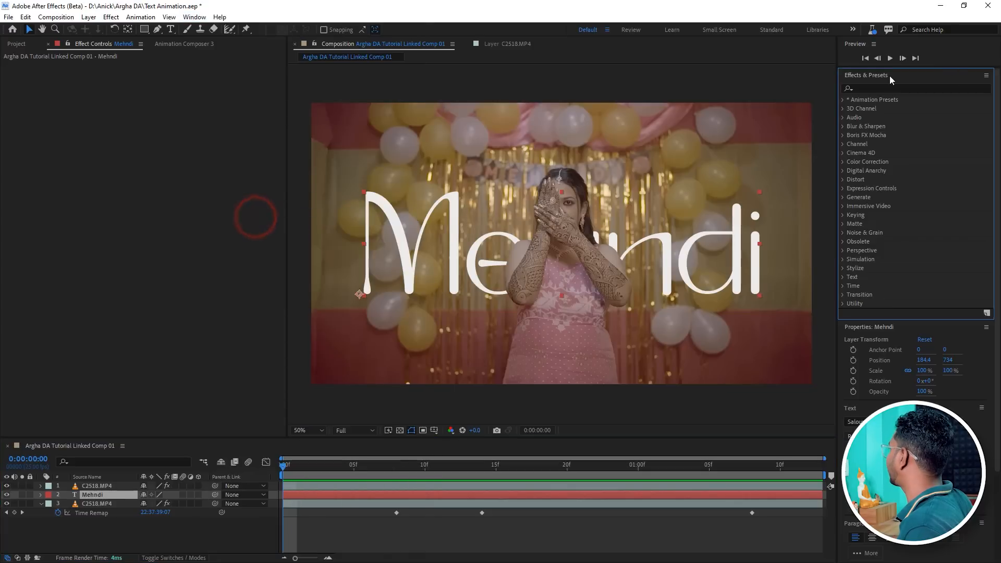
click(873, 88)
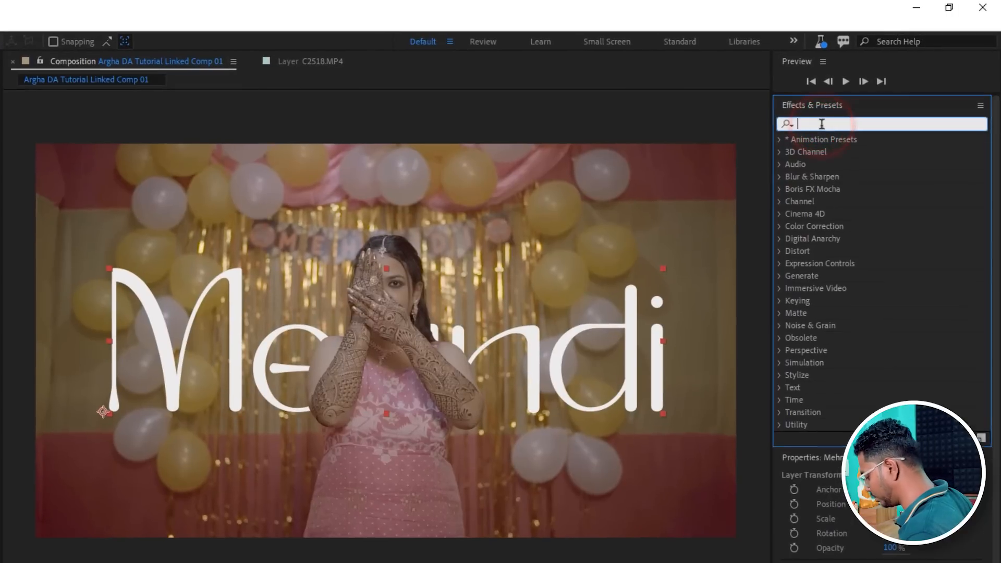
text(glow)
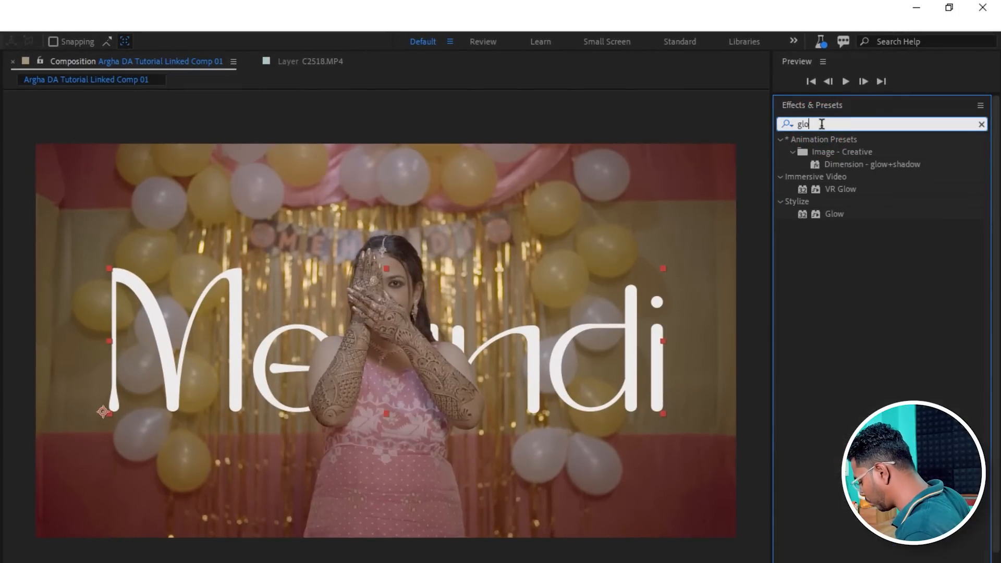
drag(833, 212, 154, 493)
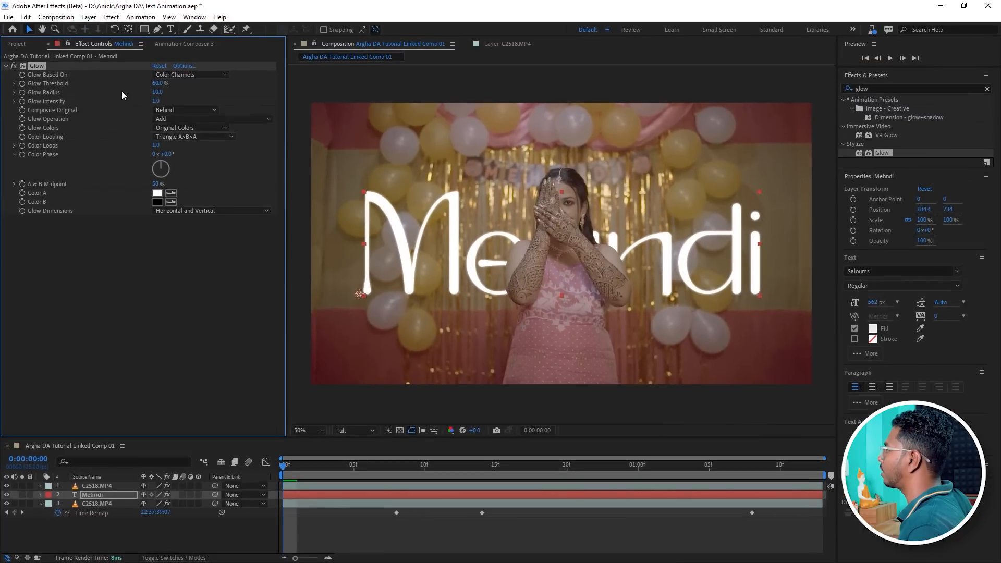
Set the Mehndi text's Glow Radius to 125.
click(195, 17)
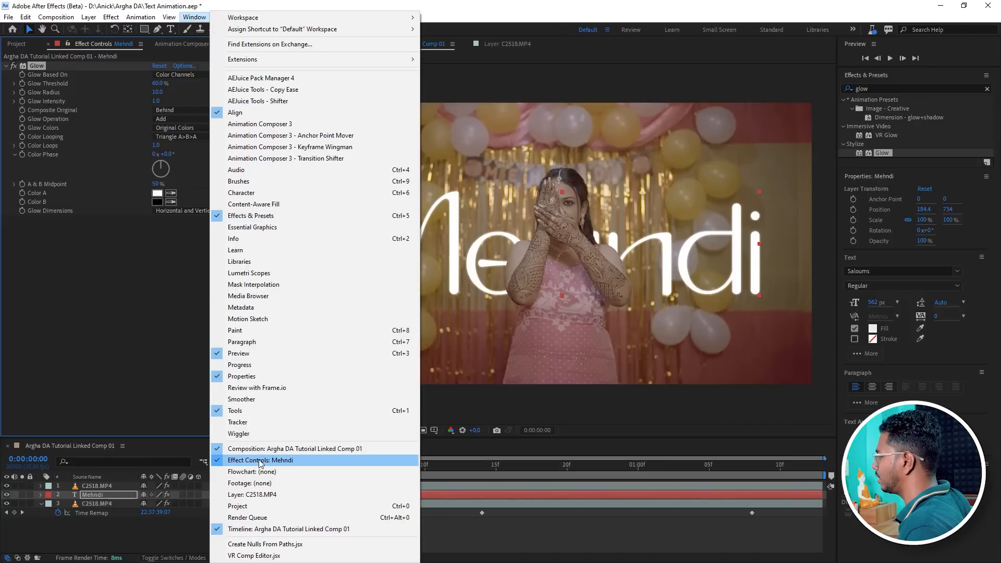
click(144, 286)
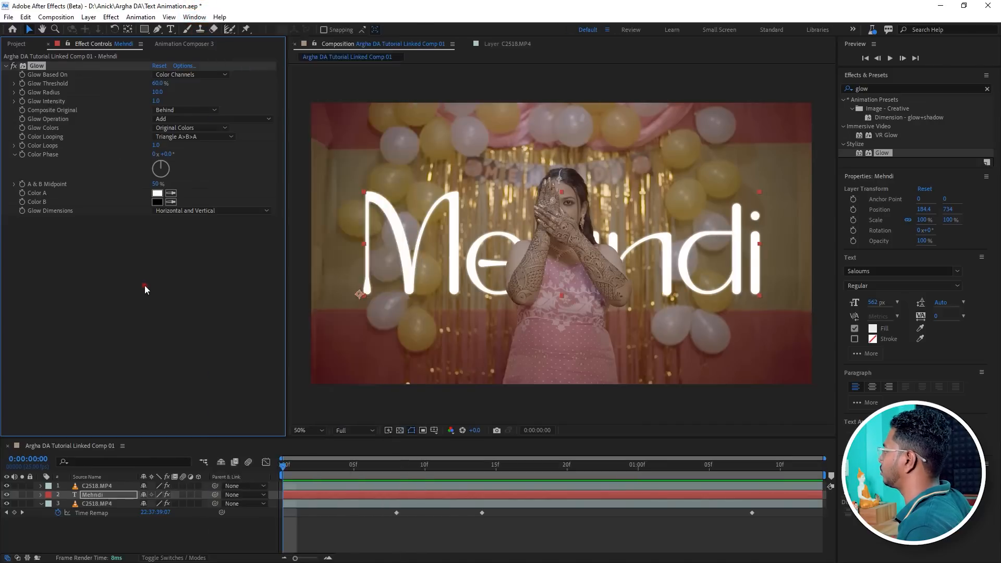
click(59, 67)
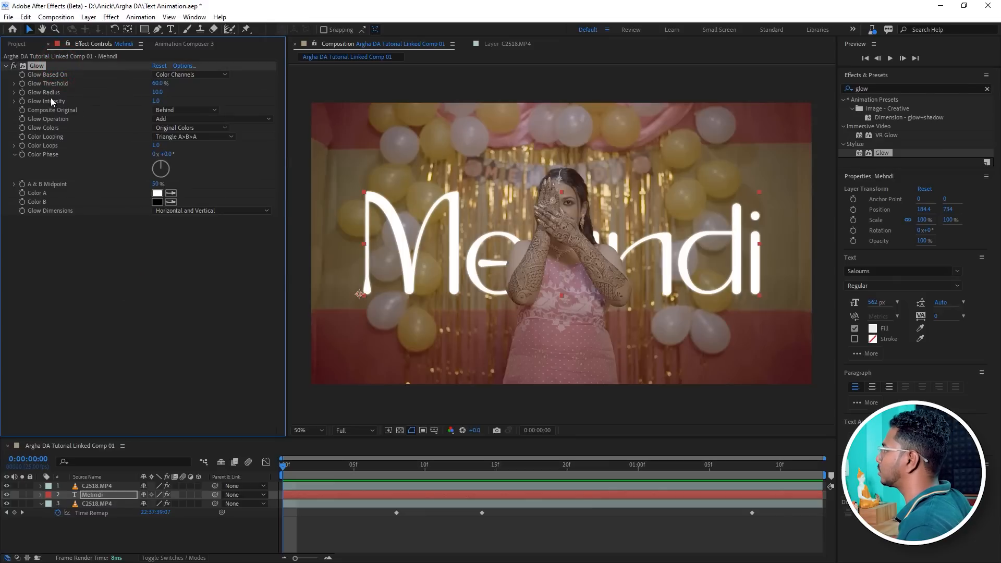
drag(157, 92, 214, 90)
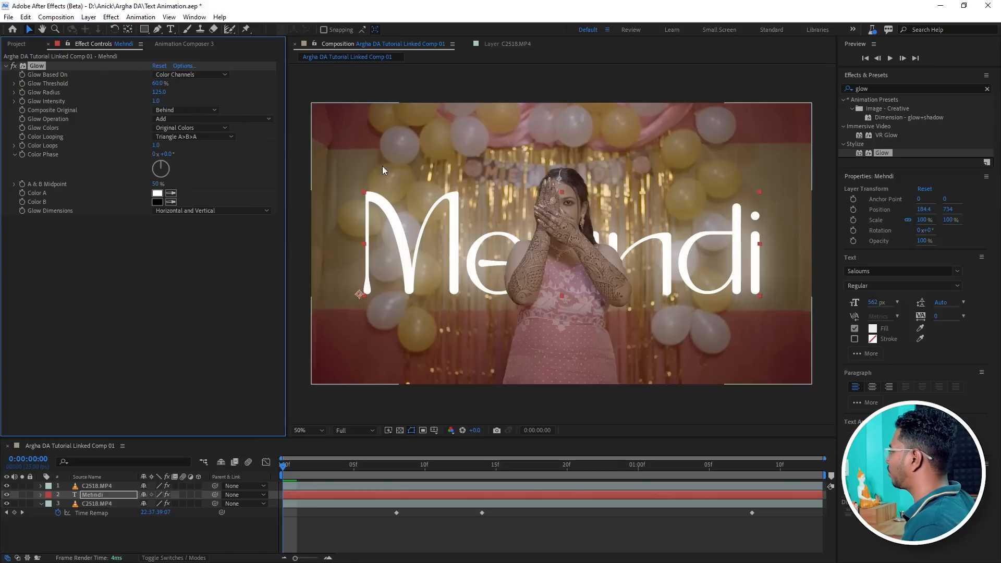
Set the Roto Brush Matte Feather of the top video layer to 37.4.
drag(539, 438, 550, 392)
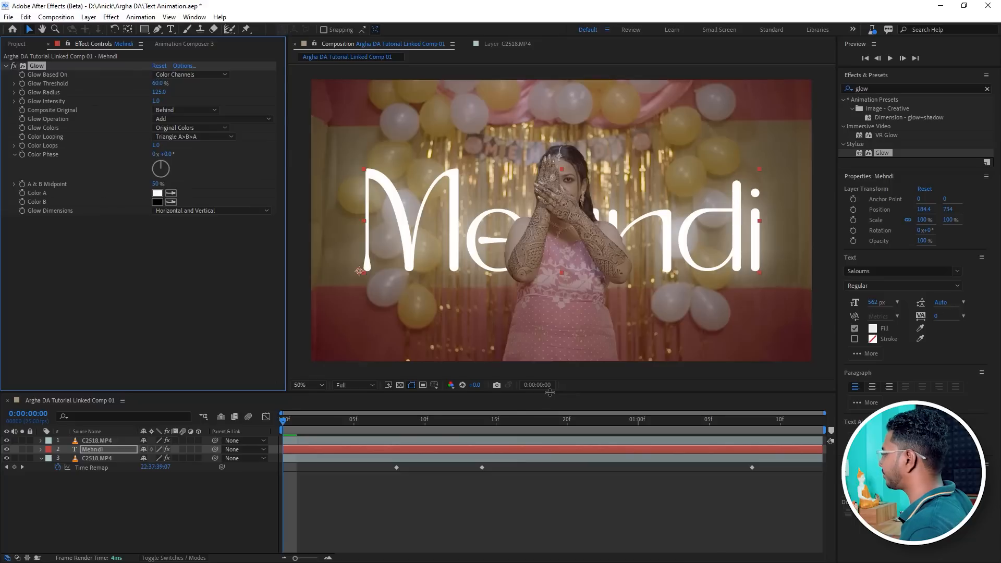
key(period)
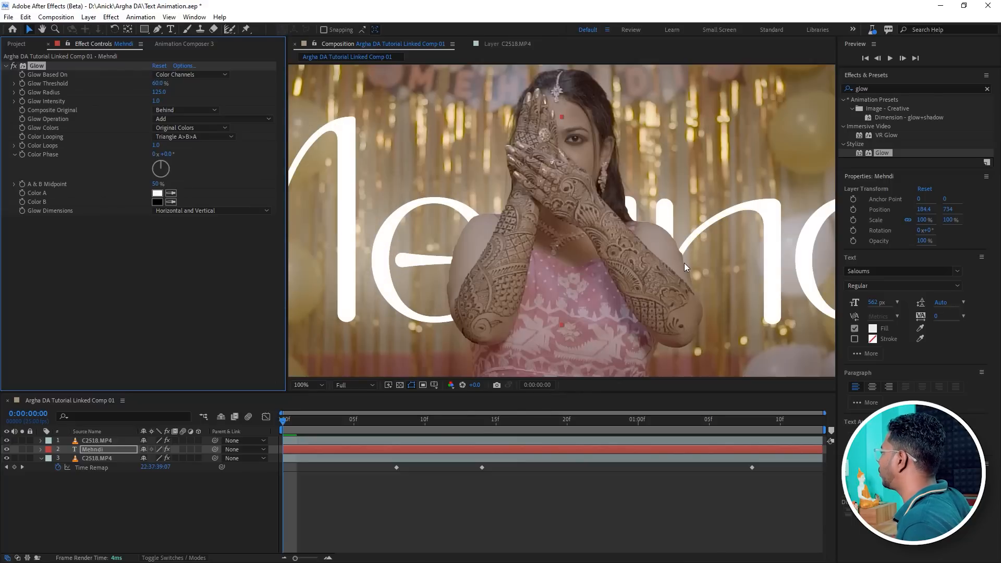
key(comma)
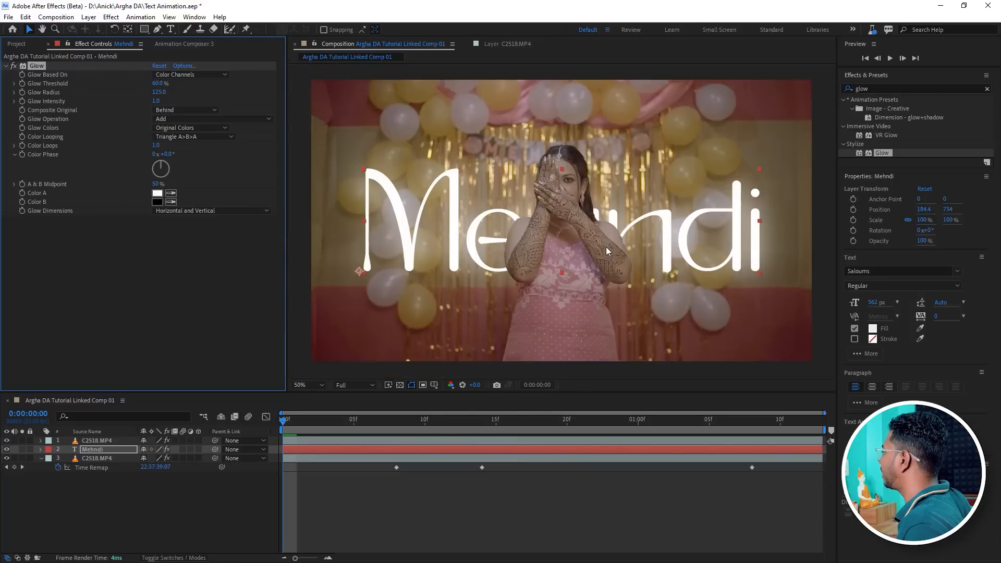
click(99, 441)
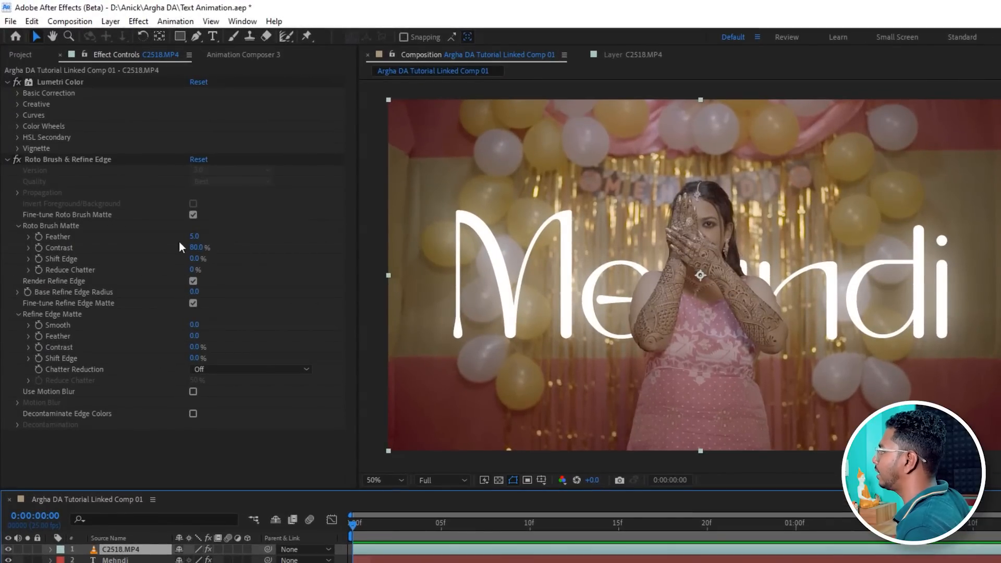
drag(194, 239, 413, 231)
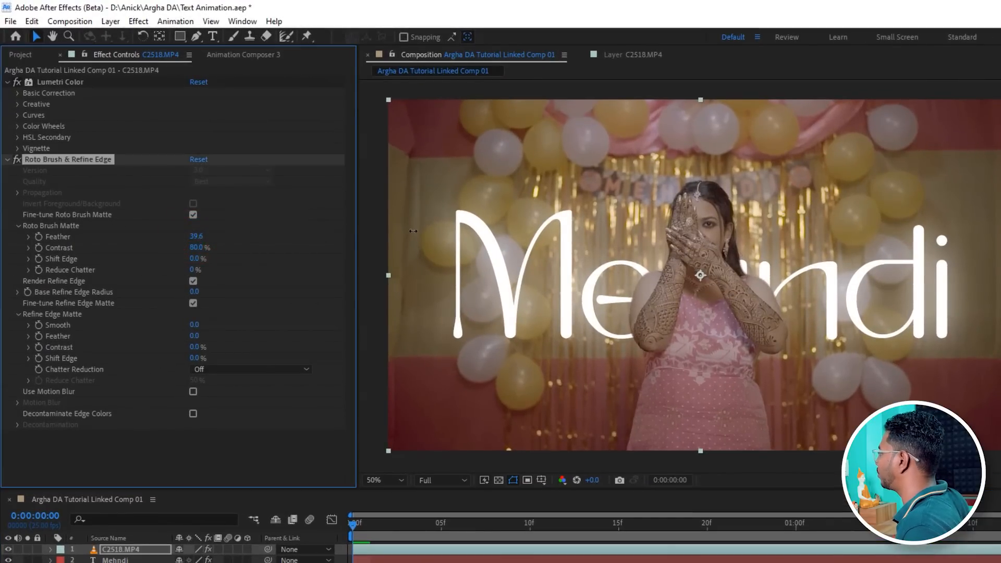
drag(194, 238, 200, 237)
scroll(693, 303, up, 1)
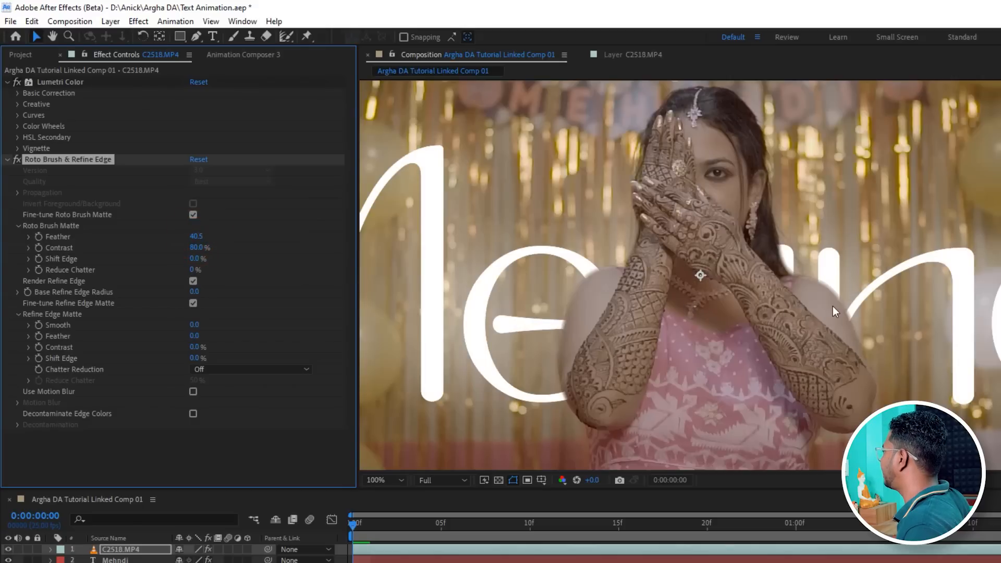
drag(198, 235, 181, 237)
scroll(722, 291, down, 1)
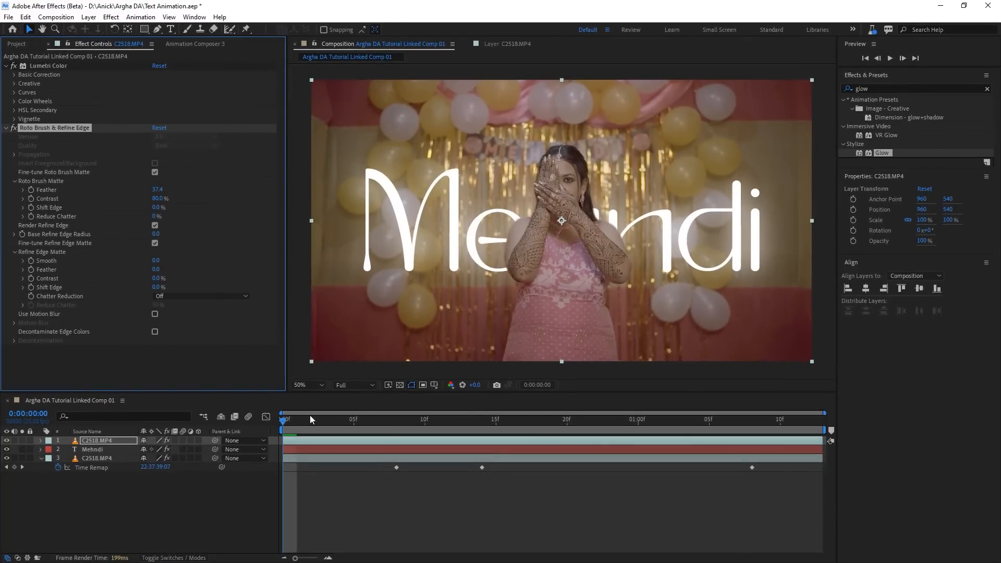
Switch to Premiere Pro to check the linked composition clip, then return to After Effects.
click(105, 448)
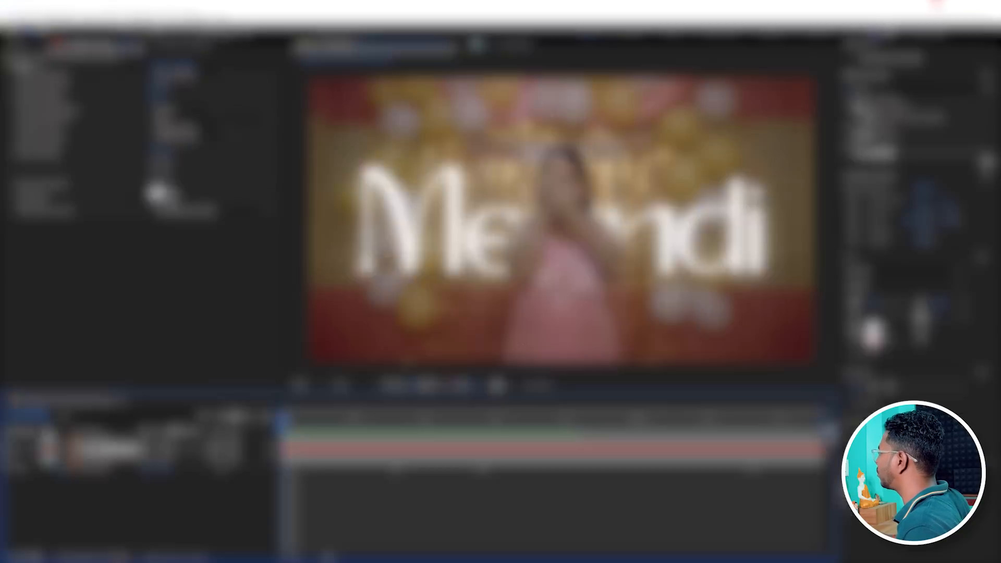
click(940, 6)
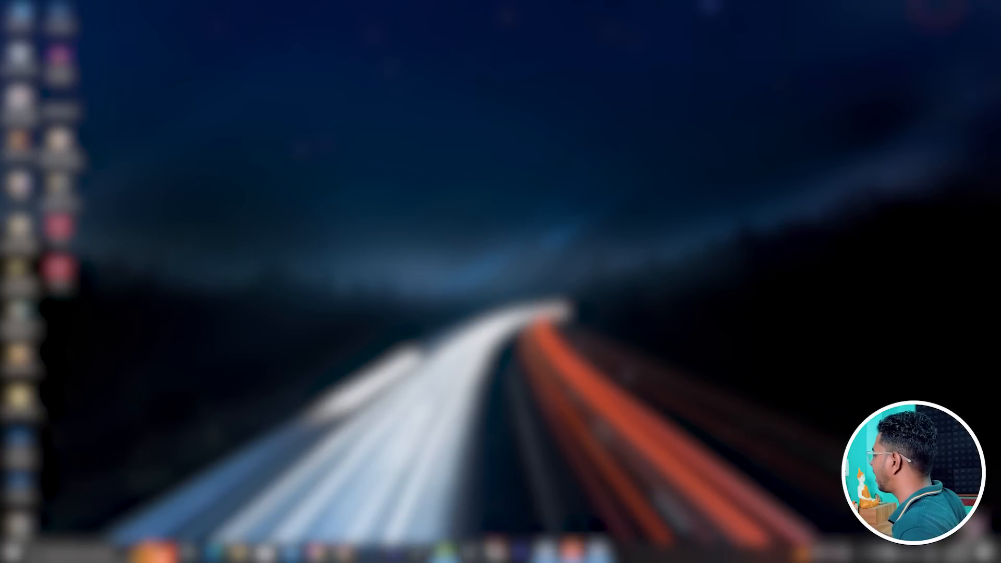
click(541, 554)
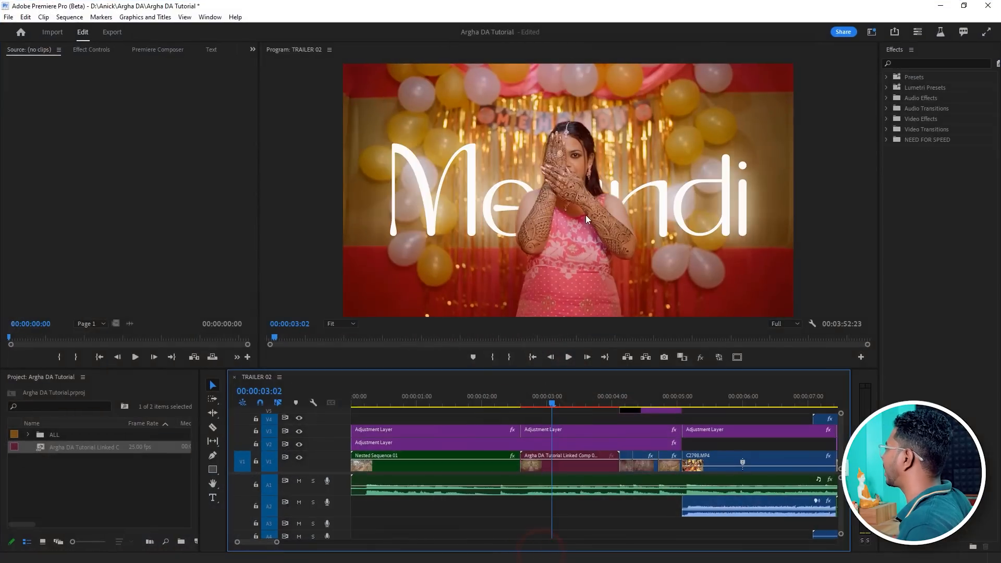
click(940, 6)
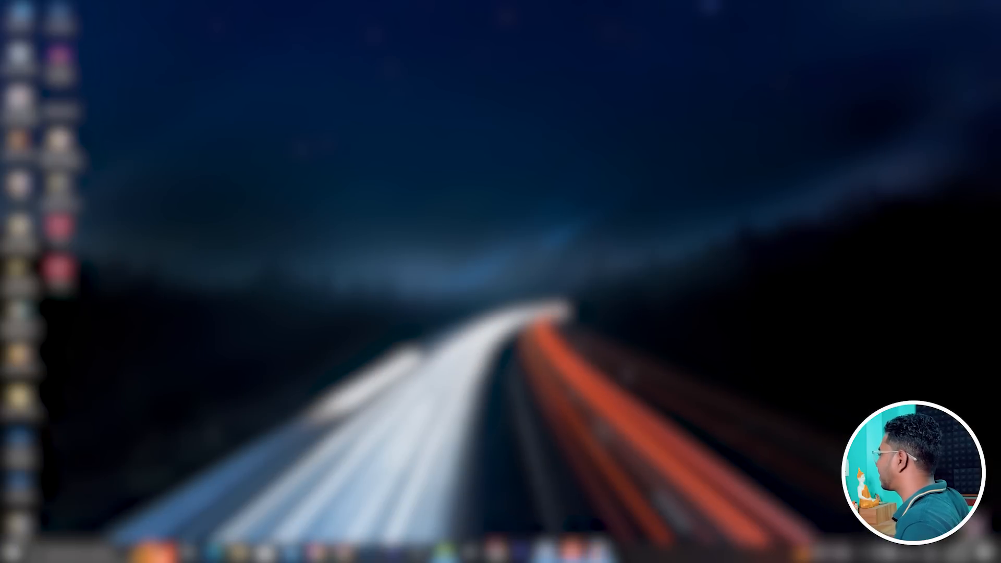
click(594, 552)
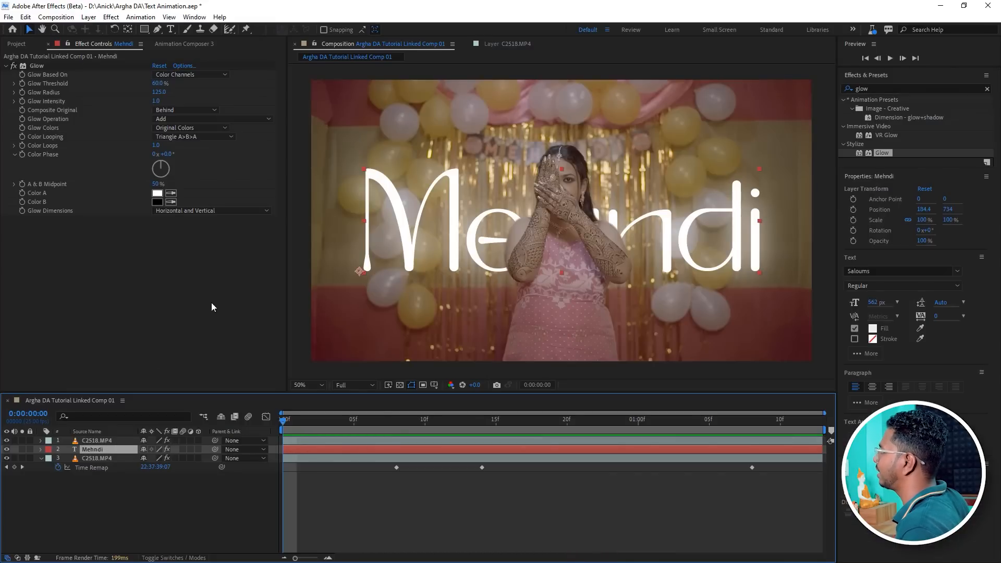
Apply the Animation Composer Fade & Position Lines From Start in-animation to the Mehndi text layer.
click(187, 45)
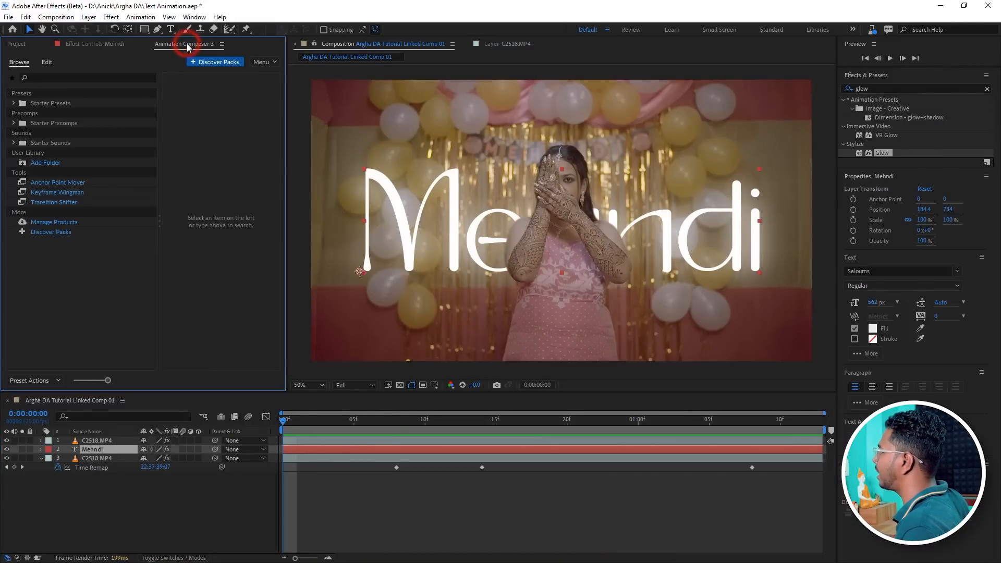
drag(285, 156, 302, 155)
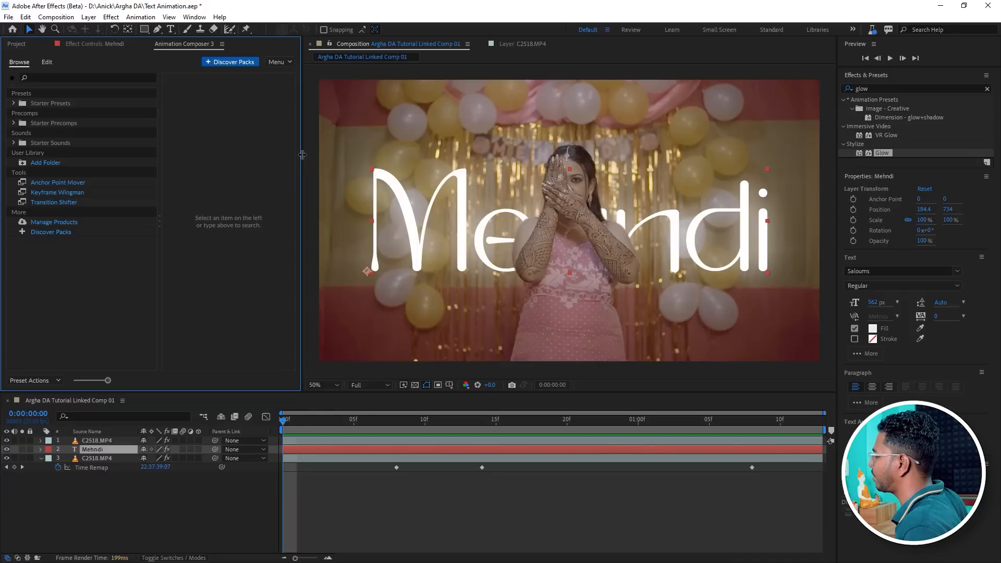
click(96, 449)
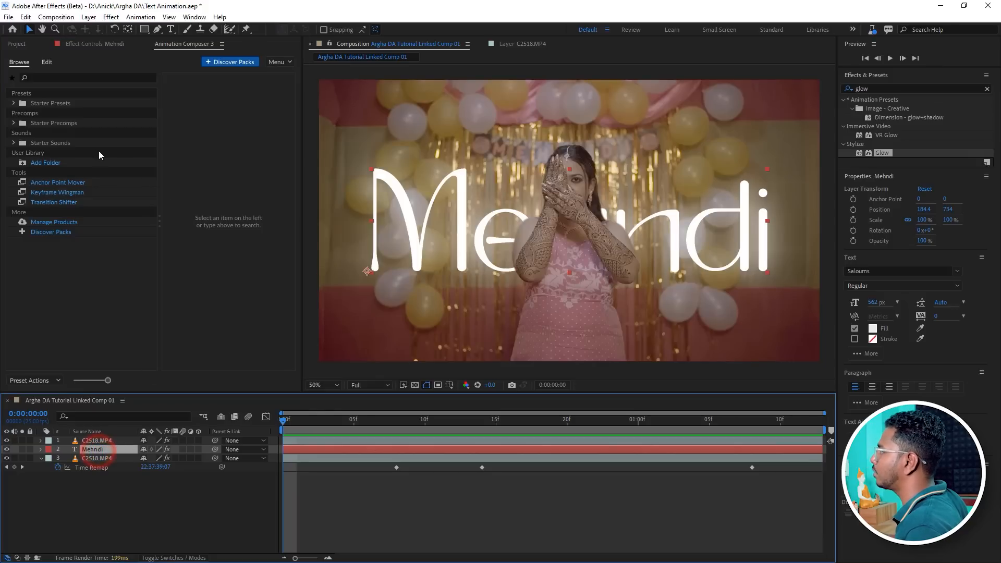
click(182, 44)
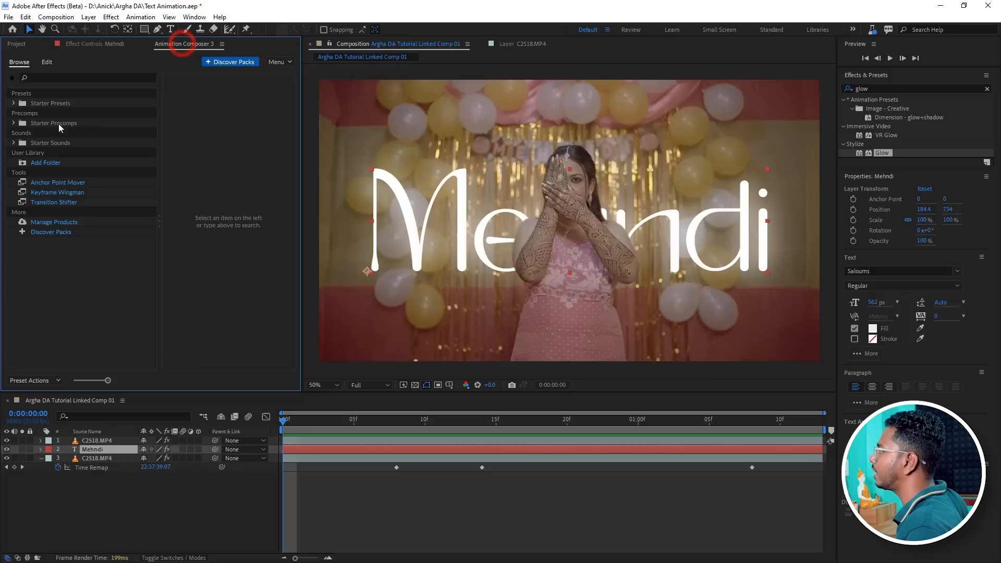
click(14, 103)
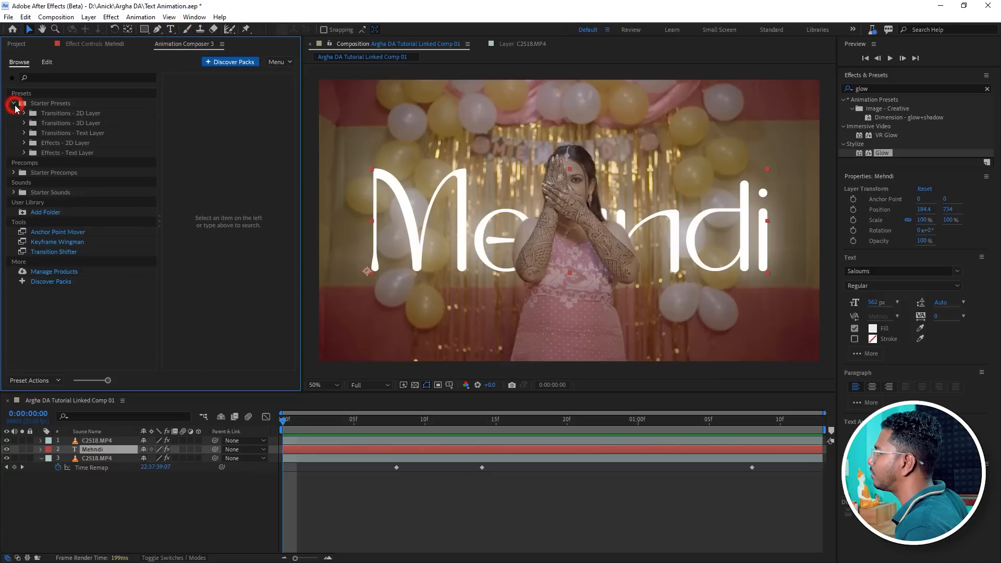
click(24, 142)
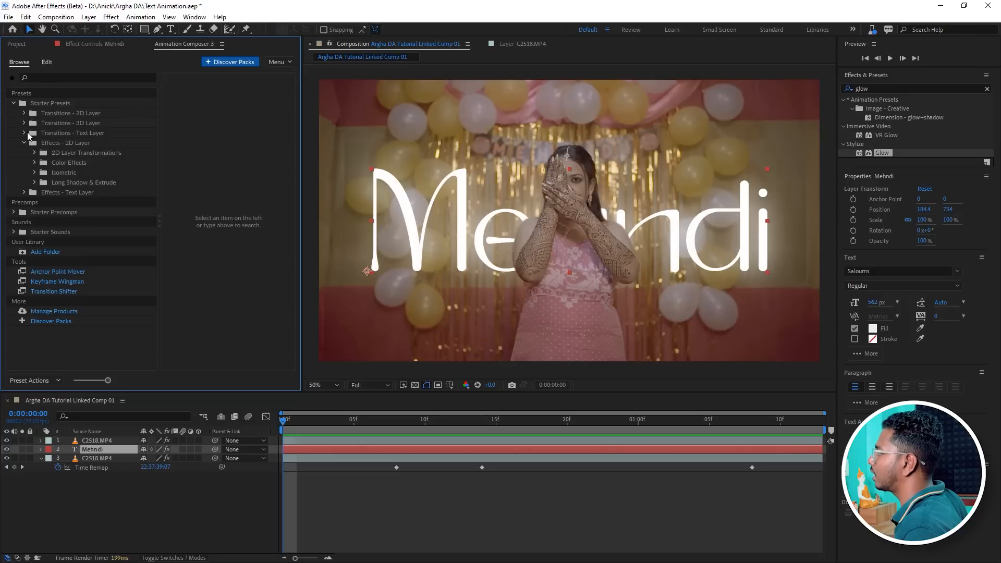
click(25, 133)
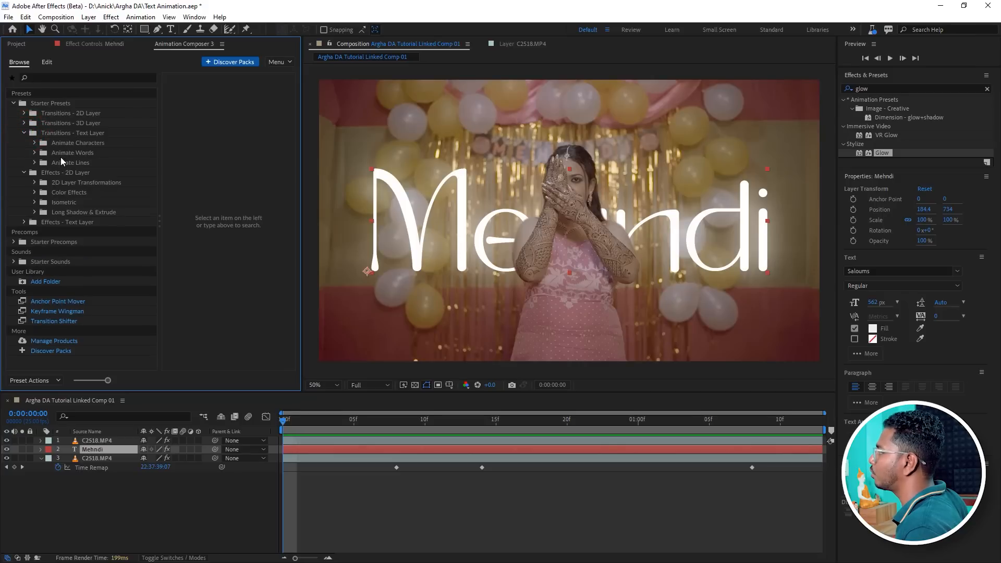
click(60, 133)
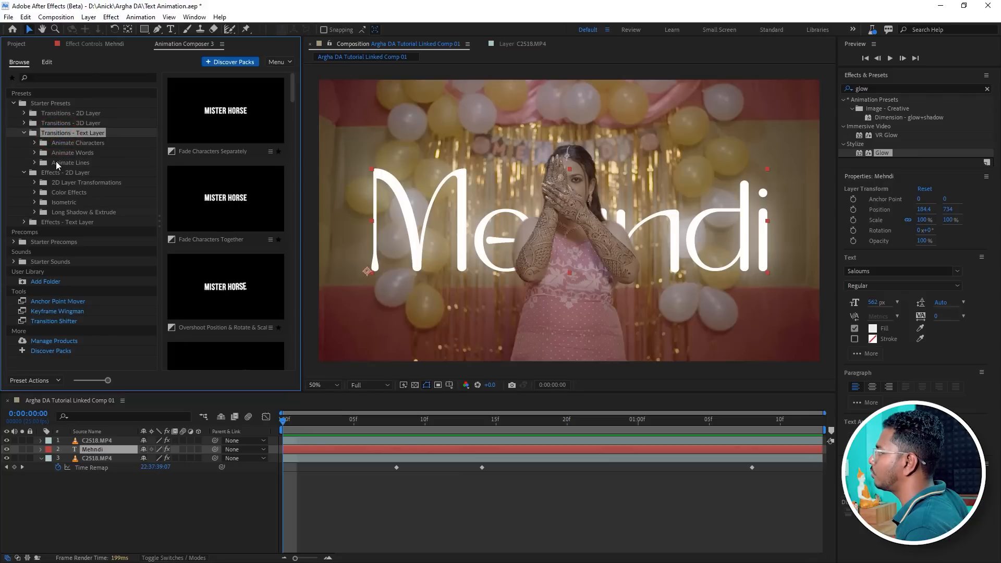
click(47, 162)
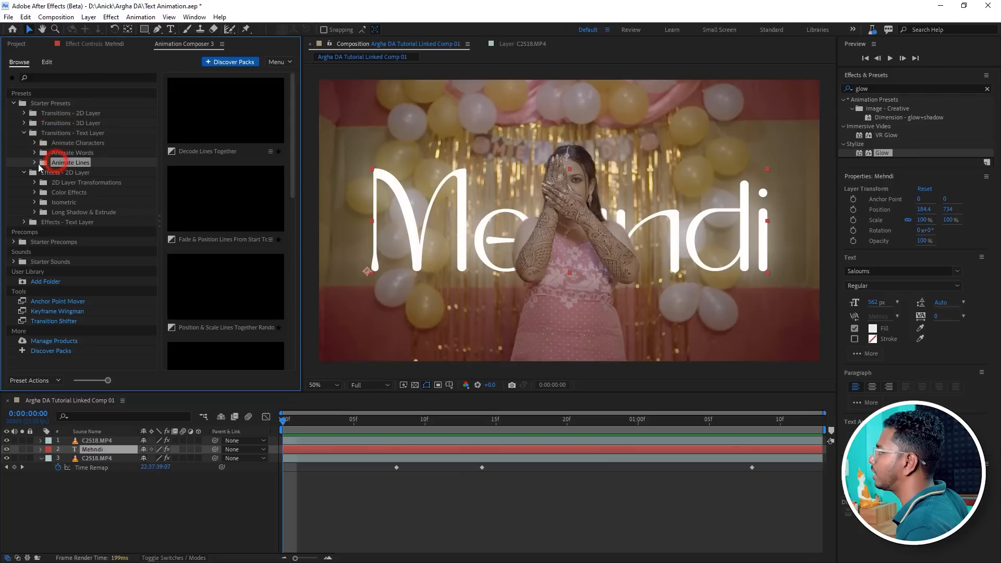
click(221, 190)
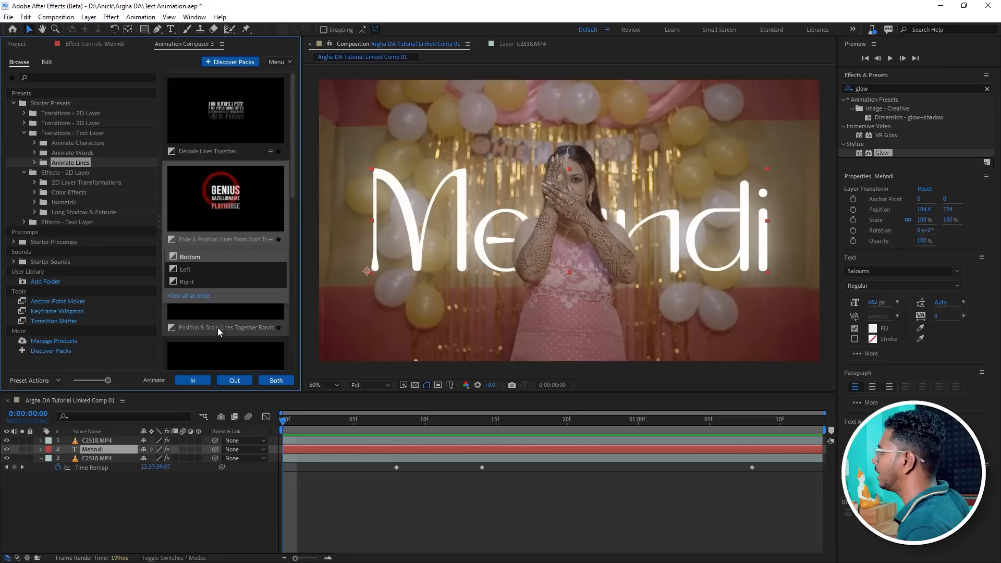
click(196, 380)
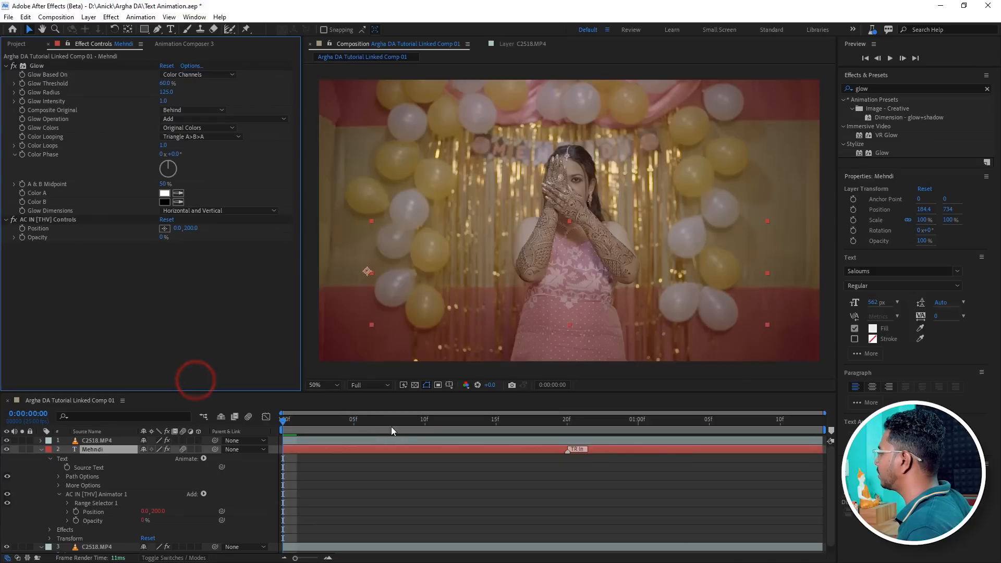
Preview the text animation, collapse the Mehndi layer and return the playhead to the start.
key(space)
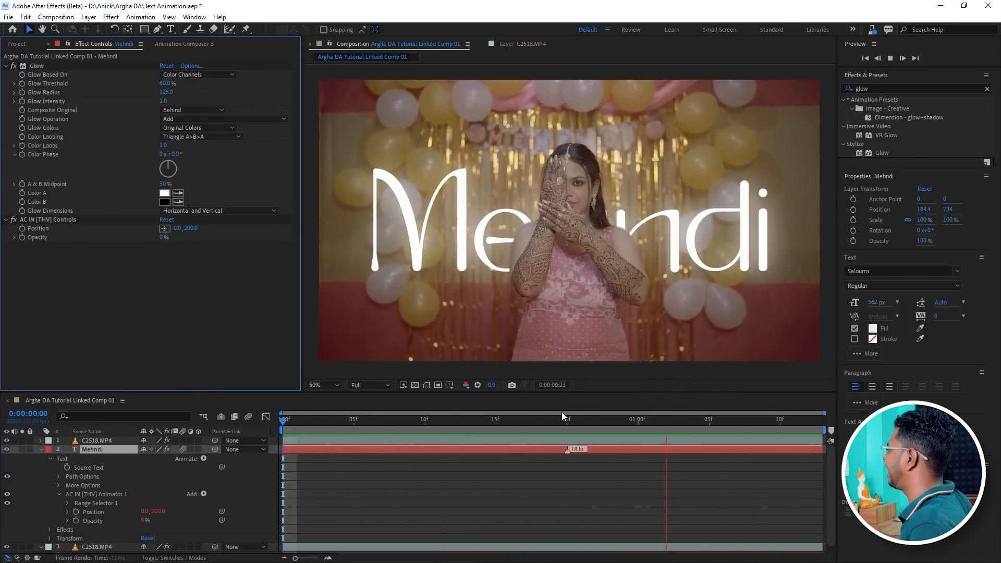
key(space)
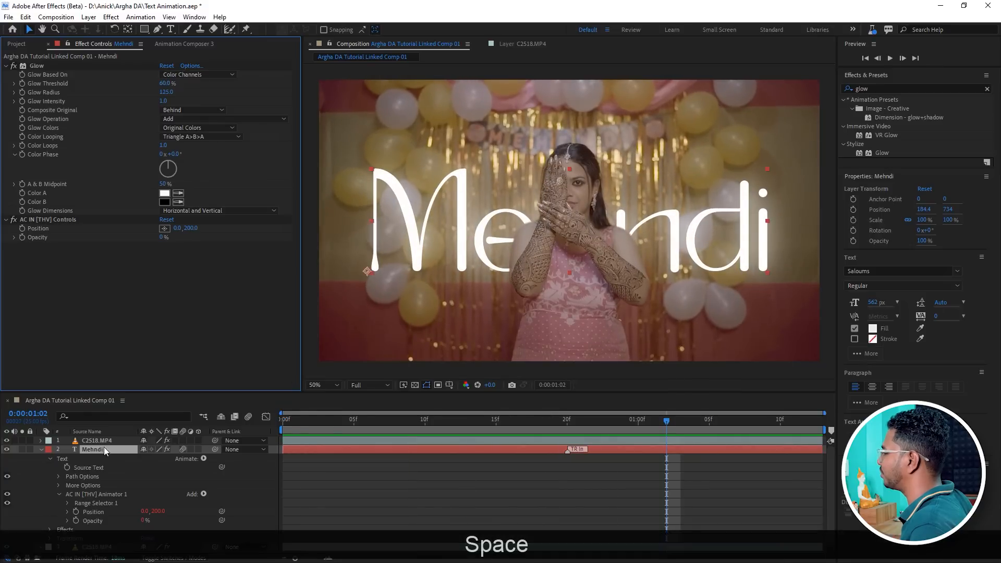
click(41, 449)
click(90, 448)
drag(305, 423, 282, 424)
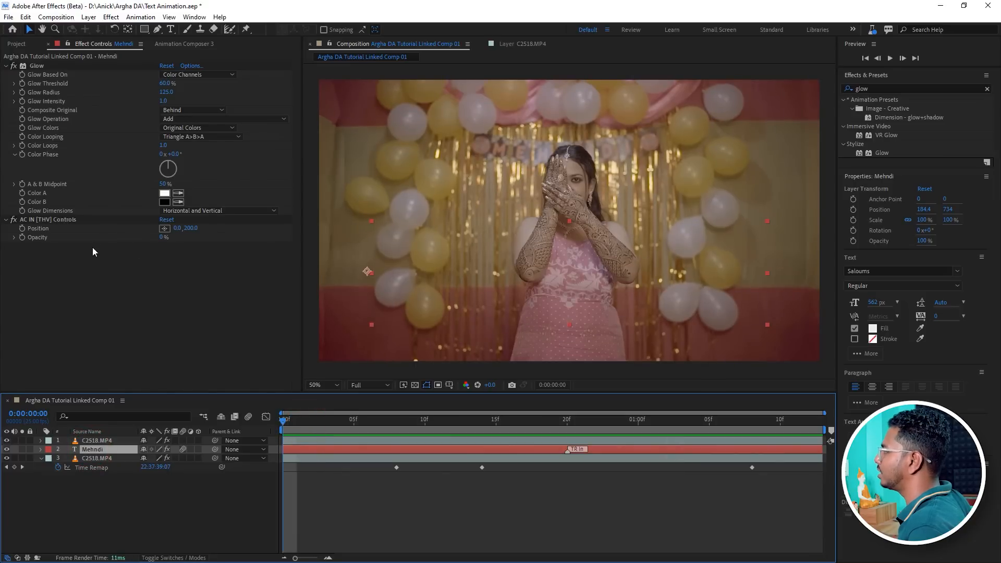
Try the Wiggle Position & Rotate & Scale effect preset on the Mehndi text layer, preview it, and undo it.
click(182, 44)
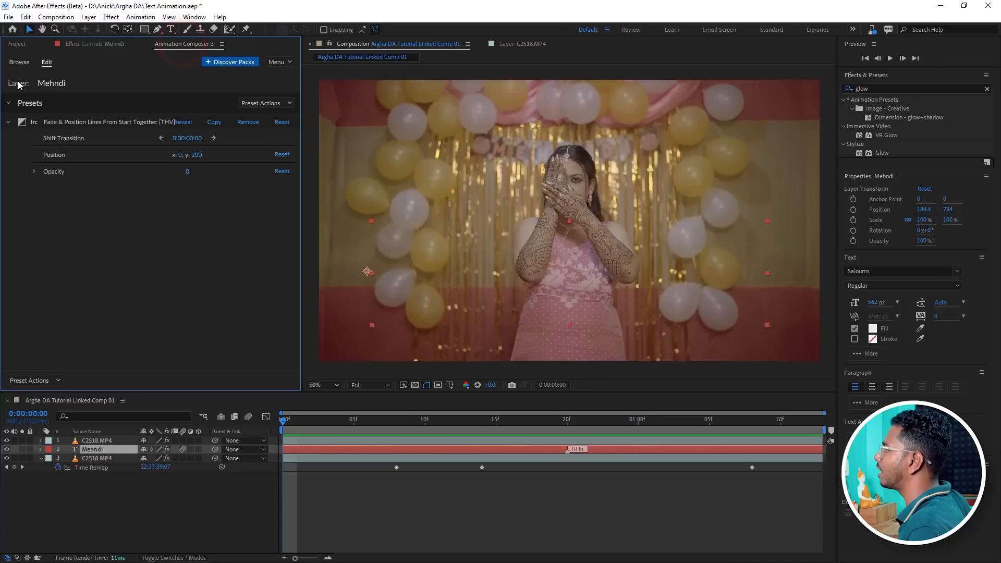
click(19, 62)
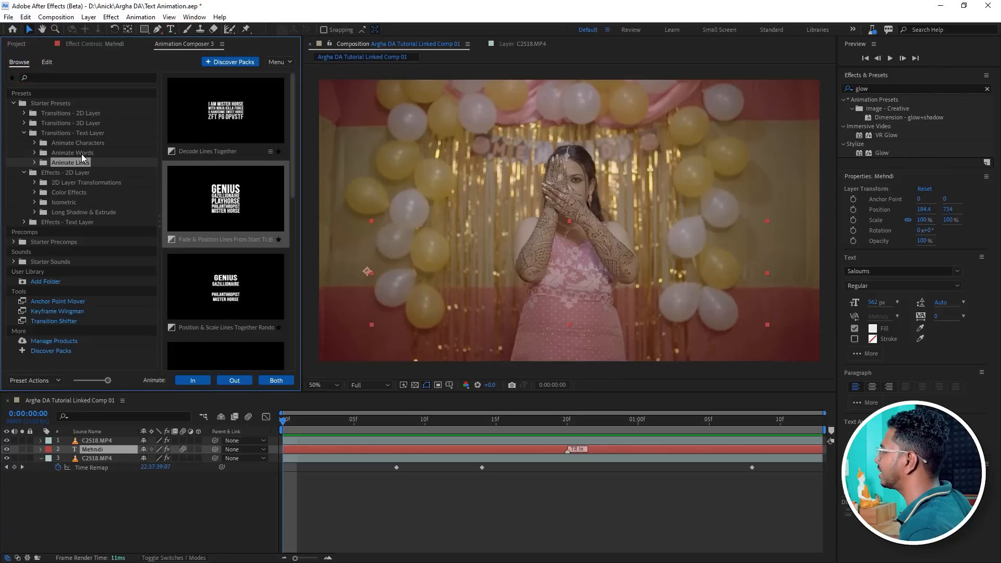
click(24, 133)
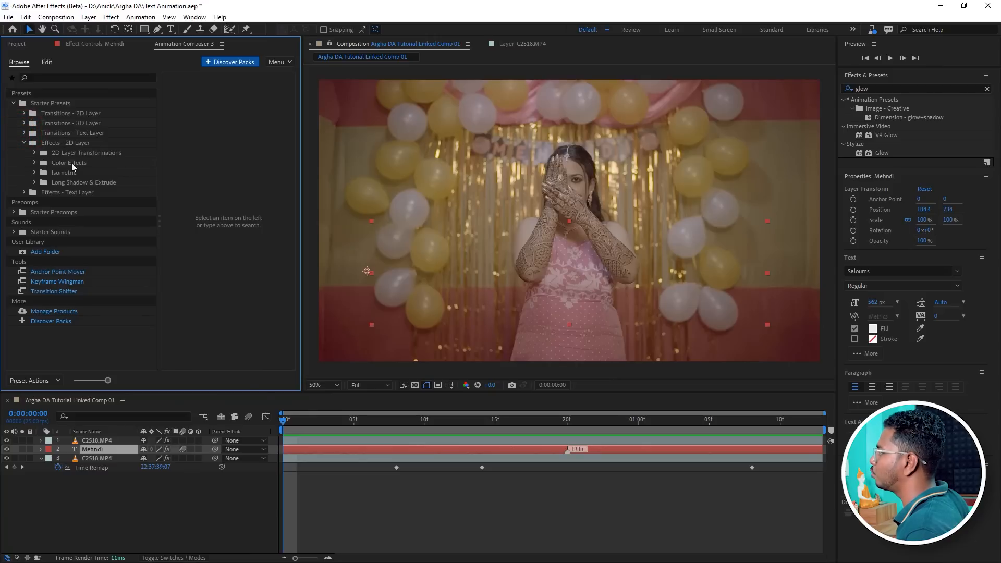
click(34, 153)
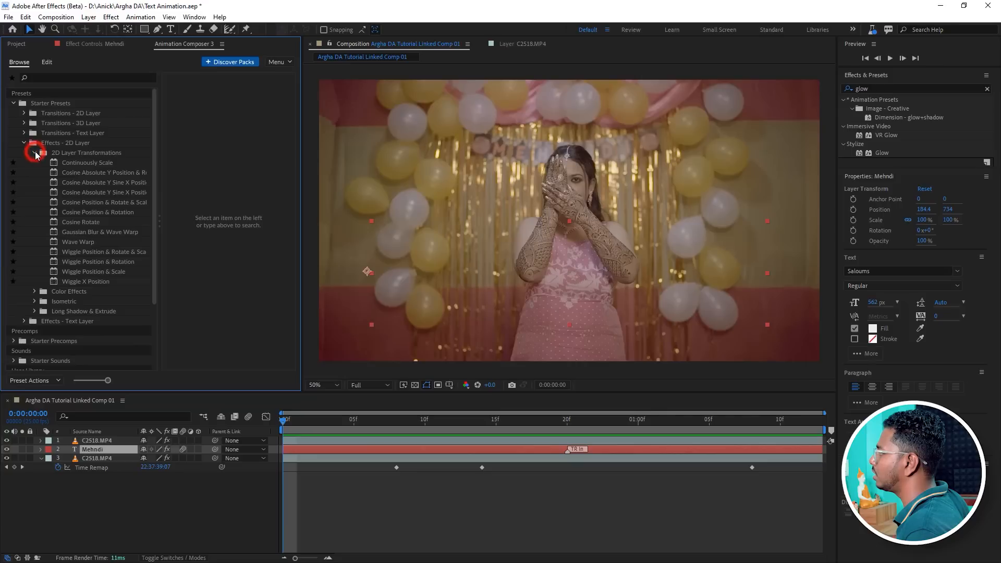
click(68, 173)
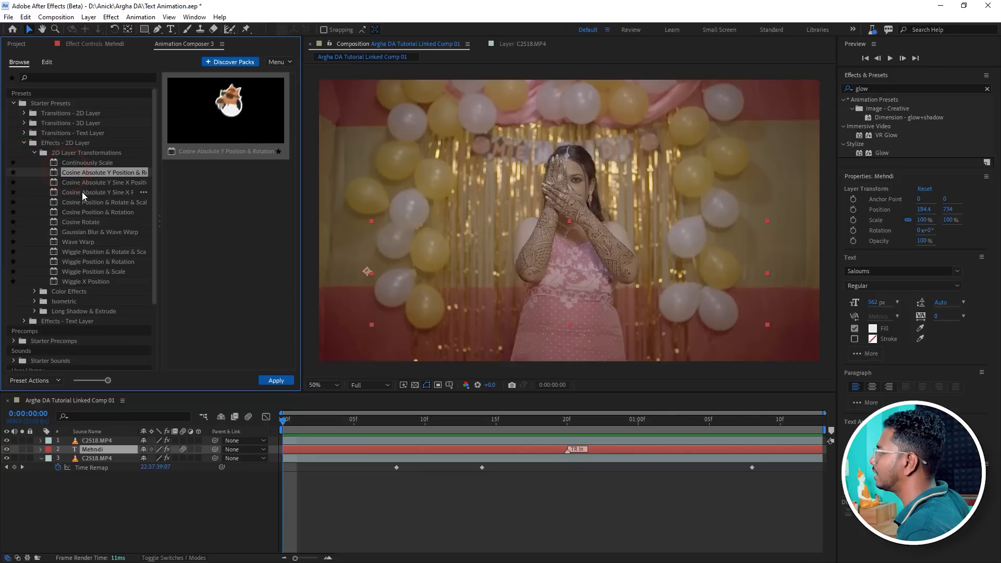
click(94, 261)
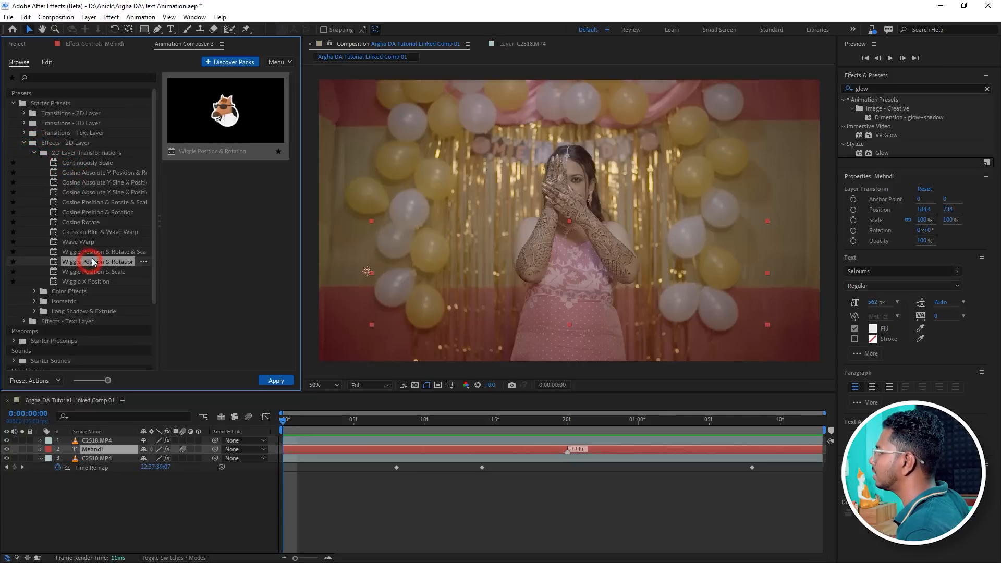
click(92, 253)
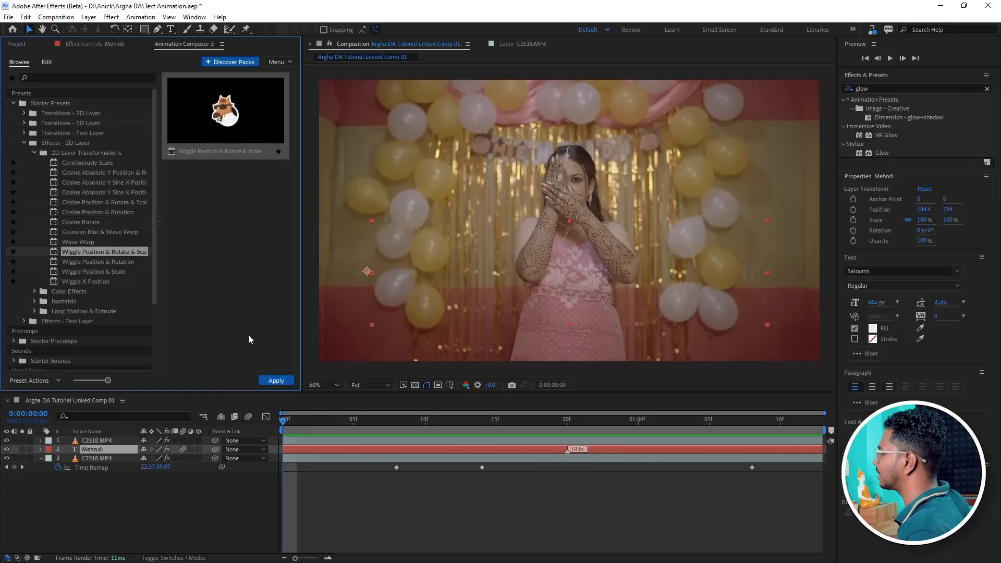
click(275, 380)
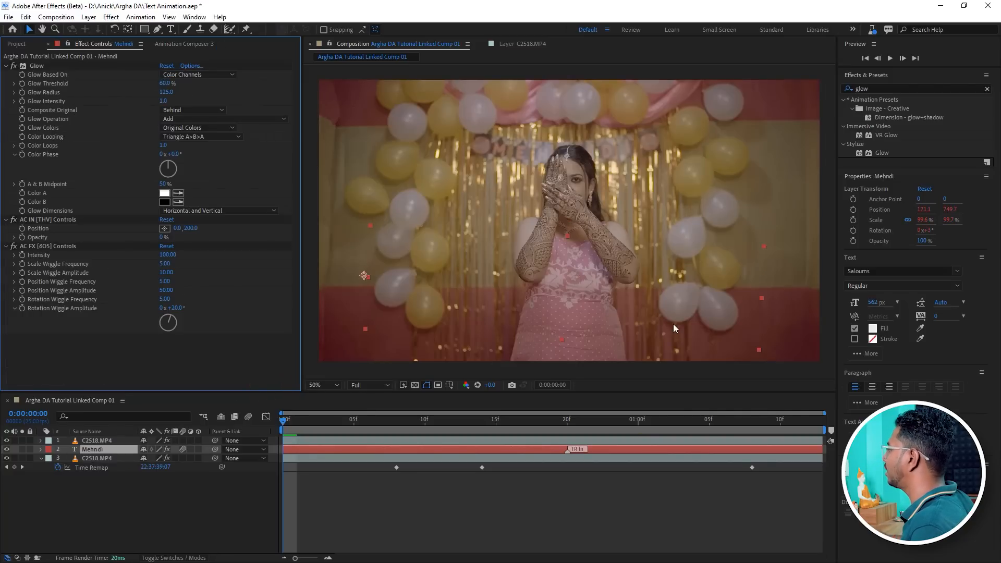
key(space)
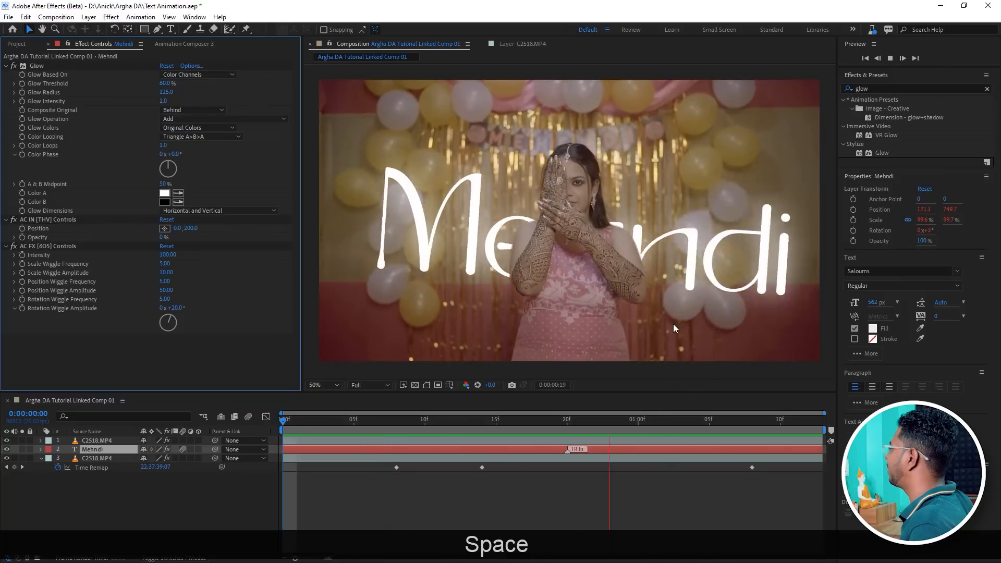
drag(353, 423, 287, 423)
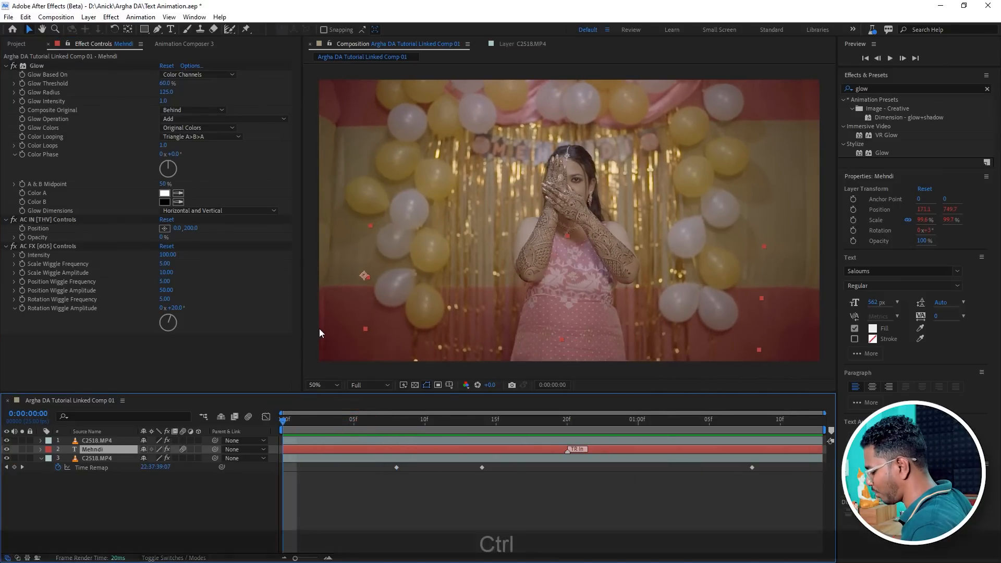
key(ctrl+z)
Apply the Animation Composer Wave Warp effect preset from 2D Layer Transformations to the Mehndi text layer.
key(space)
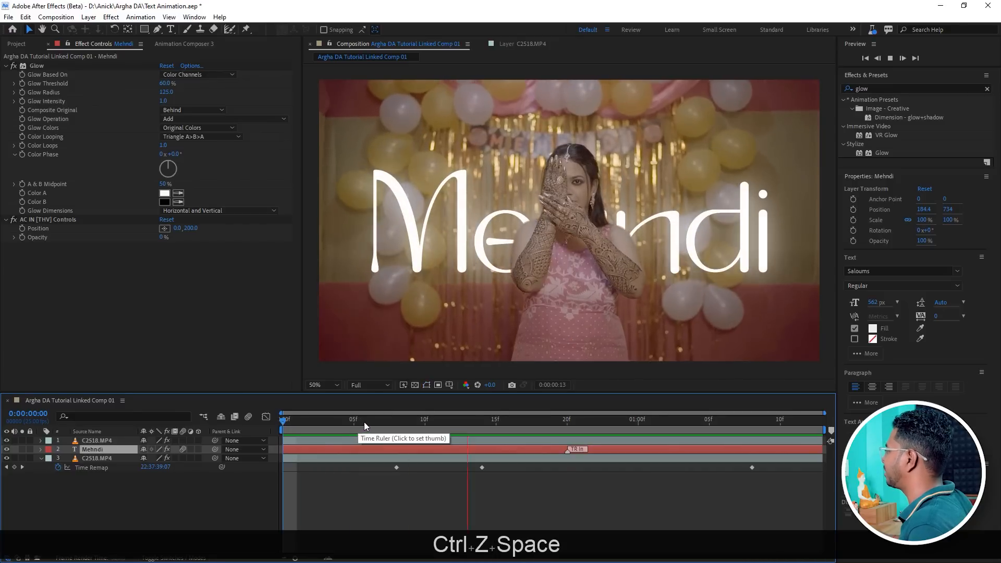
mouse_move(352, 423)
mouse_down()
mouse_move(313, 423)
mouse_move(368, 423)
mouse_up()
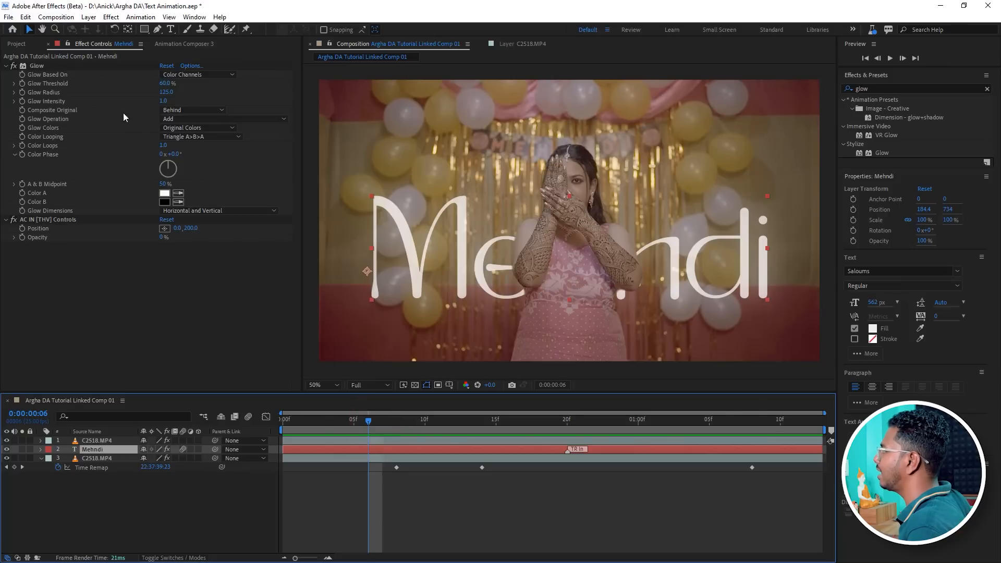
click(191, 42)
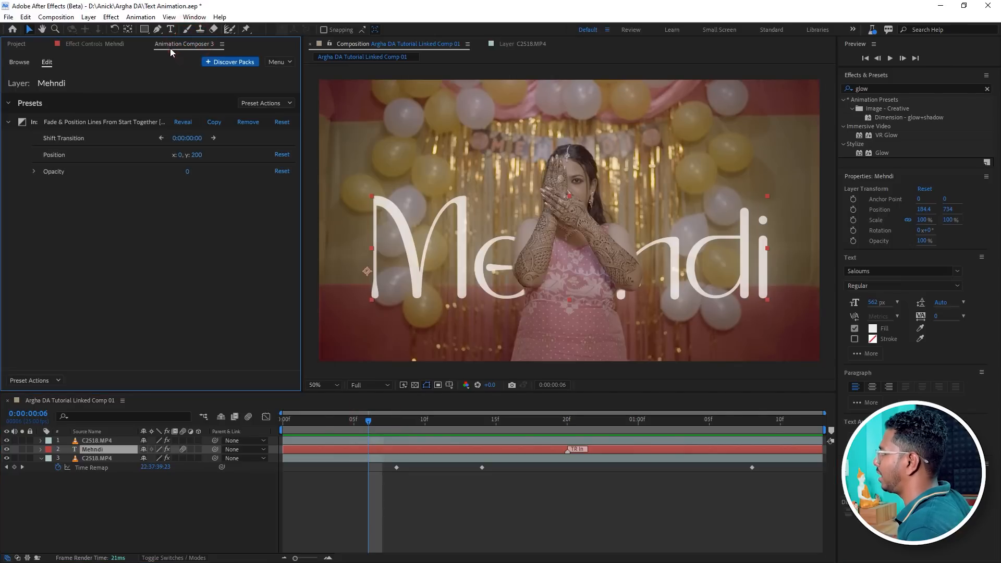
click(19, 62)
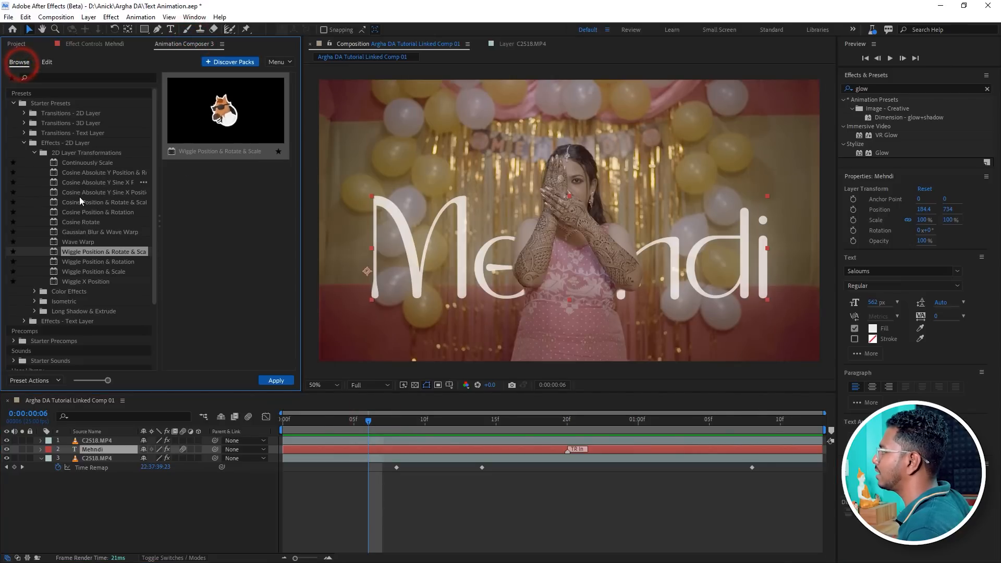
click(89, 263)
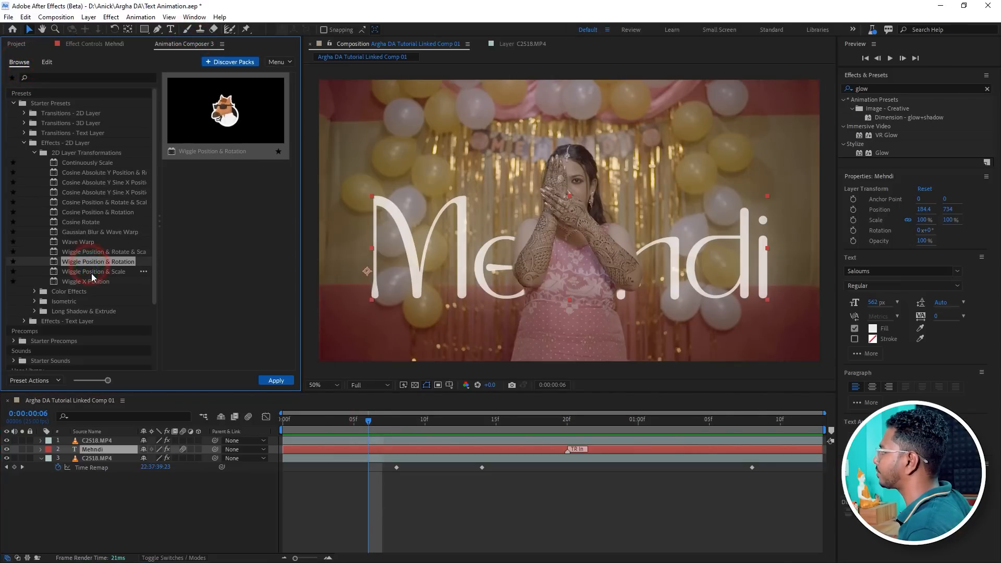
click(92, 272)
click(85, 282)
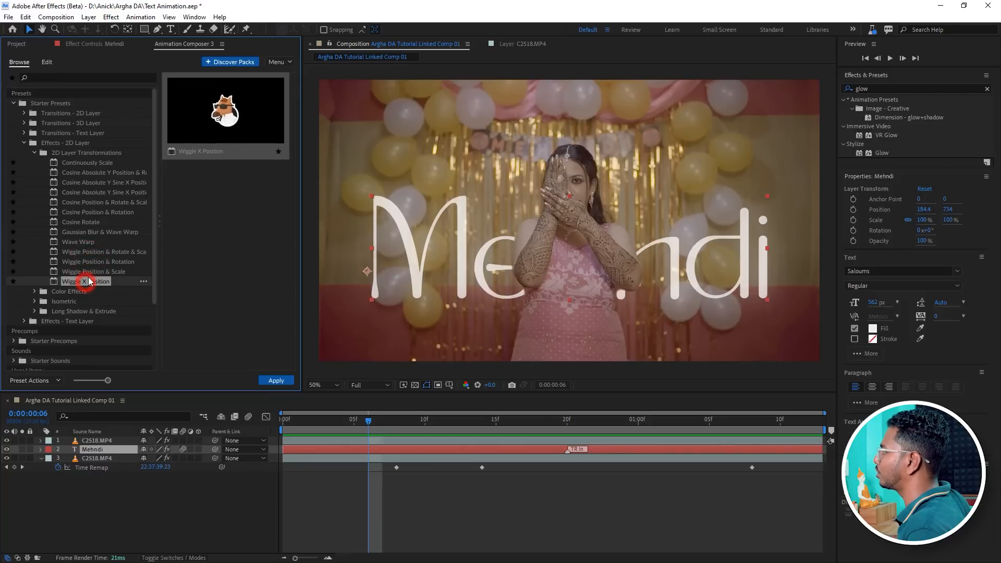
click(78, 201)
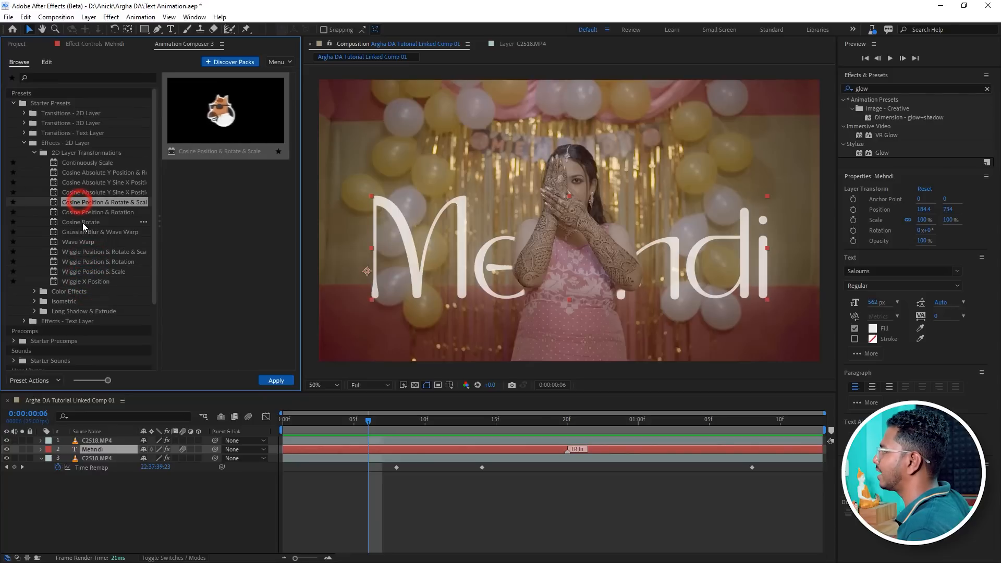
click(84, 241)
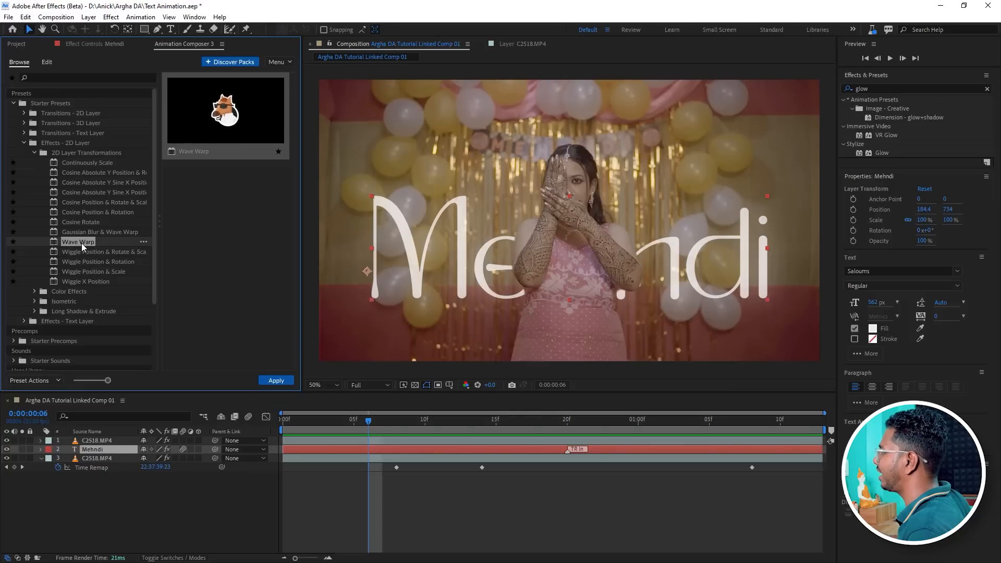
click(276, 380)
Preview the wave-warped text animation from the start of the composition.
drag(315, 420, 271, 439)
key(space)
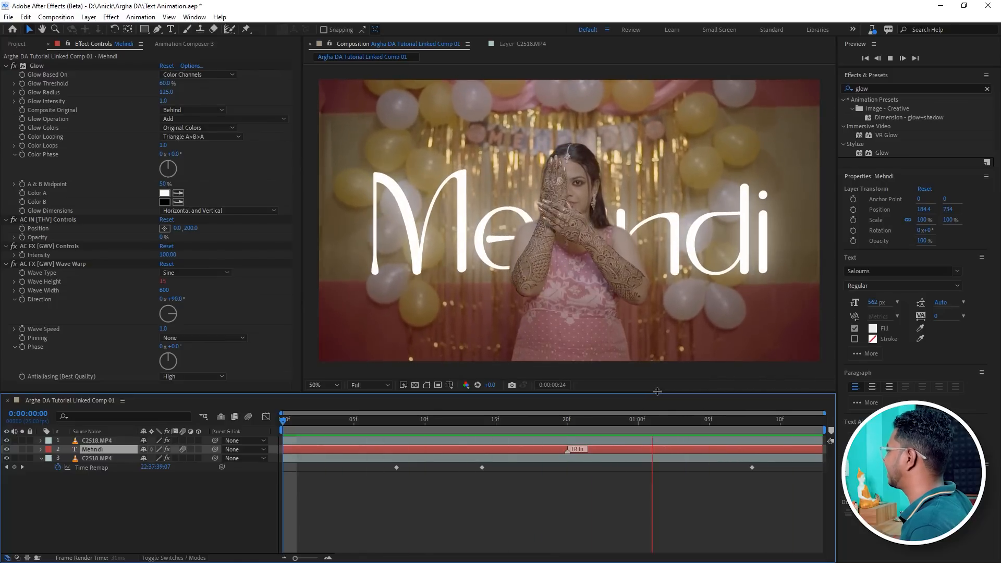
key(space)
Move the Mehndi text layer's position to 184.4, 685 at frame 14.
click(481, 421)
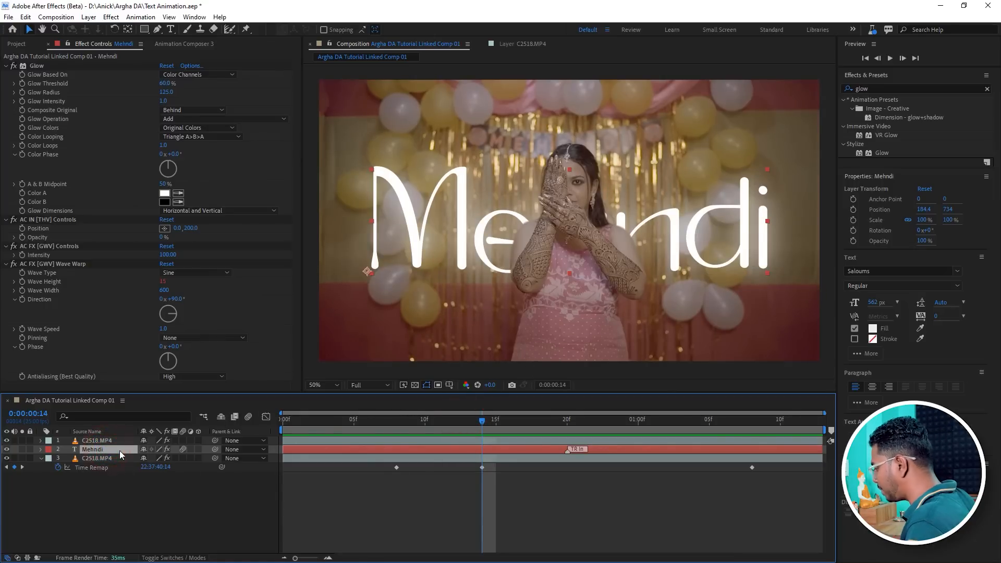
key(p)
drag(165, 458, 91, 483)
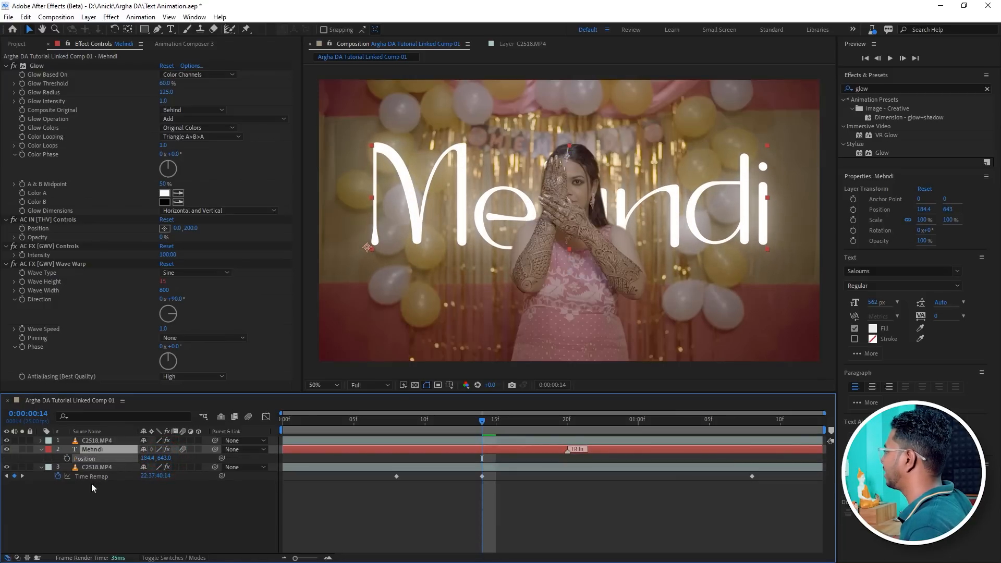
drag(166, 458, 188, 457)
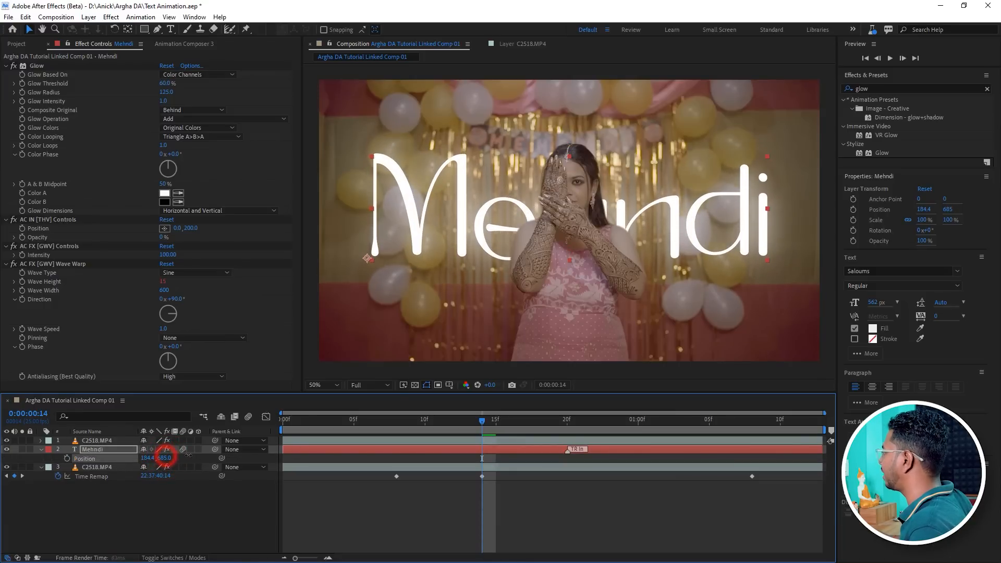
Preview the repositioned text animation from the start.
drag(307, 420, 283, 419)
key(space)
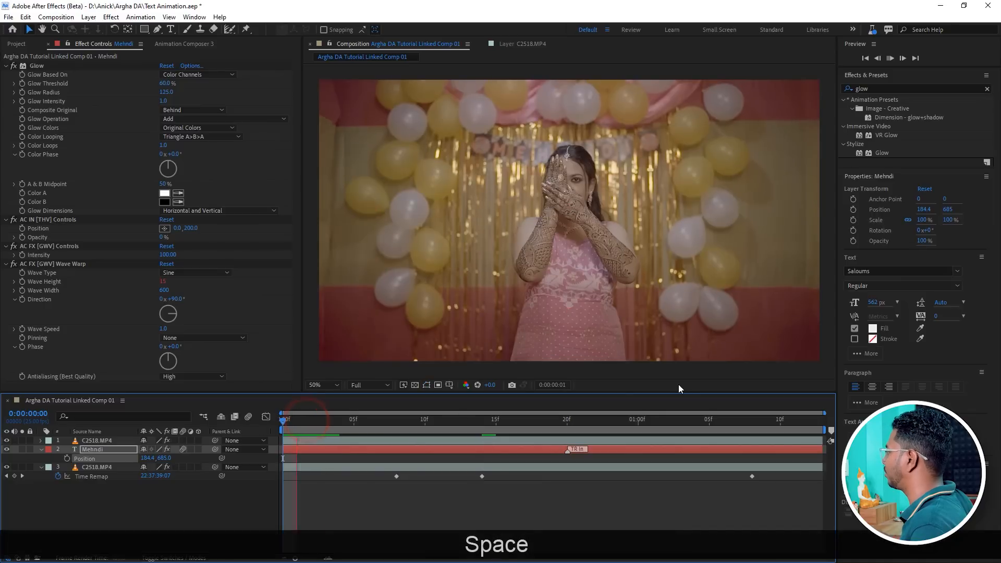
key(space)
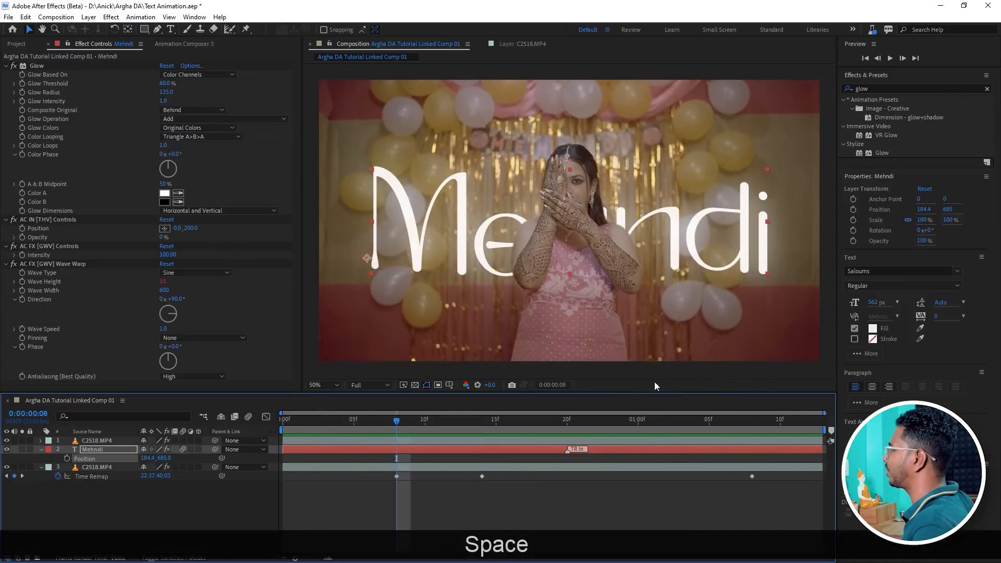
Return to the Animation Composer preset browser and save the project.
click(195, 44)
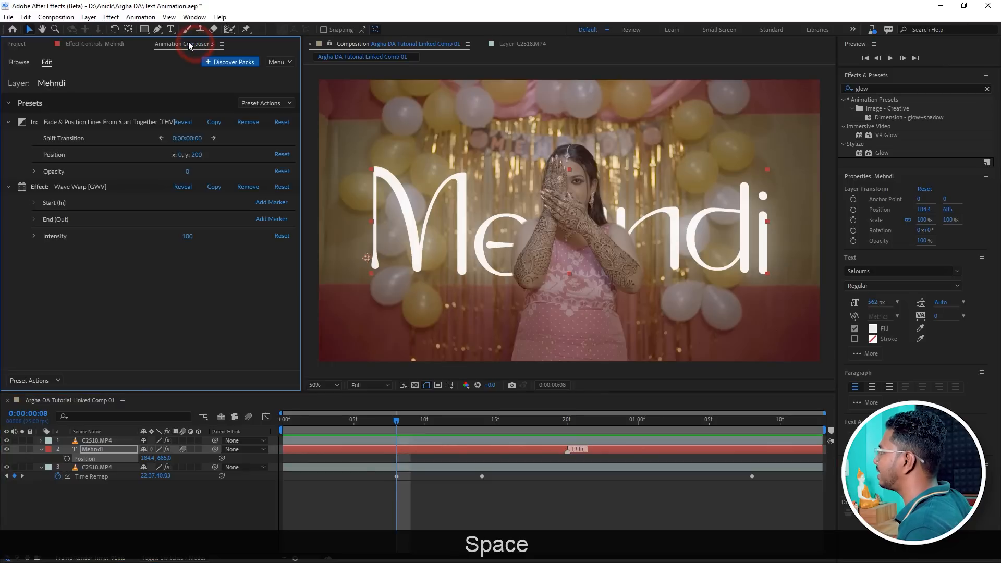
click(20, 62)
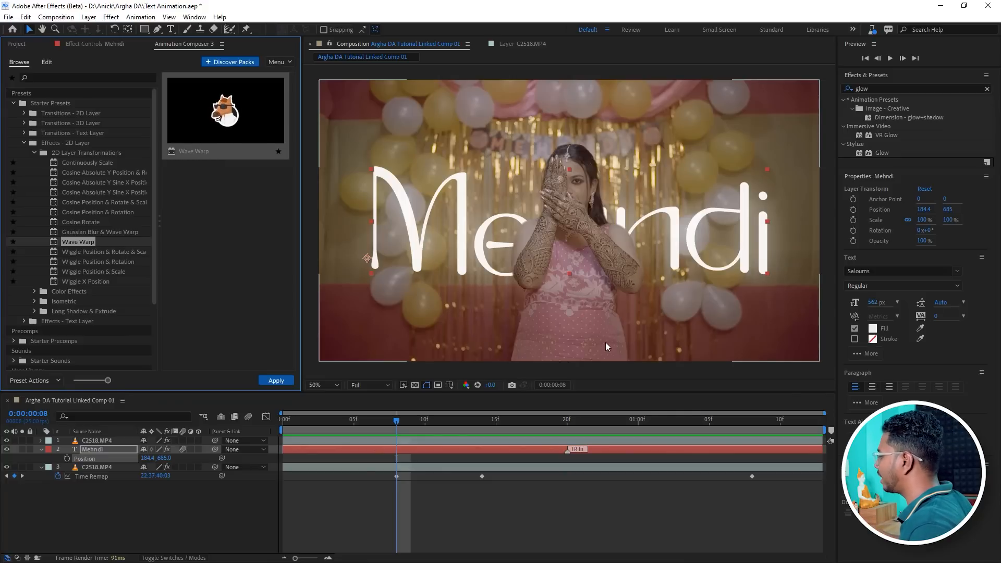
key(ctrl+s)
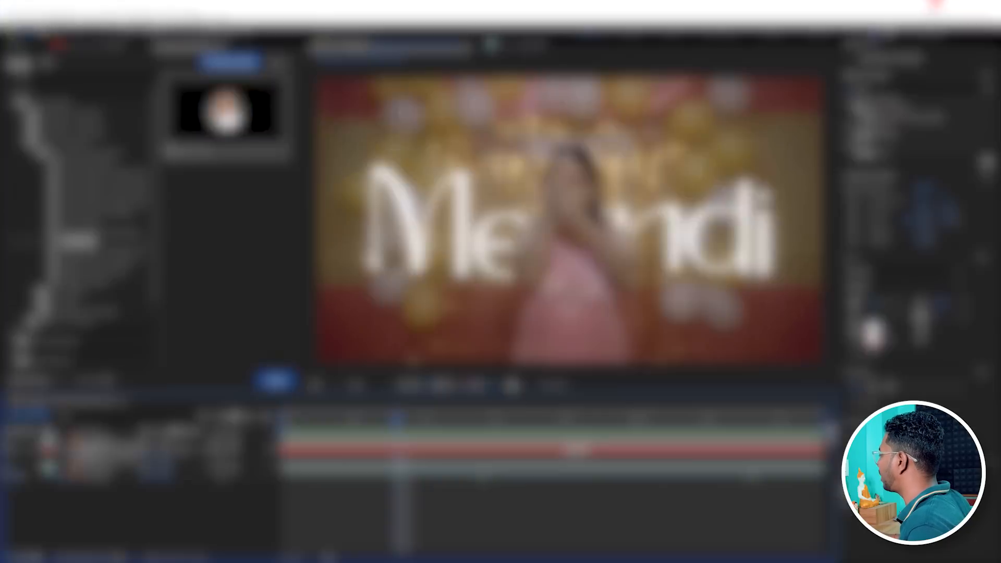
Switch to Premiere Pro and play the sequence around the linked composition clip to review the result.
click(938, 6)
click(547, 550)
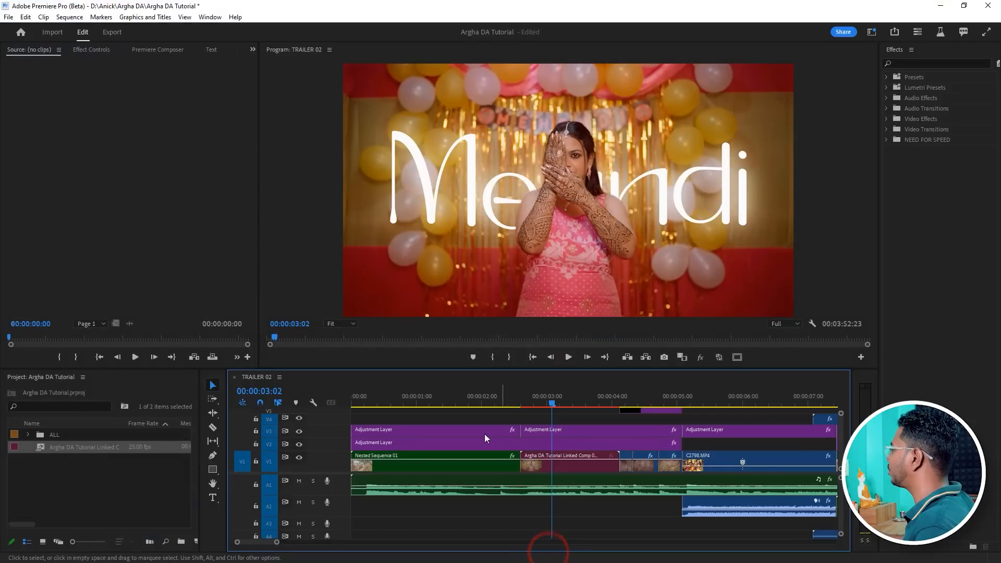
click(490, 398)
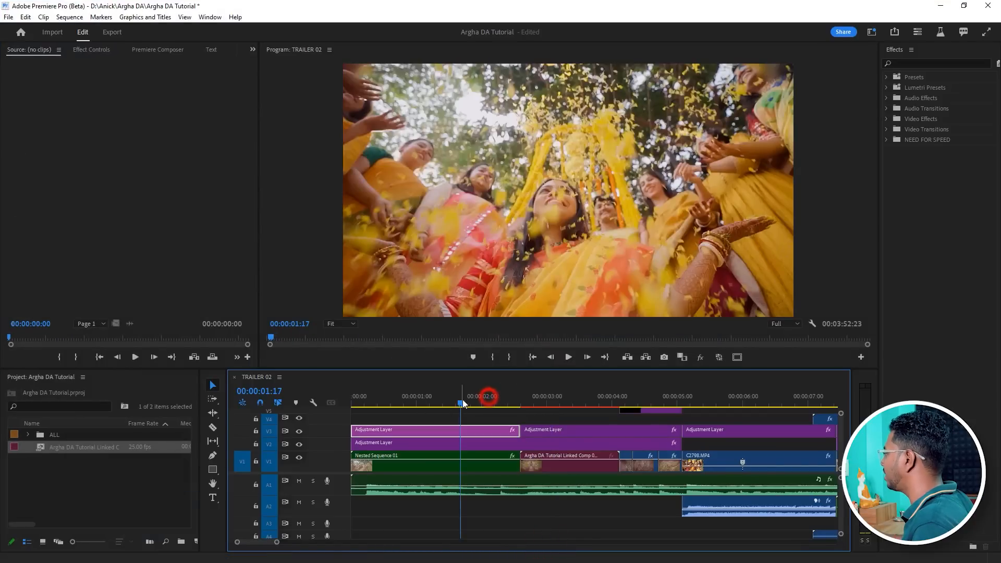
key(space)
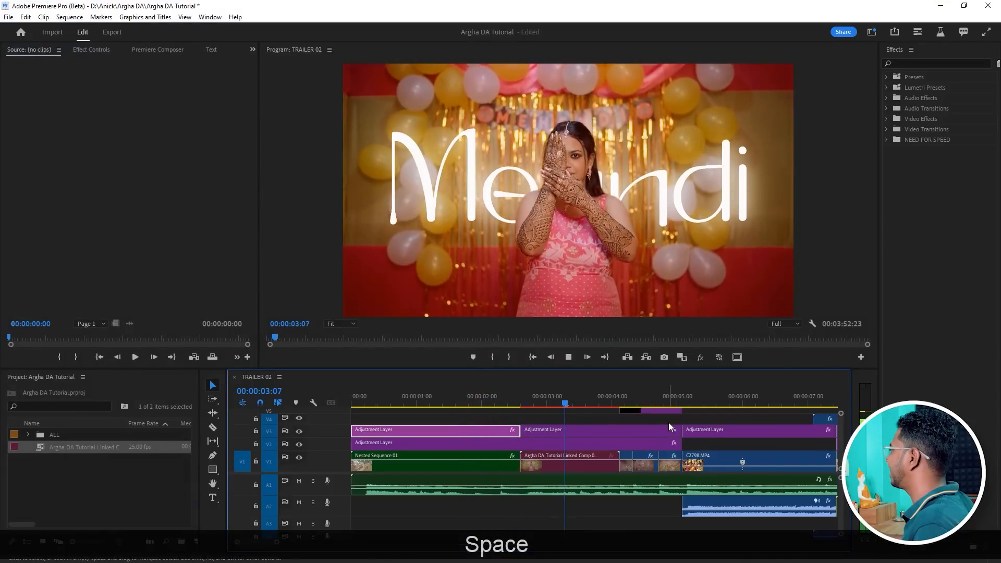
key(space)
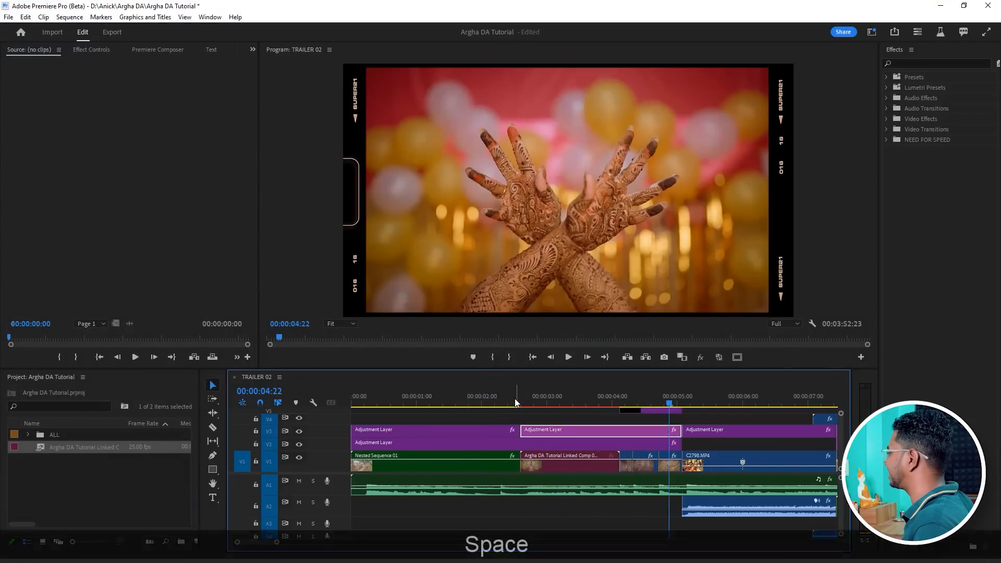
click(513, 398)
key(space)
key(space)
scroll(632, 425, down, 5)
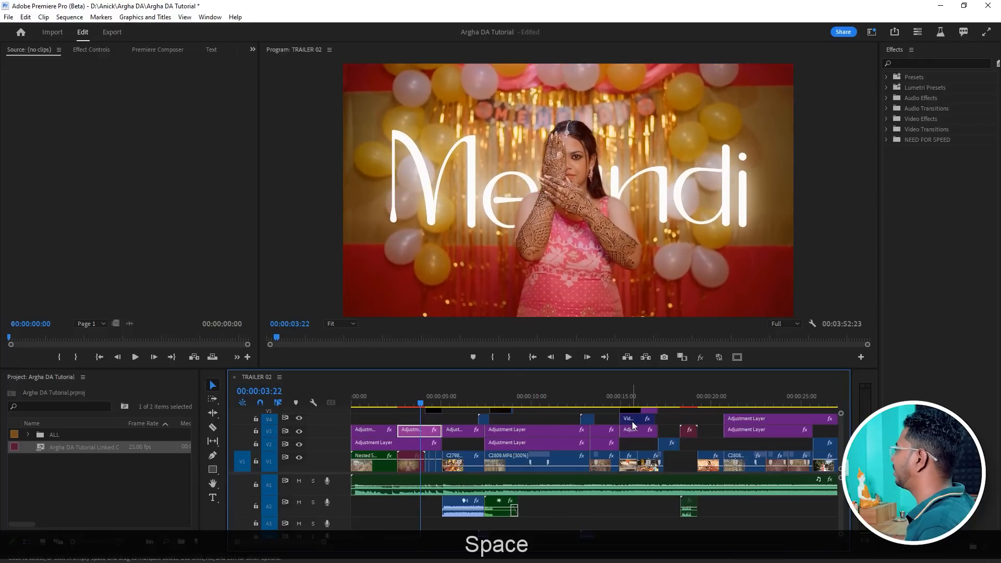